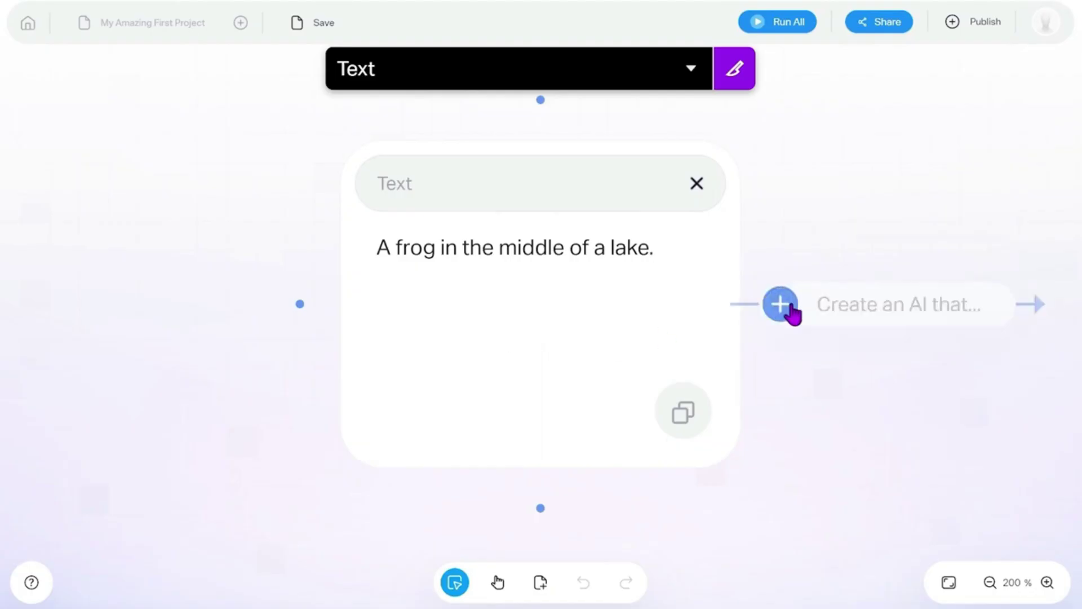
# Add an AI function with the prompt "generate a description" to the text node about the frog in a lake.
pyautogui.click(786, 310)
pyautogui.write('generate a descrip')
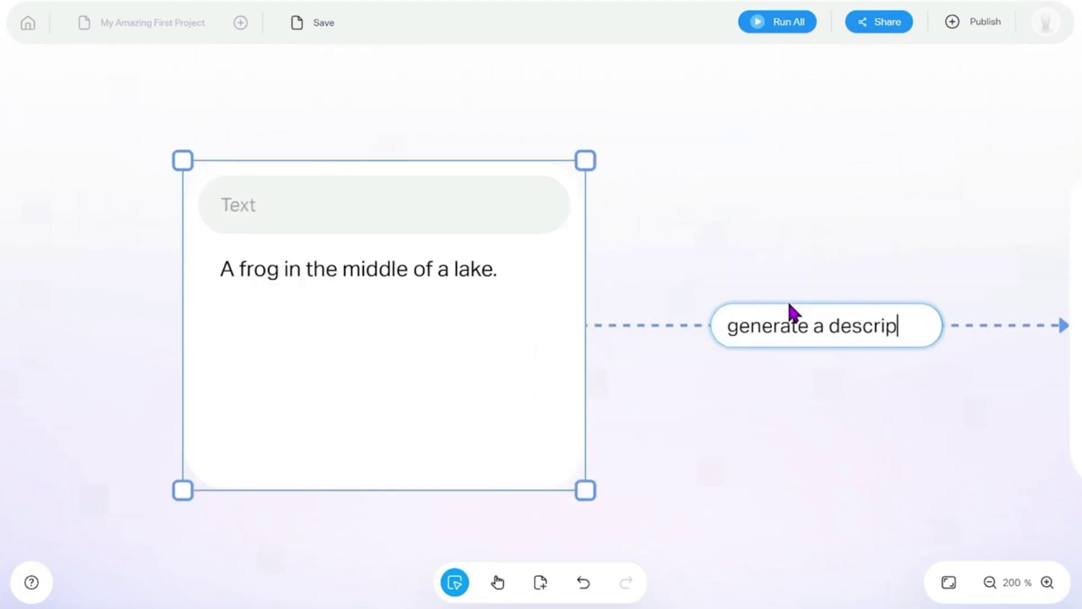
pyautogui.write('tion')
pyautogui.press('Return')
pyautogui.click(949, 582)
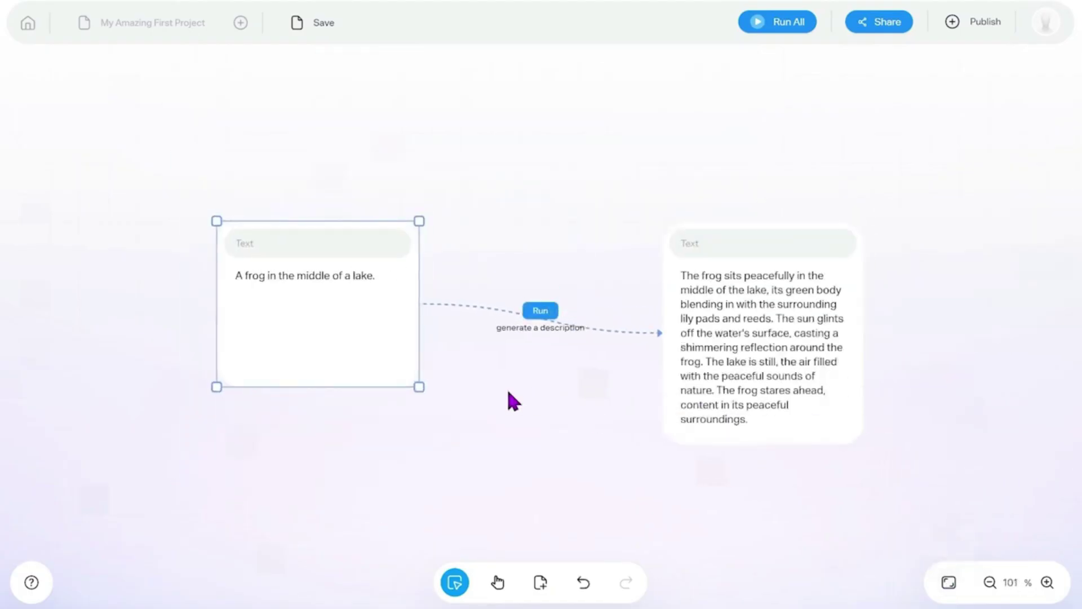
# Add the Animation Style Image function to the generated description node and save the project.
pyautogui.click(901, 370)
pyautogui.write('/')
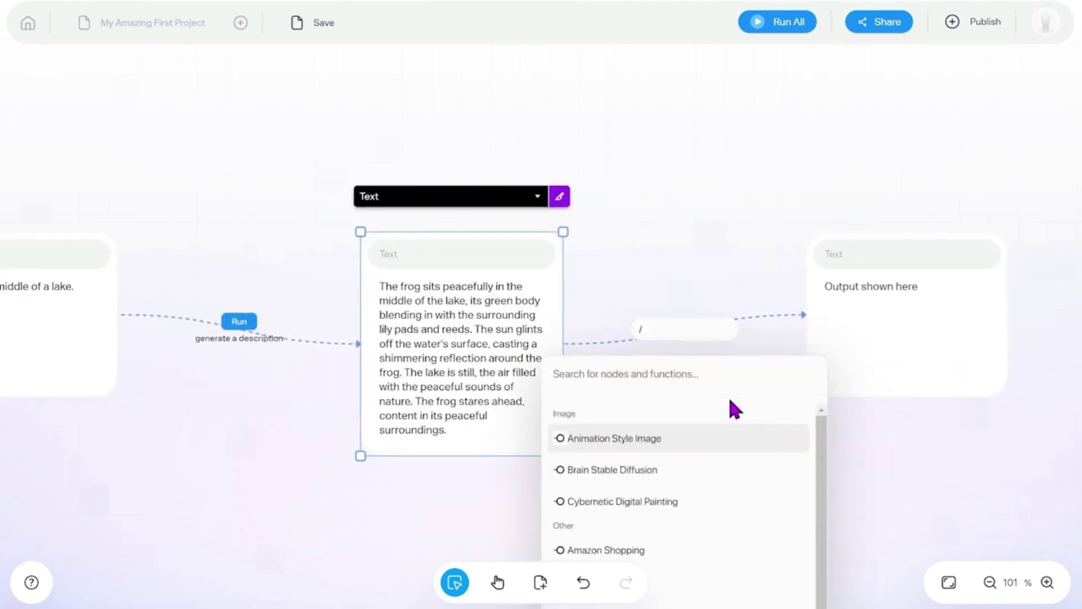
pyautogui.click(696, 439)
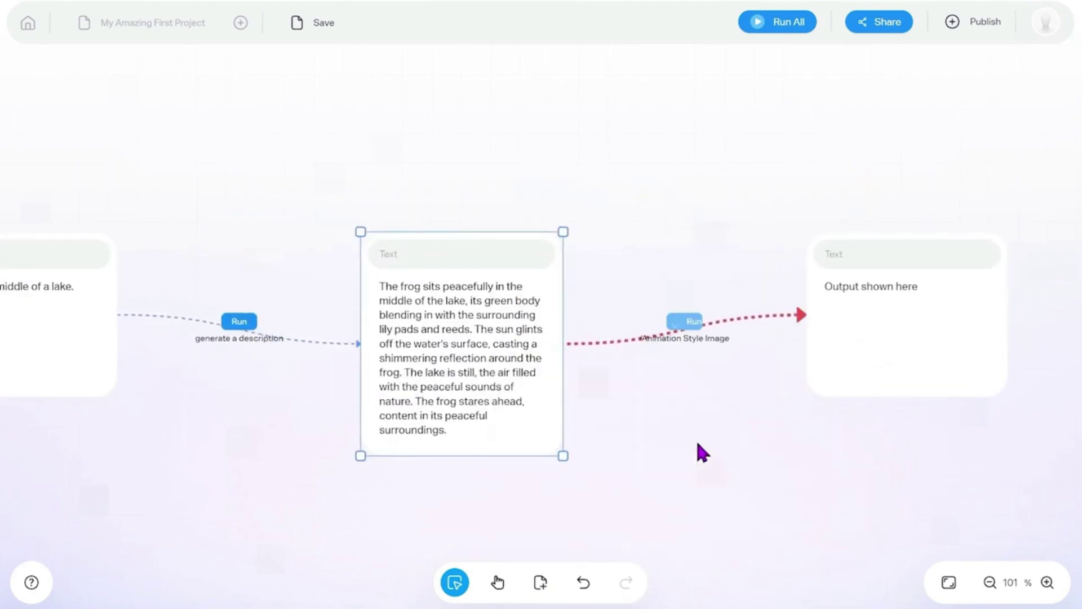
pyautogui.click(949, 583)
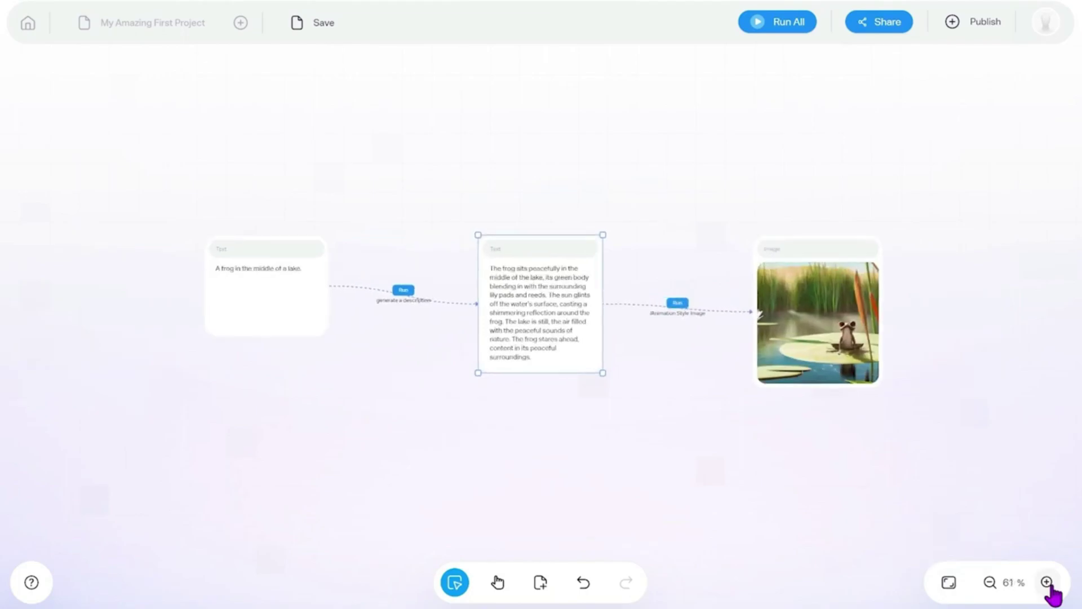
pyautogui.click(1047, 582)
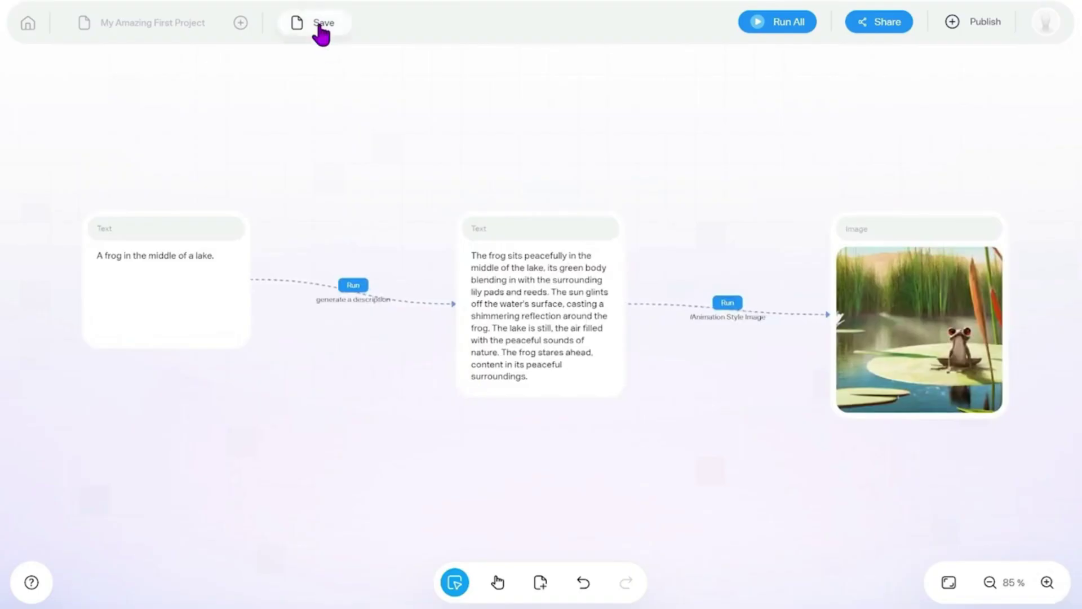
pyautogui.click(315, 27)
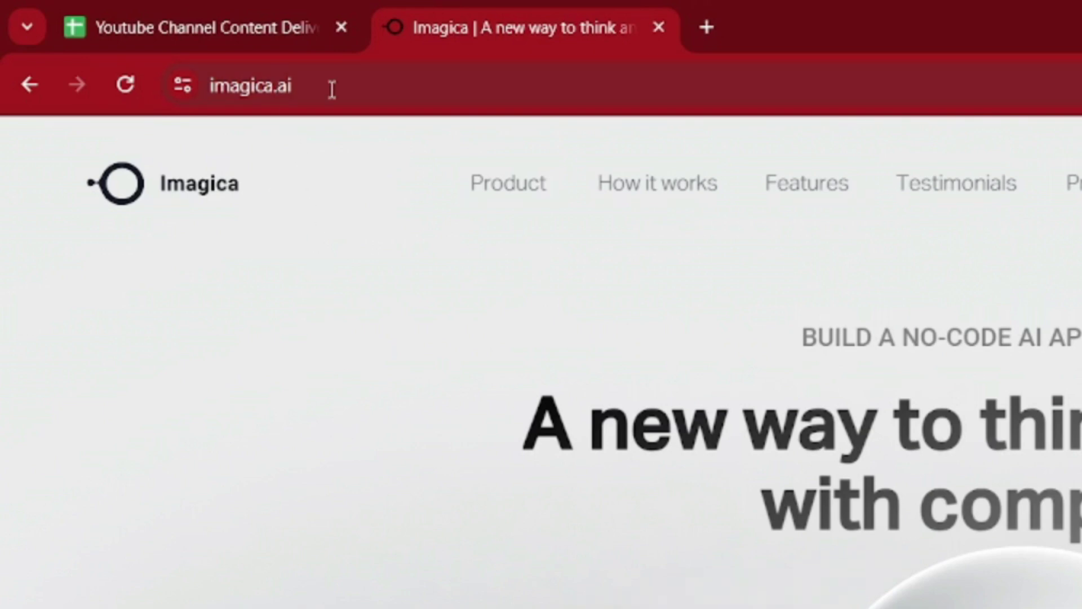
# Look through the imagica.ai homepage, covering the product video, the feature list and the testimonials.
pyautogui.click(305, 91)
pyautogui.click(311, 406)
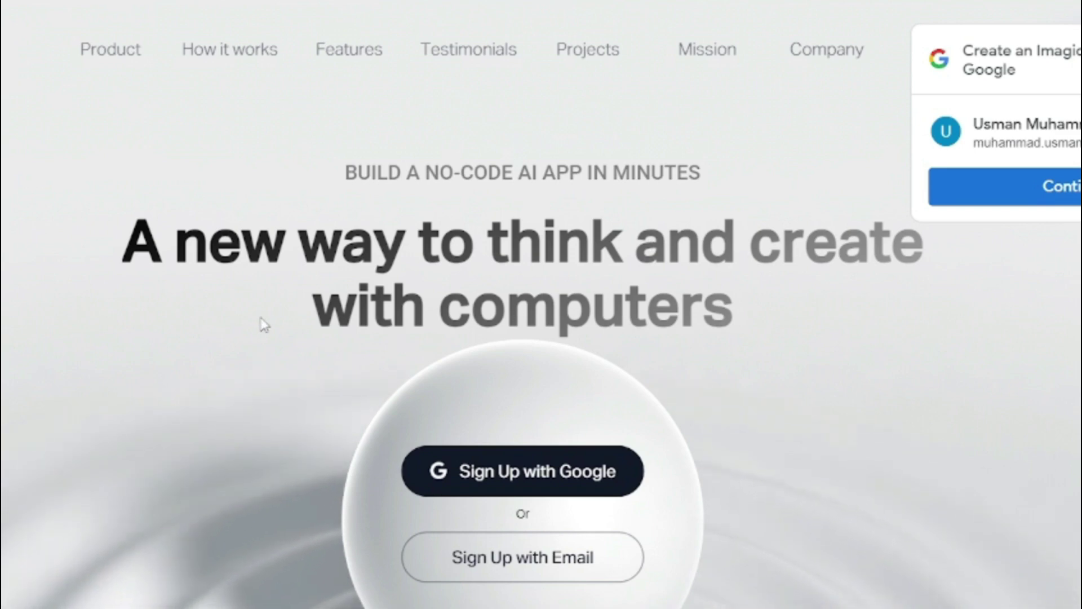
pyautogui.moveTo(334, 304); pyautogui.dragTo(249, 405)
pyautogui.scroll(-5, 249, 405)
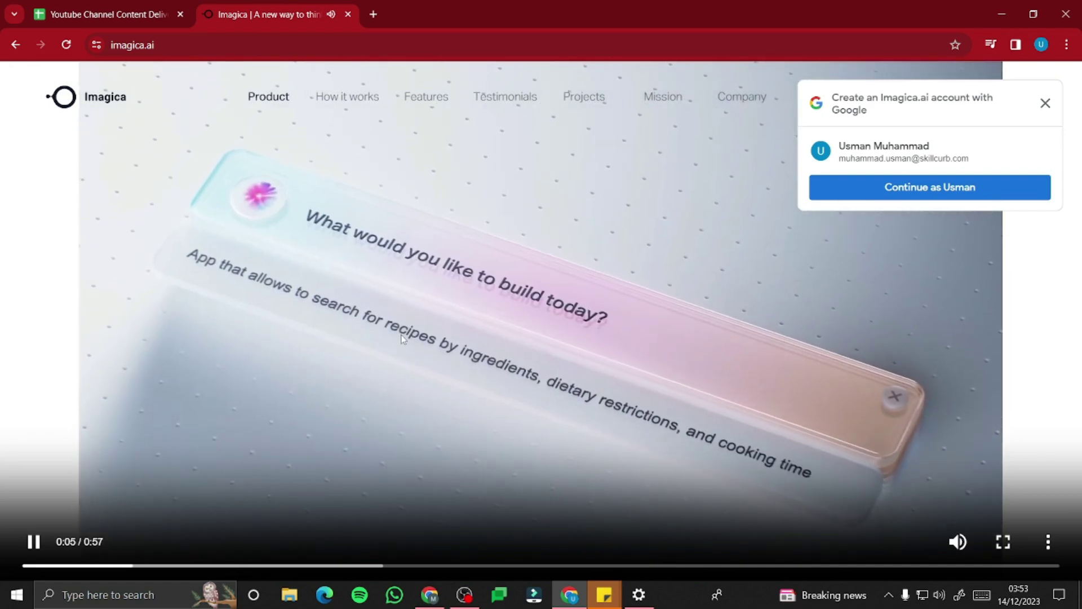
pyautogui.scroll(-10, 324, 352)
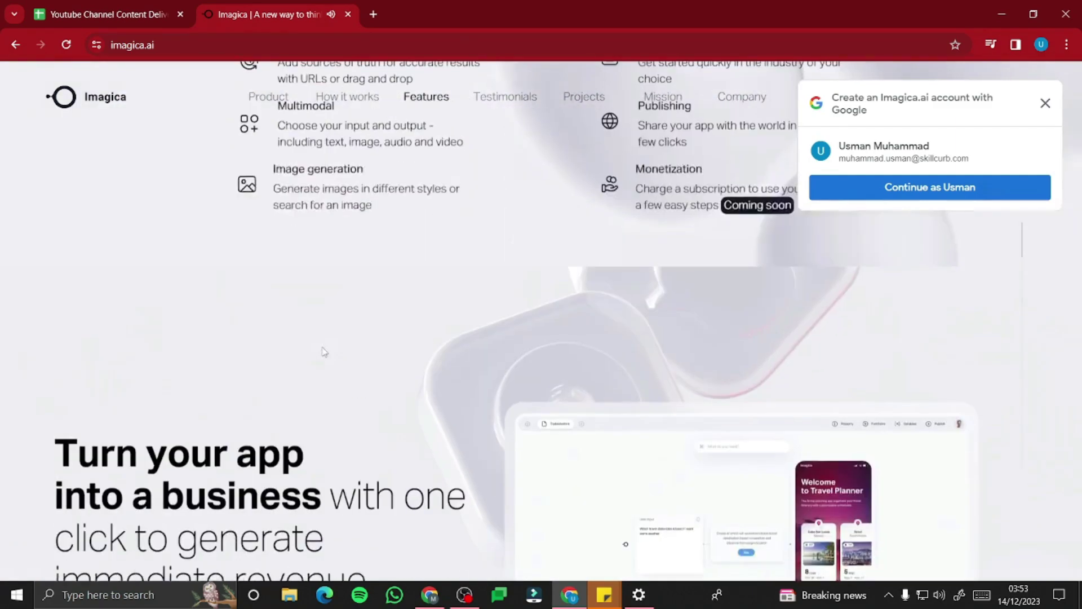
pyautogui.scroll(2, 323, 346)
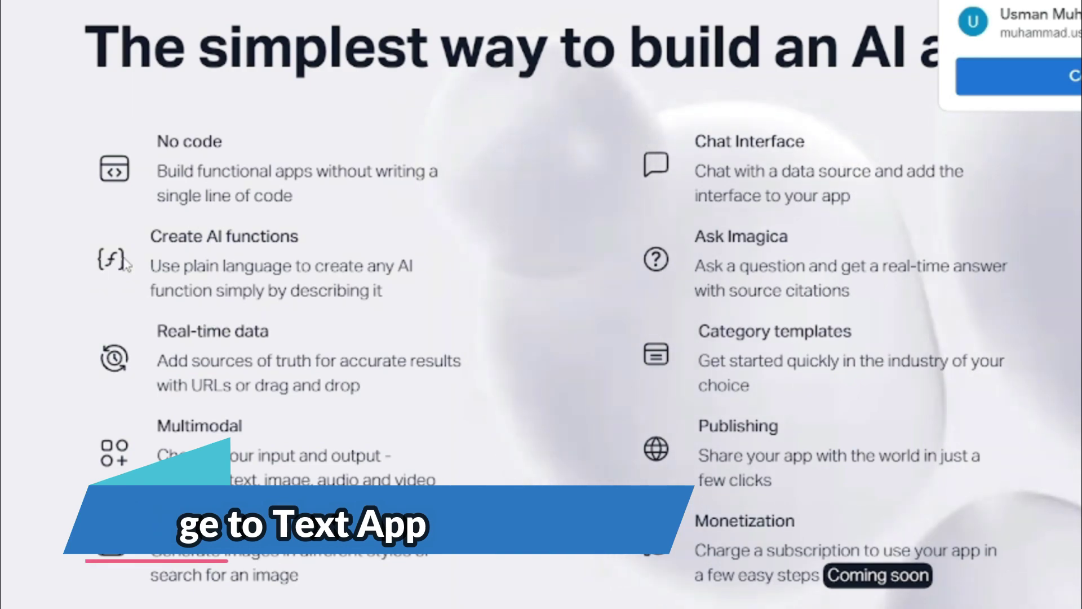
pyautogui.scroll(-3, 1, 301)
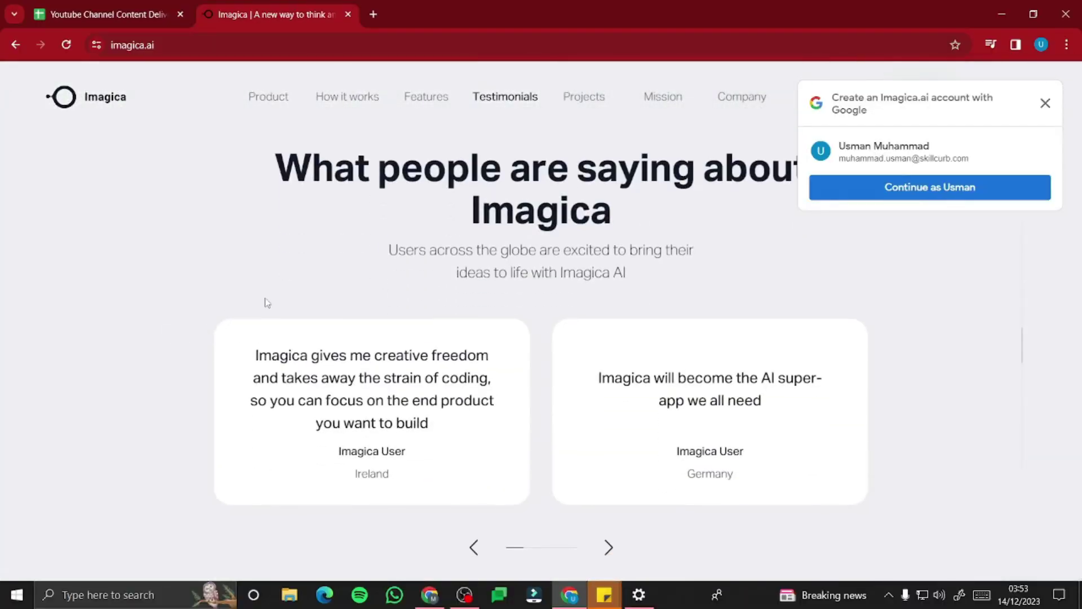
pyautogui.scroll(10, 270, 294)
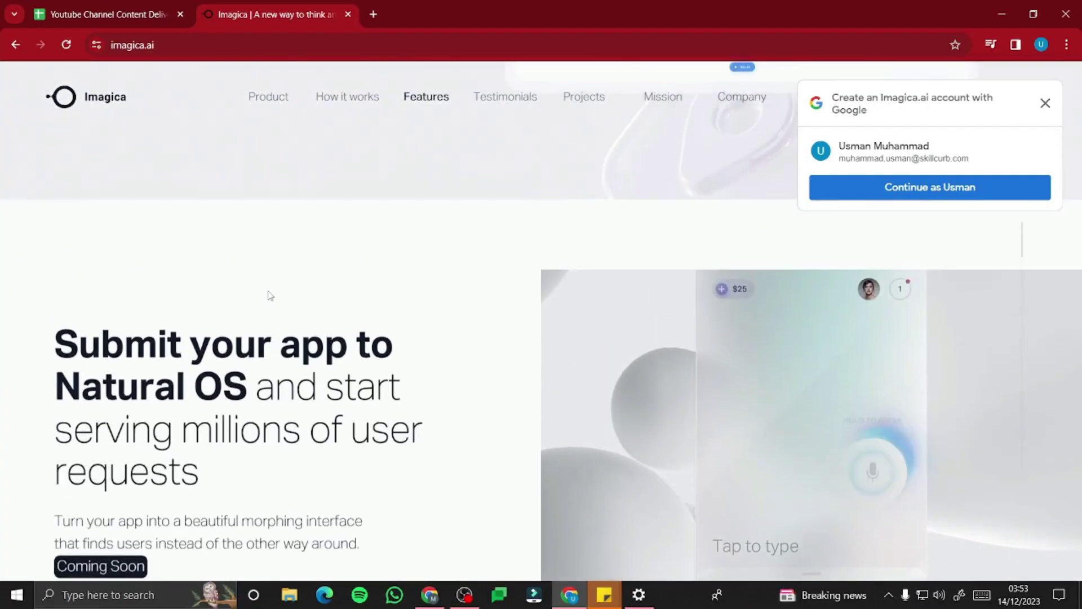
pyautogui.scroll(15, 297, 271)
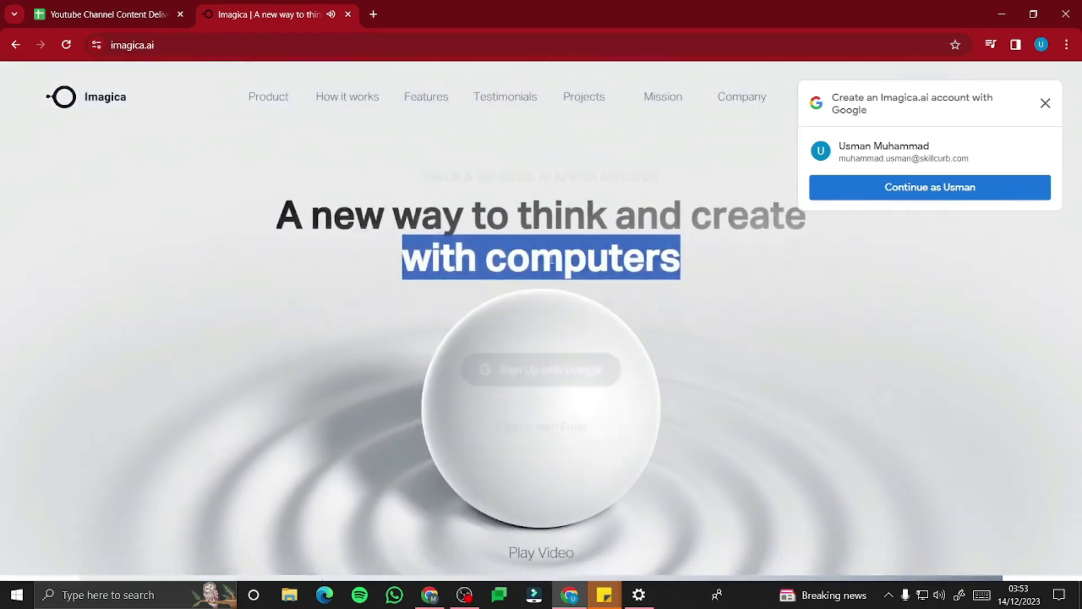
# Sign in to Imagica with the suggested Google account and open the Image-to-Text template.
pyautogui.click(874, 195)
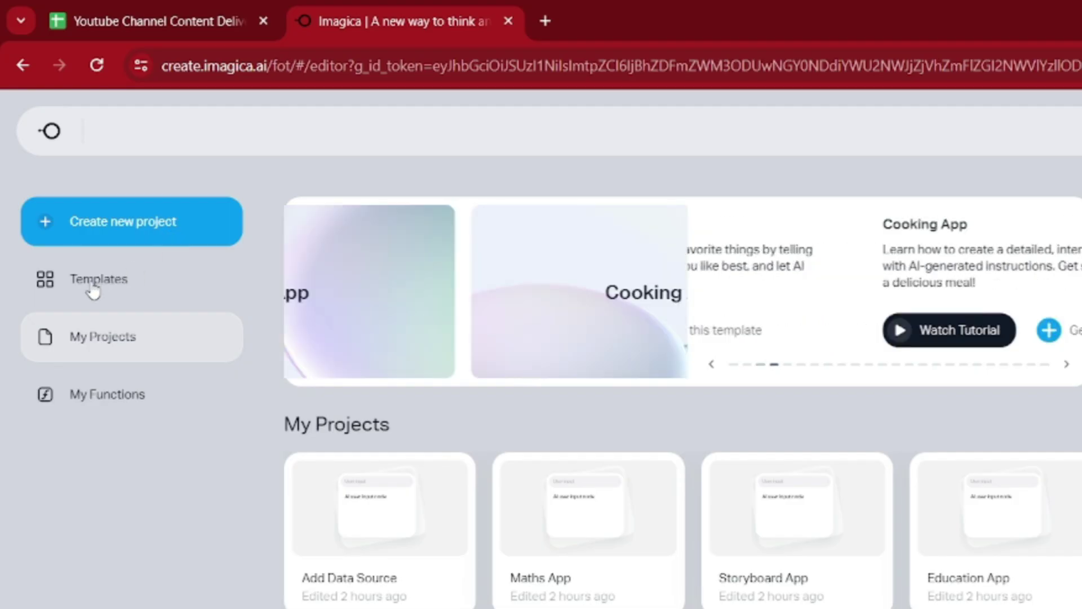
pyautogui.click(93, 290)
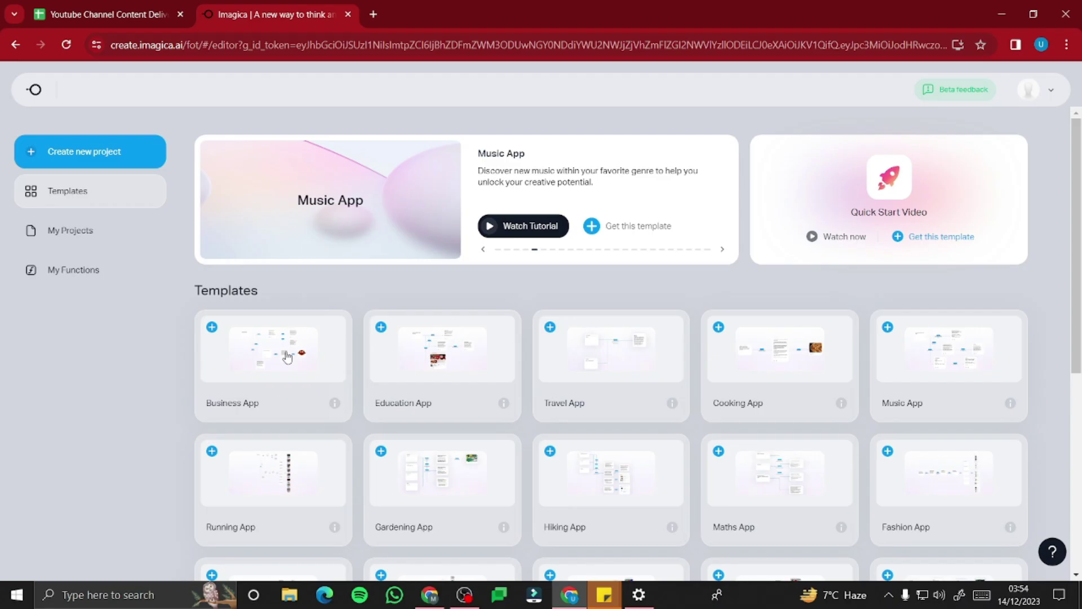
pyautogui.scroll(-3, 276, 556)
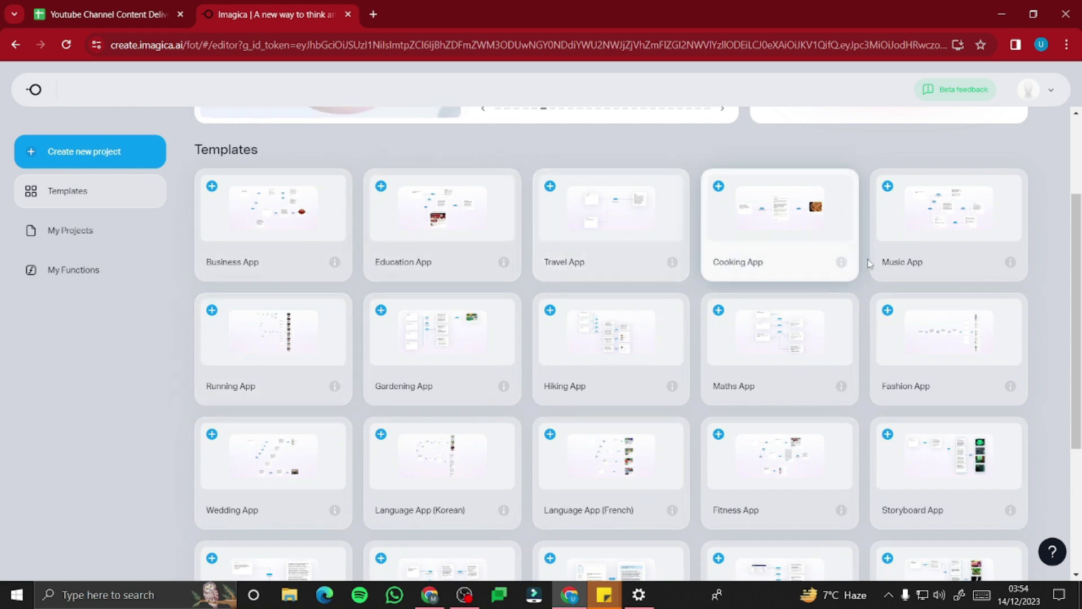
pyautogui.scroll(-5, 283, 370)
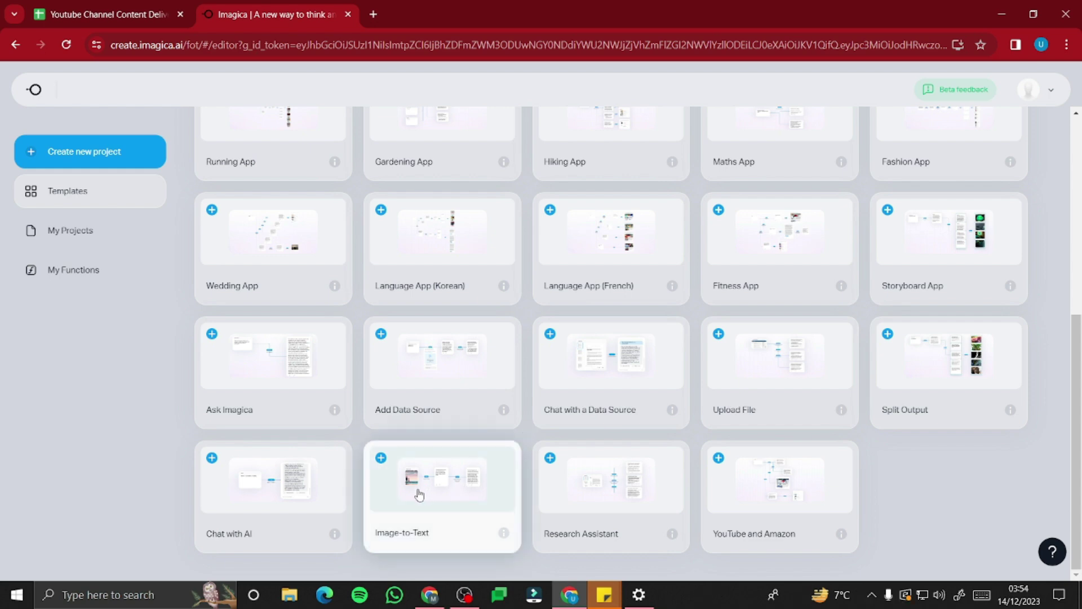
pyautogui.click(454, 507)
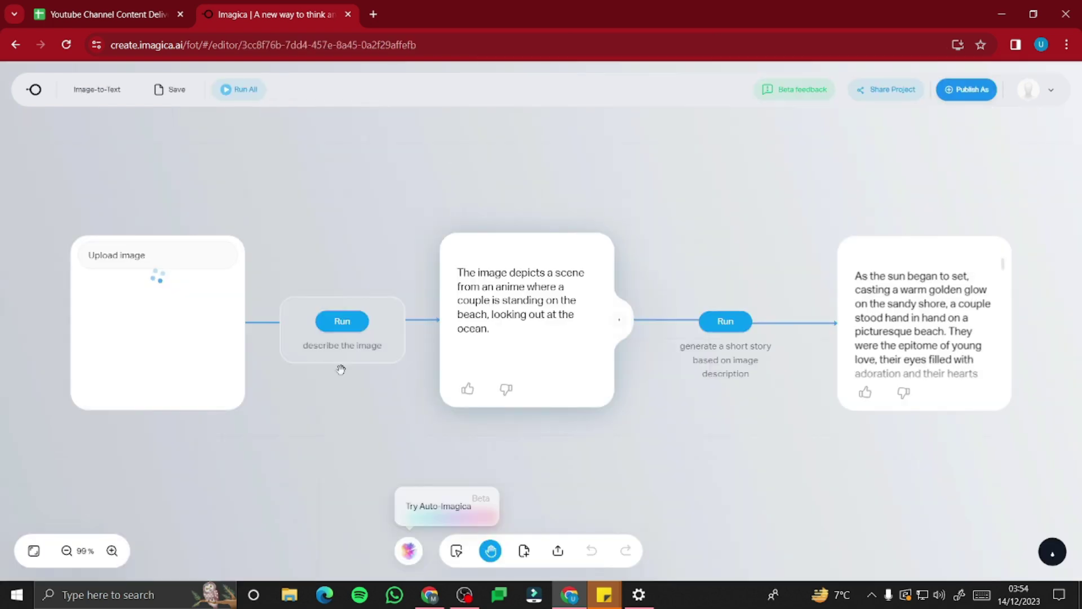
# Add the AI App publish format to the Image-to-Text project.
pyautogui.moveTo(165, 314)
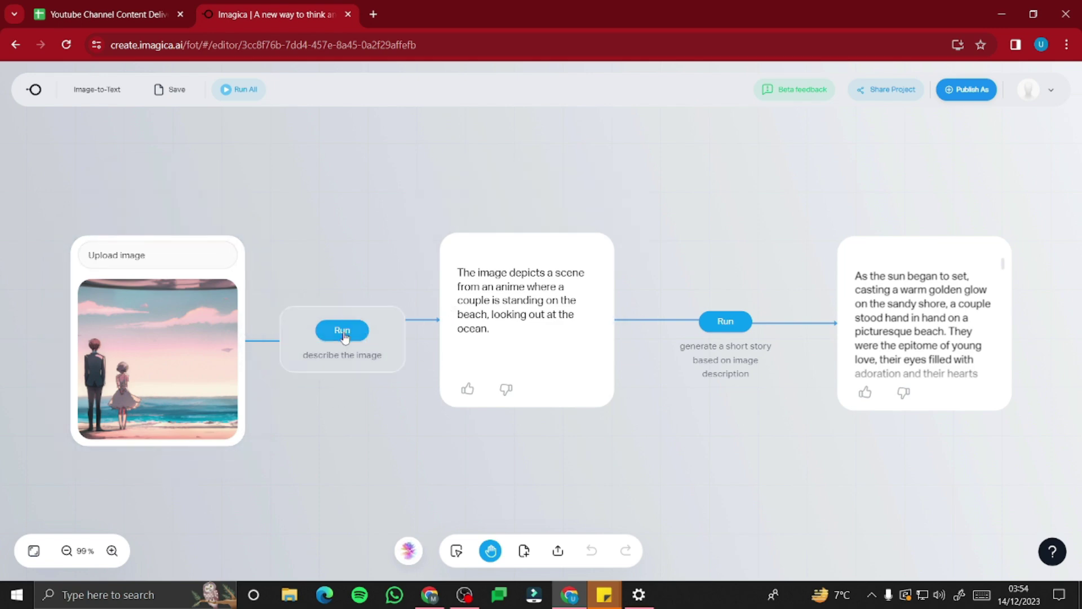
pyautogui.moveTo(577, 346)
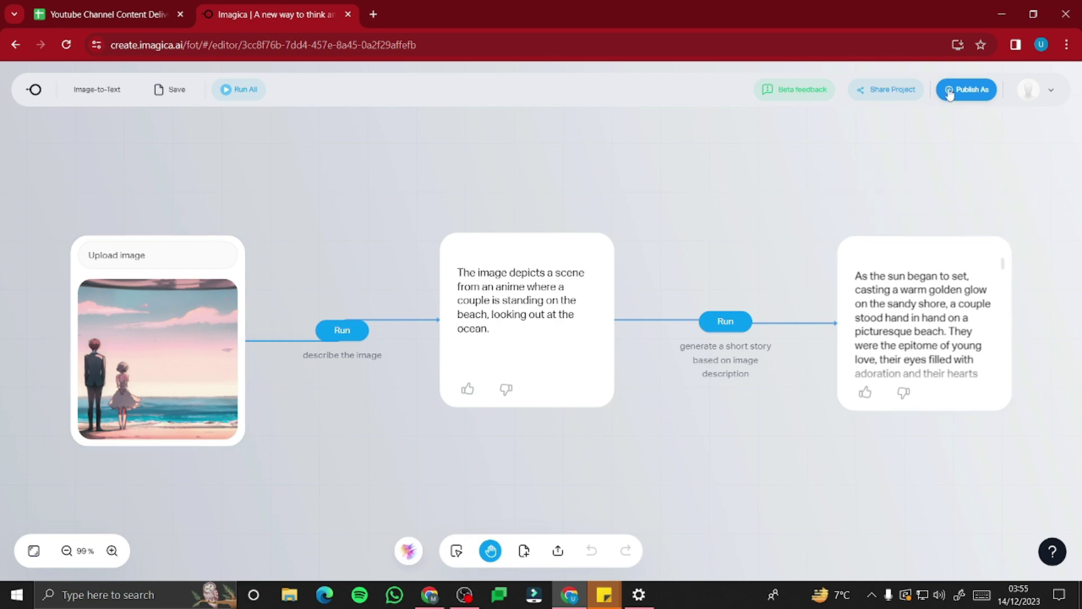
pyautogui.click(941, 107)
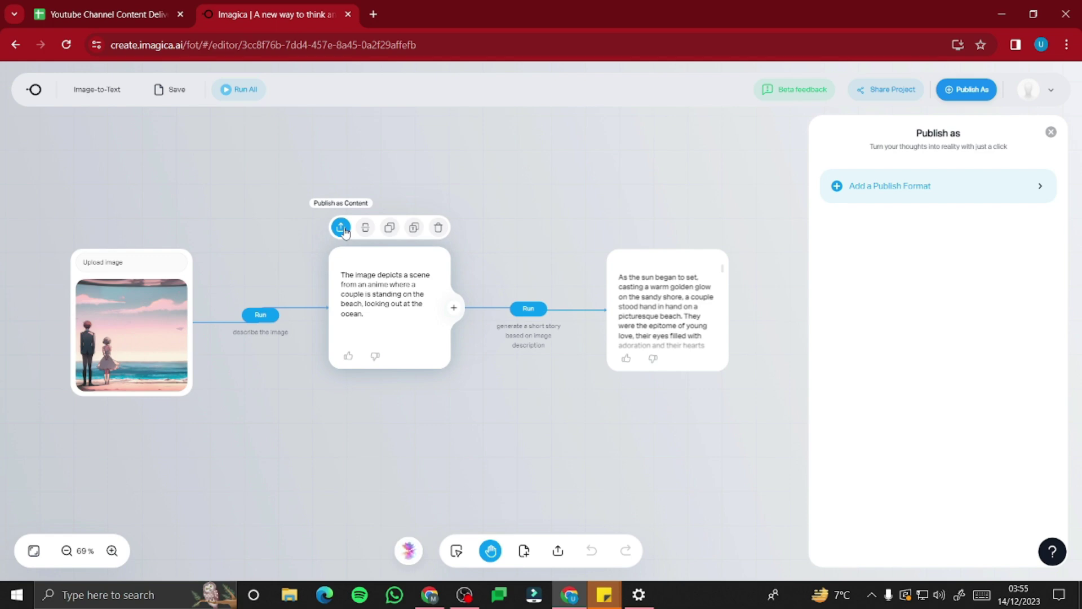
pyautogui.click(341, 228)
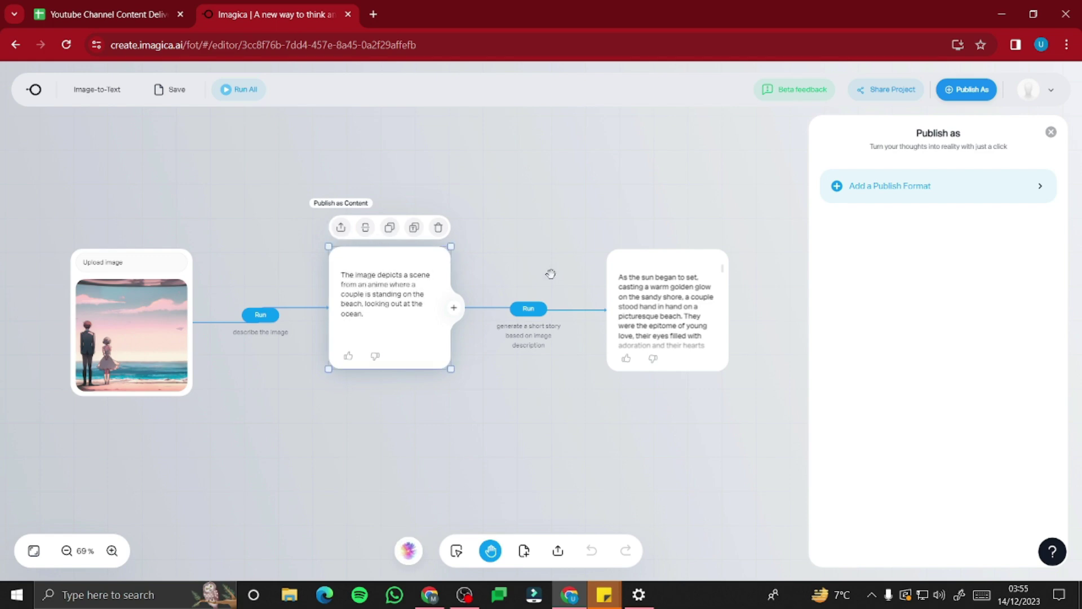
pyautogui.click(341, 228)
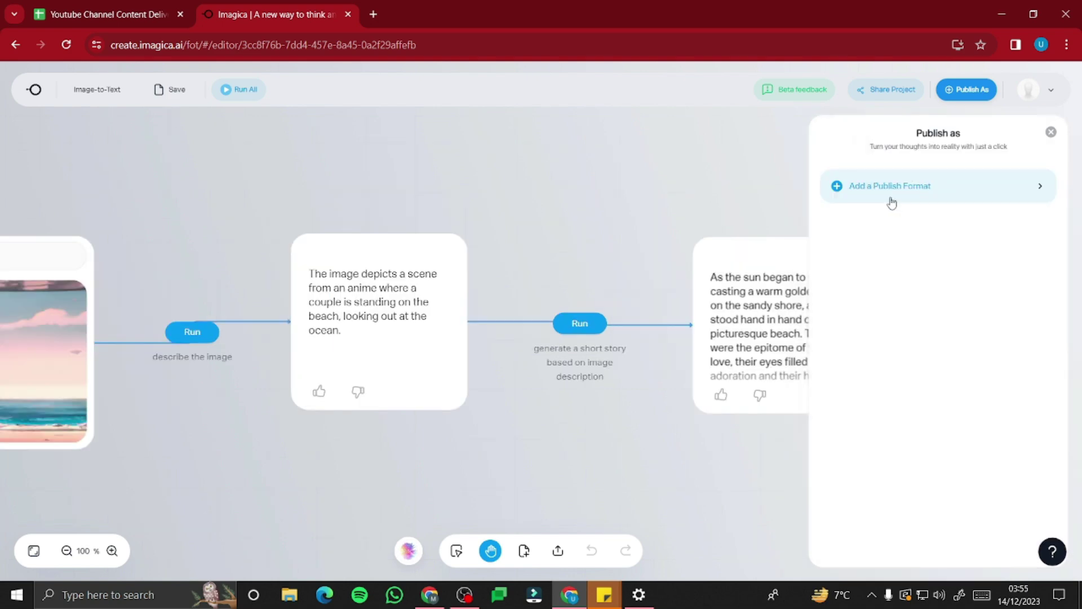
pyautogui.click(891, 201)
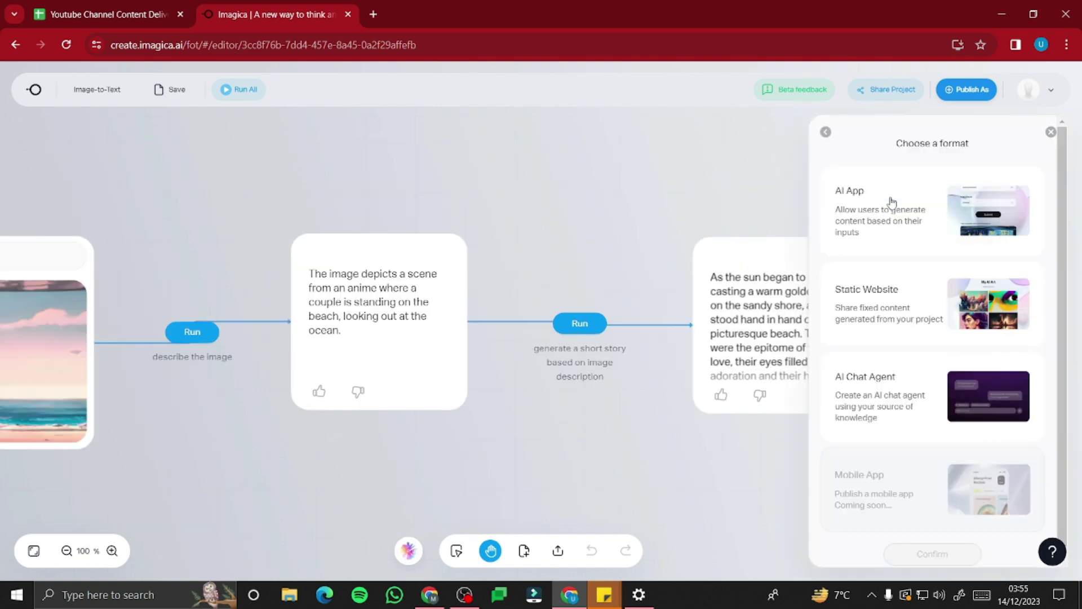
pyautogui.click(892, 199)
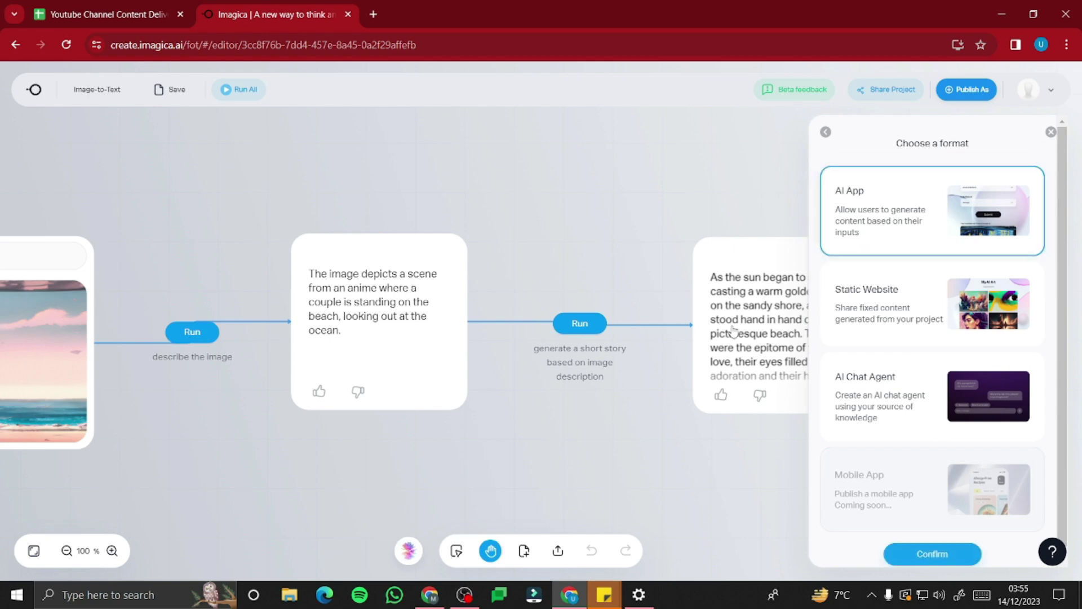
pyautogui.click(933, 553)
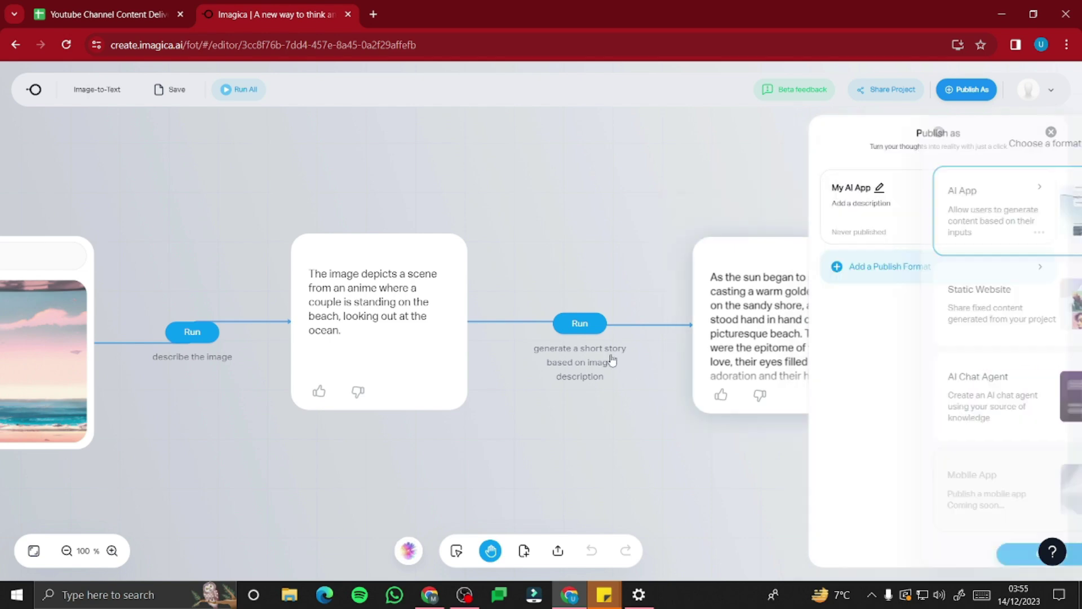
# Publish the uploaded image node as the app's user input and open the My AI App publish preview.
pyautogui.moveTo(324, 229)
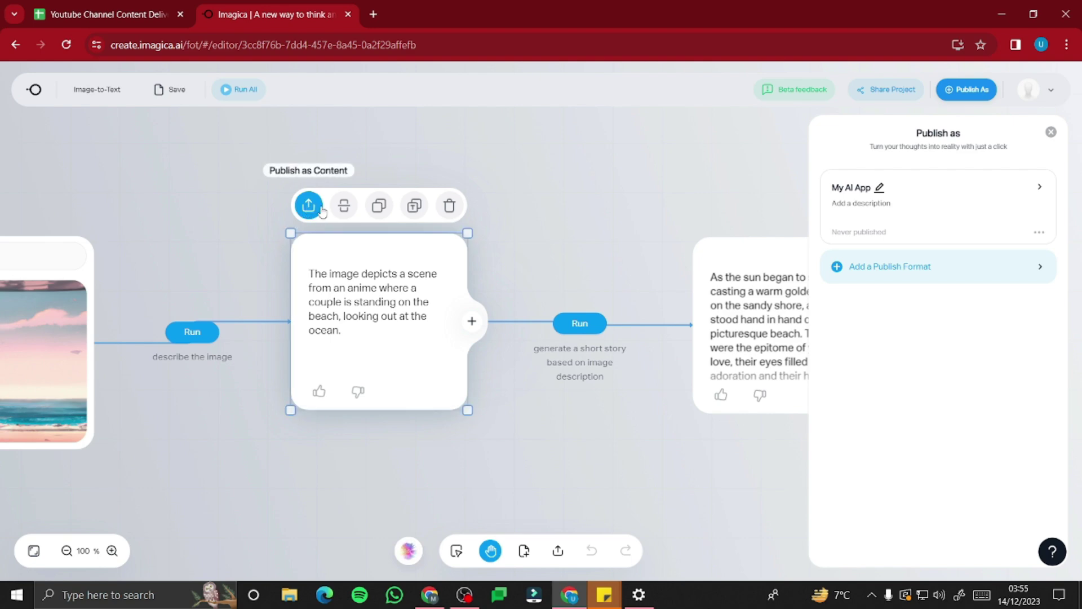
pyautogui.click(321, 210)
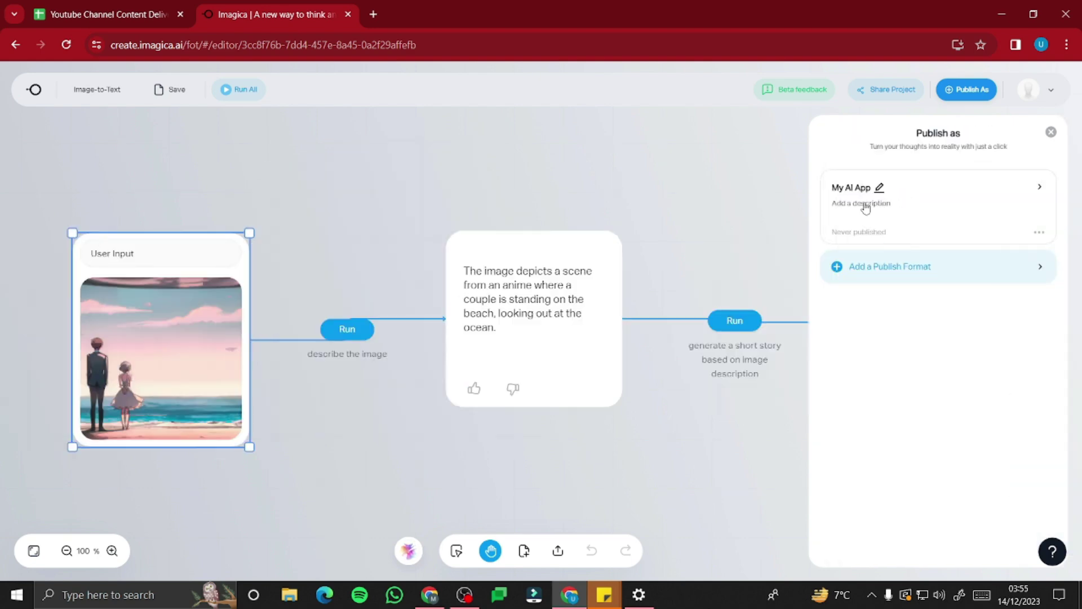
pyautogui.click(894, 213)
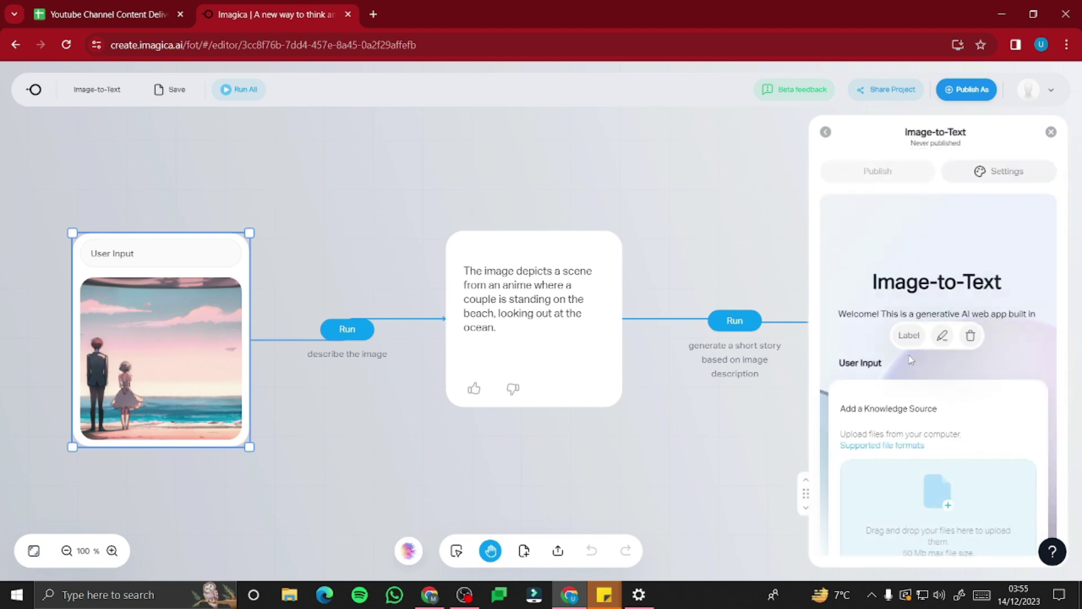
pyautogui.scroll(-5, 912, 363)
pyautogui.scroll(5, 911, 362)
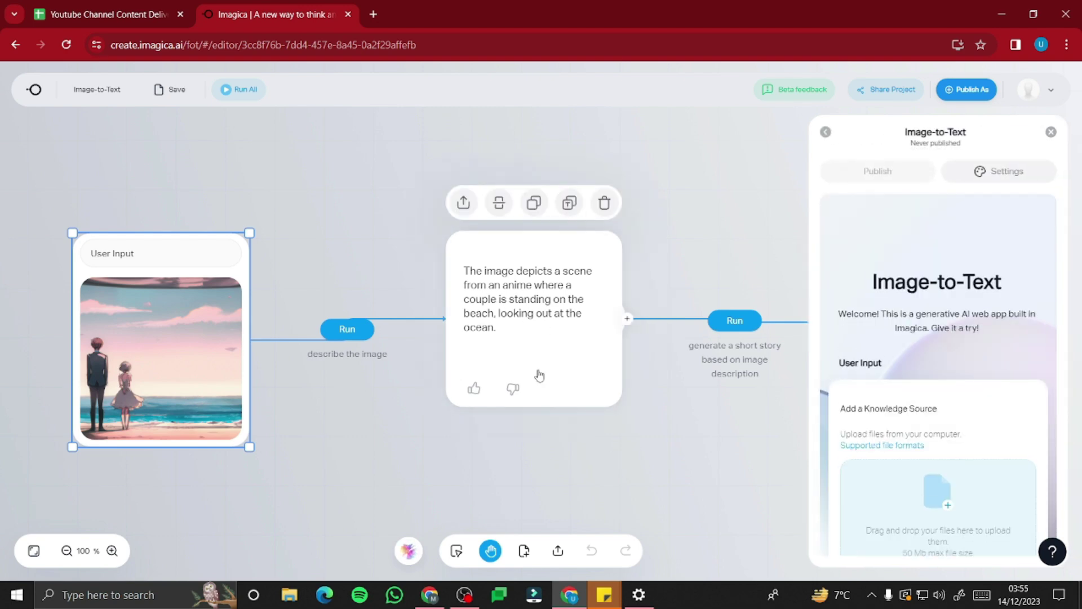
# Publish the image description and short story nodes as content of the AI app and check its preview.
pyautogui.moveTo(563, 432); pyautogui.dragTo(343, 440)
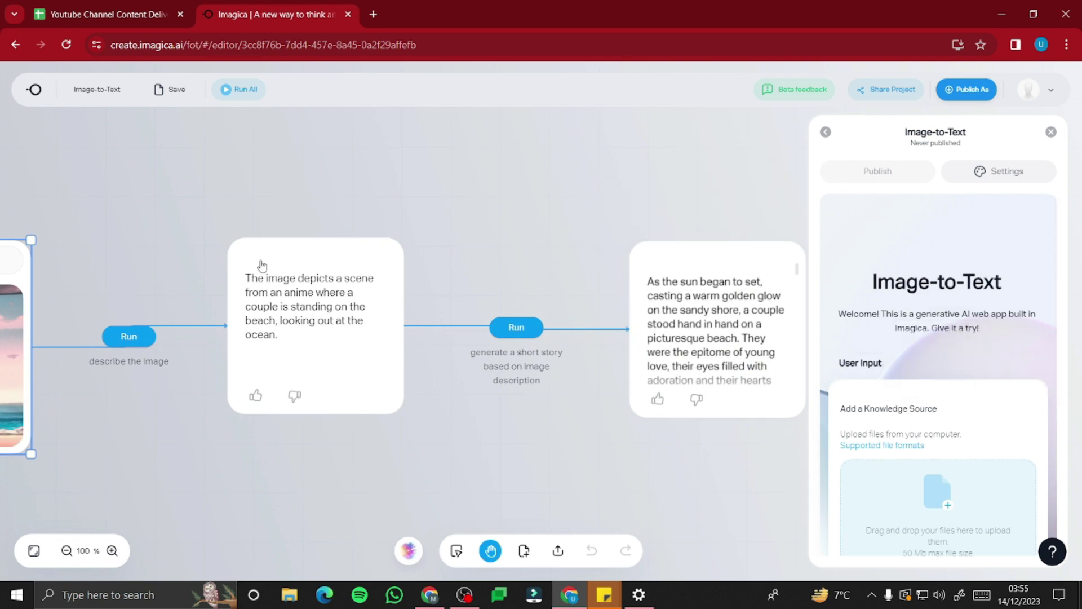
pyautogui.click(246, 214)
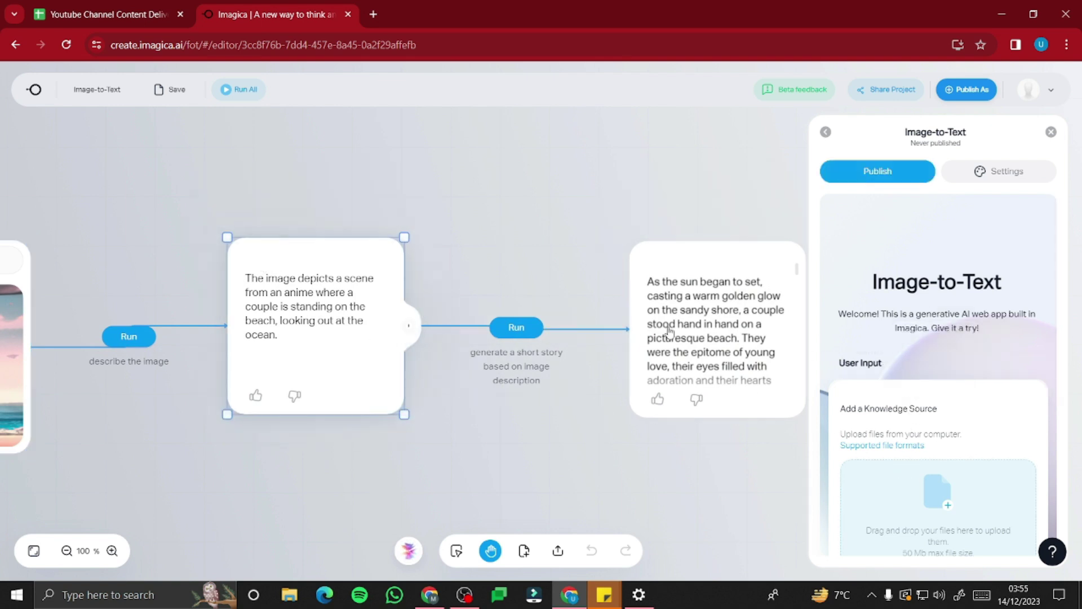
pyautogui.moveTo(682, 267)
pyautogui.click(647, 216)
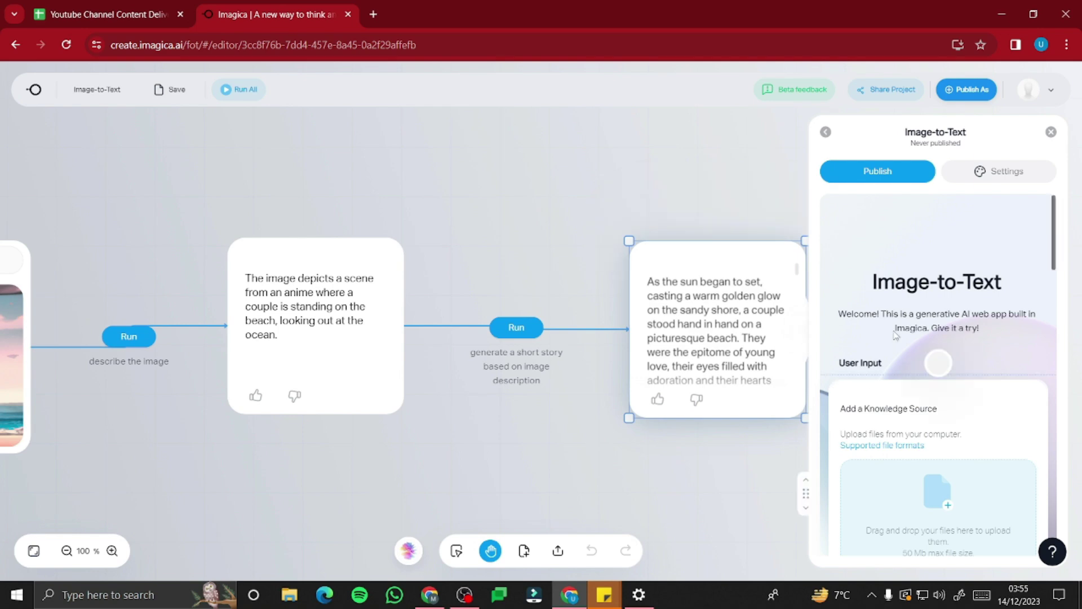
pyautogui.scroll(-1, 1025, 372)
pyautogui.rightClick(1025, 372)
pyautogui.click(1025, 346)
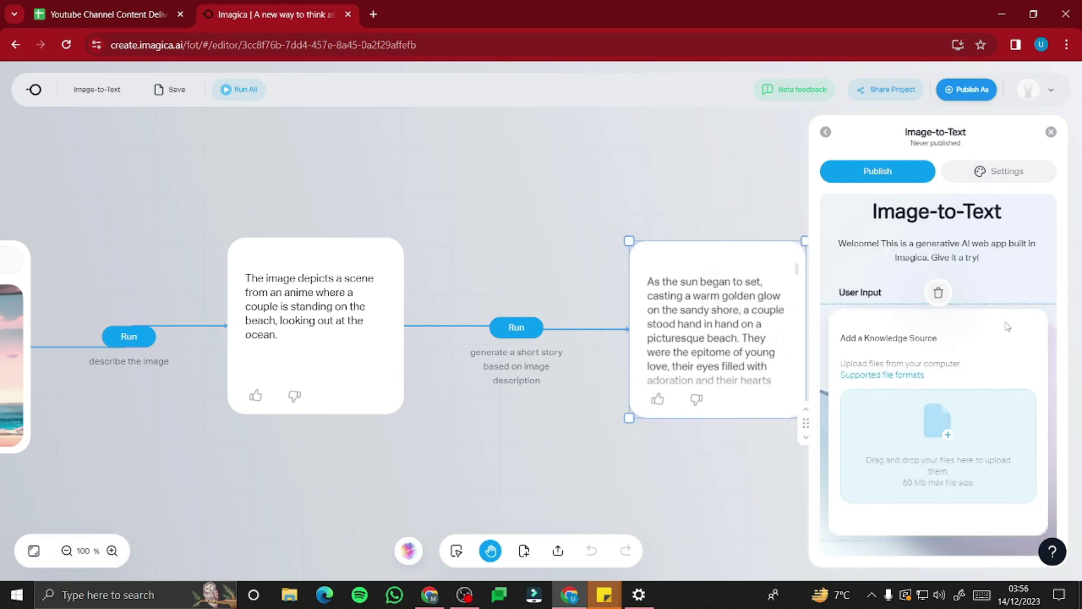
# Review the Image-to-Text app preview from user input to story text and publish the app.
pyautogui.scroll(-2, 1010, 338)
pyautogui.scroll(4, 930, 316)
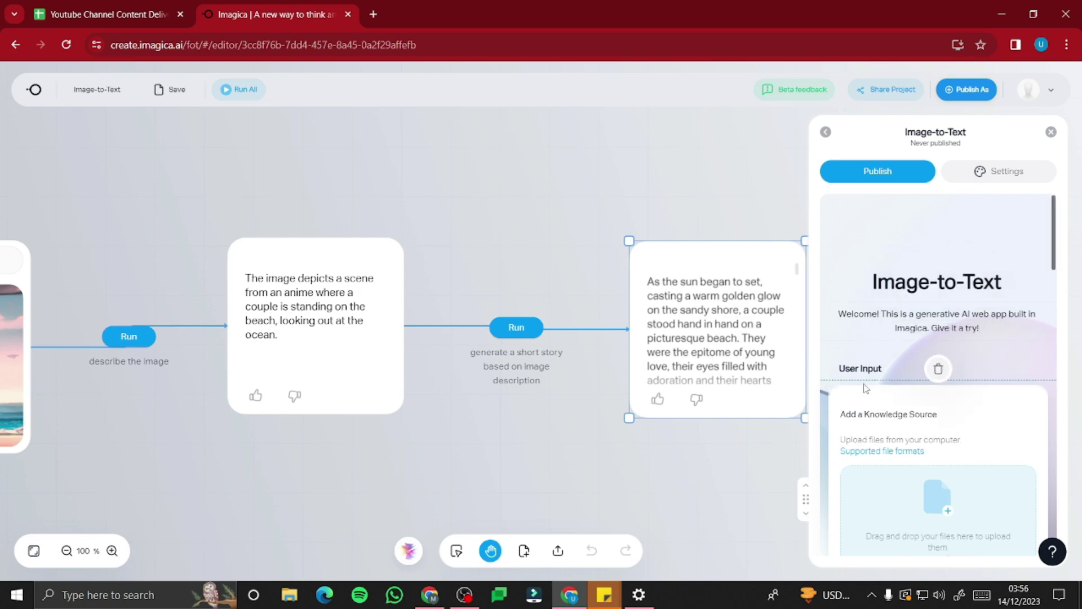
pyautogui.scroll(-5, 876, 384)
pyautogui.scroll(-5, 875, 387)
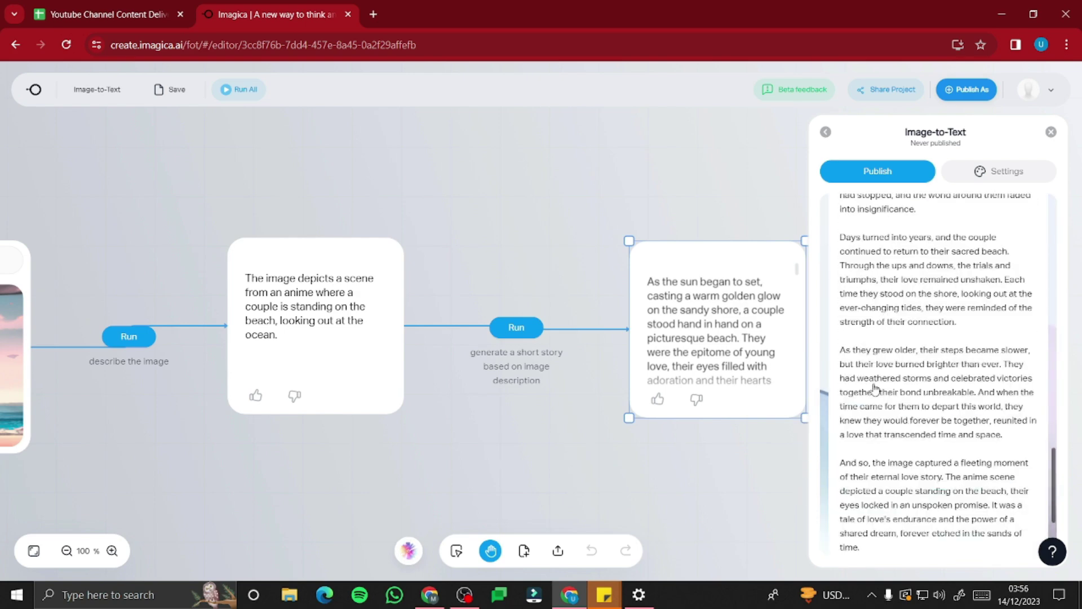
pyautogui.scroll(15, 875, 388)
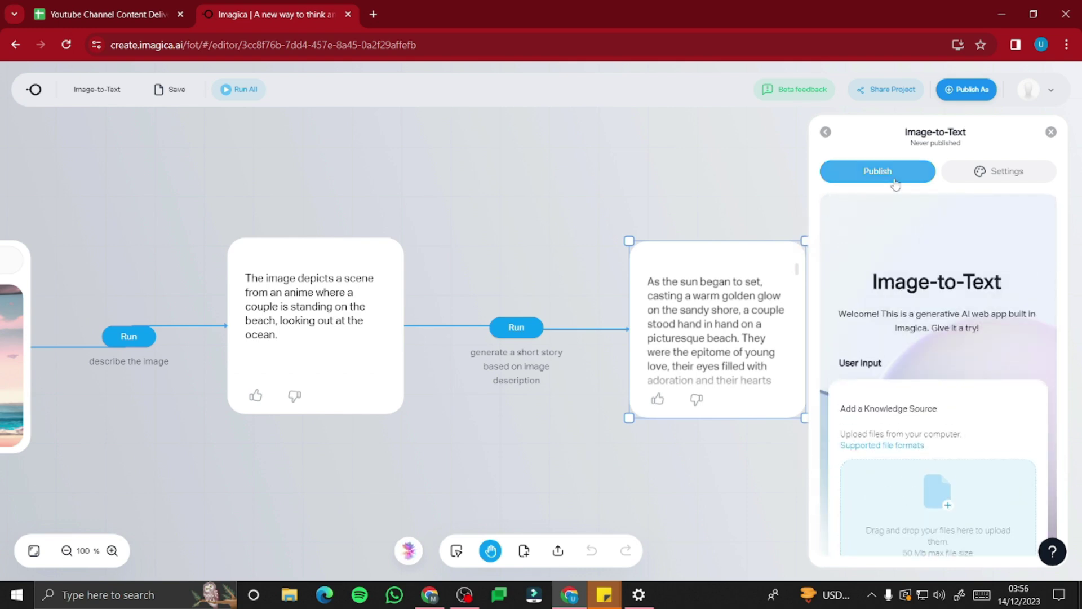
pyautogui.click(891, 178)
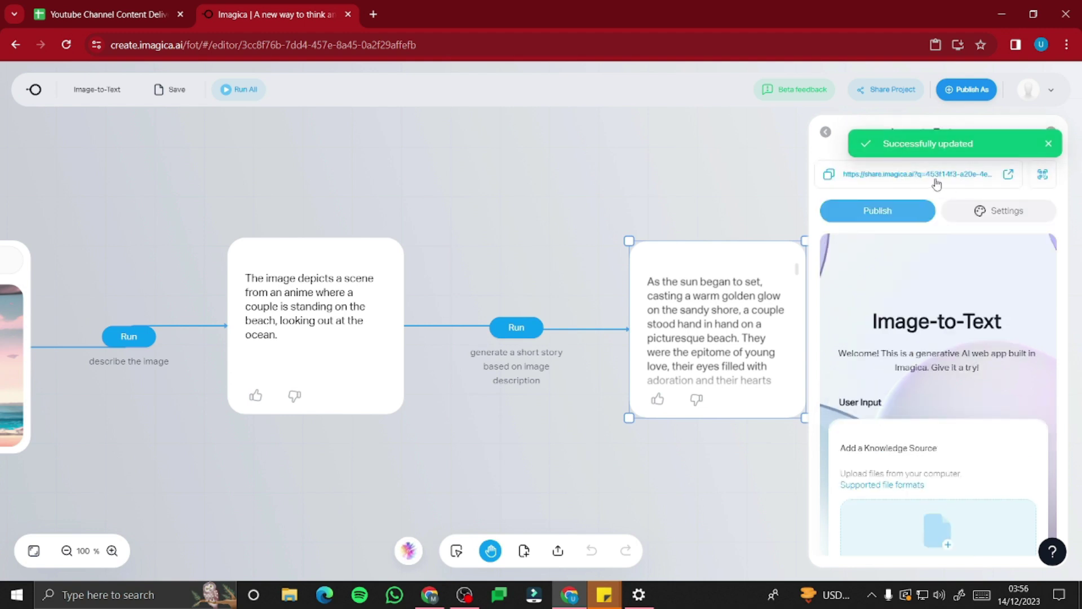
# Copy the published app's share link and open it in a new browser tab.
pyautogui.click(829, 175)
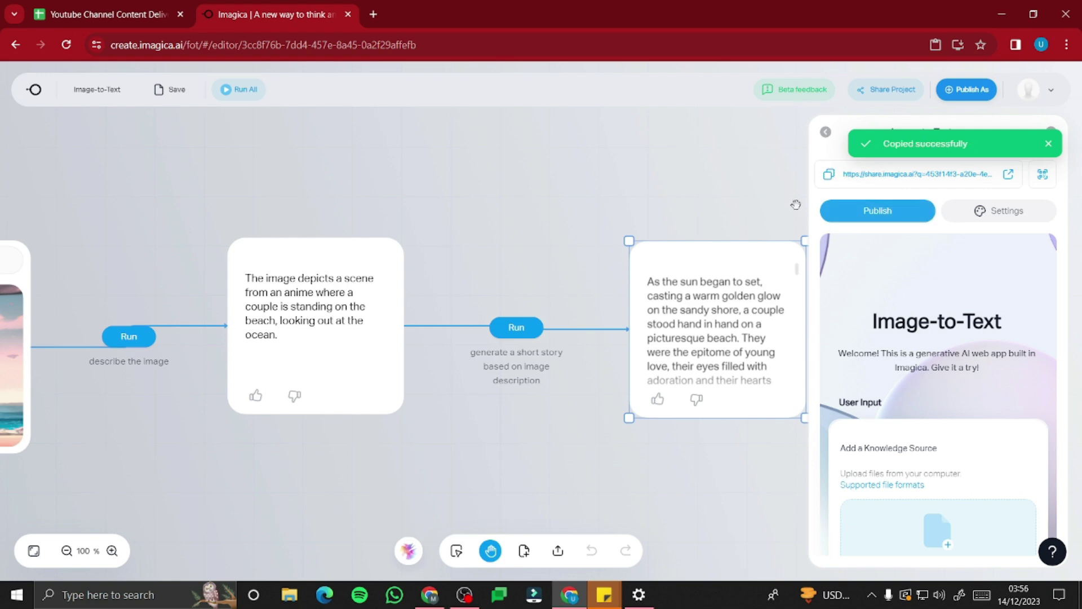
pyautogui.click(373, 14)
pyautogui.hotkey('ctrl', 'v')
pyautogui.press('Return')
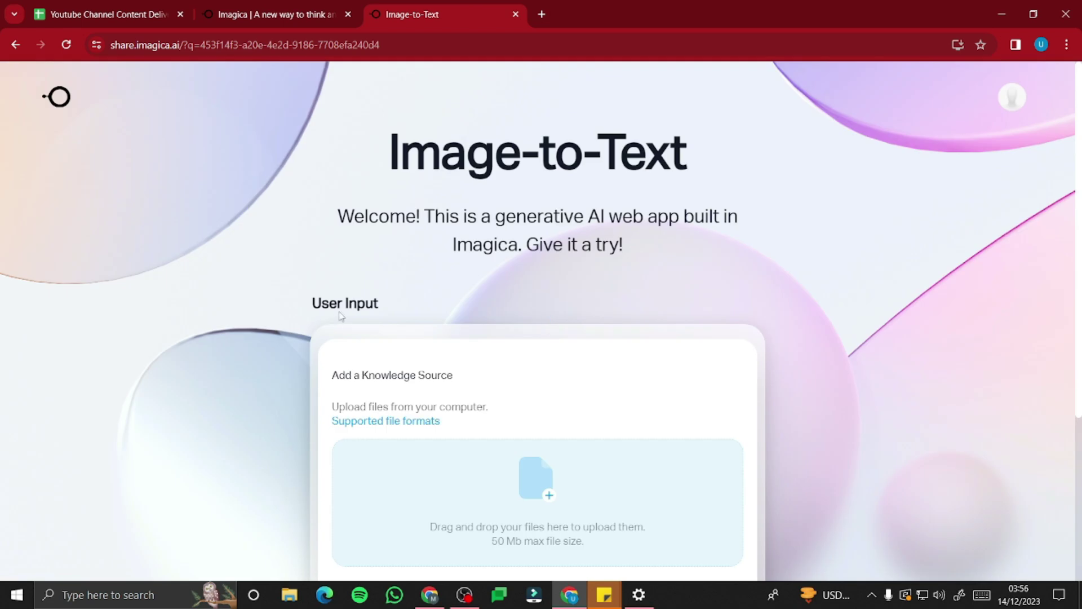
# Upload coffee-coffee-shop.gif from the Pictures folder as the app's user input and submit it.
pyautogui.scroll(-2, 341, 329)
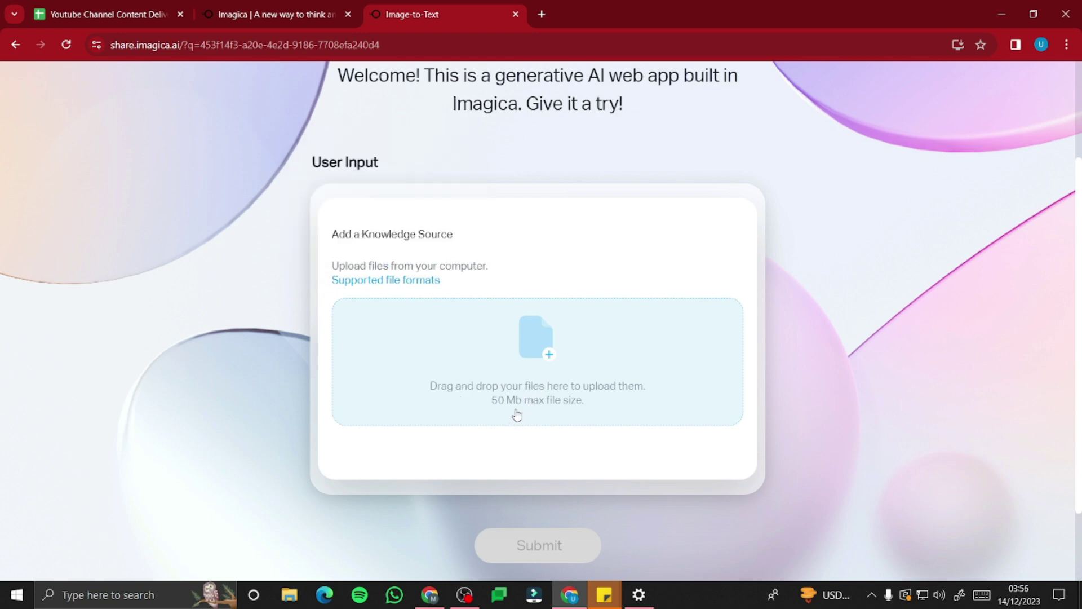
pyautogui.click(551, 358)
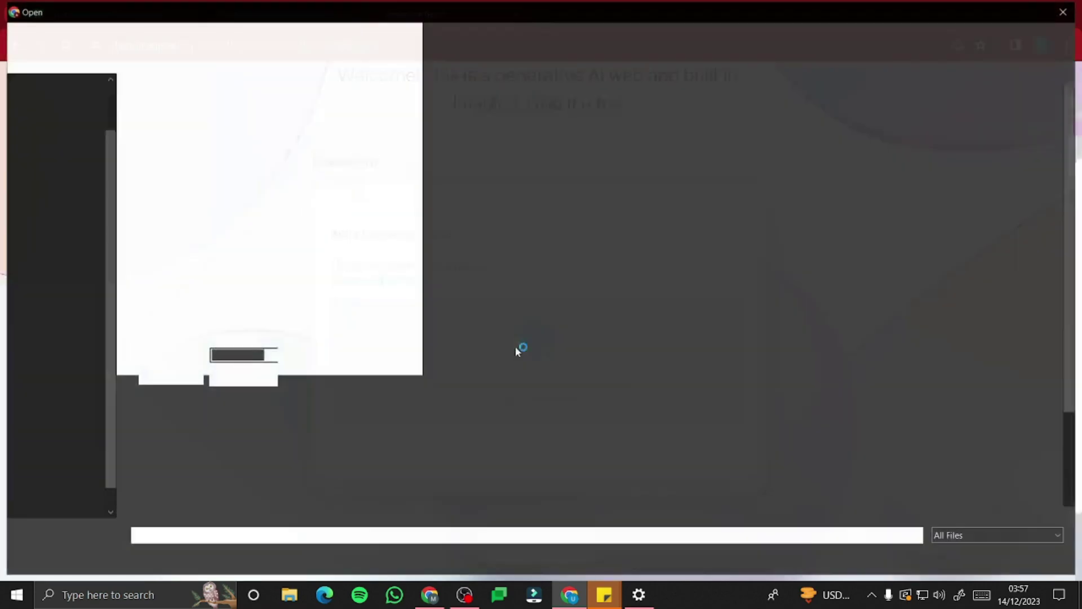
pyautogui.hotkey('alt', 'Up')
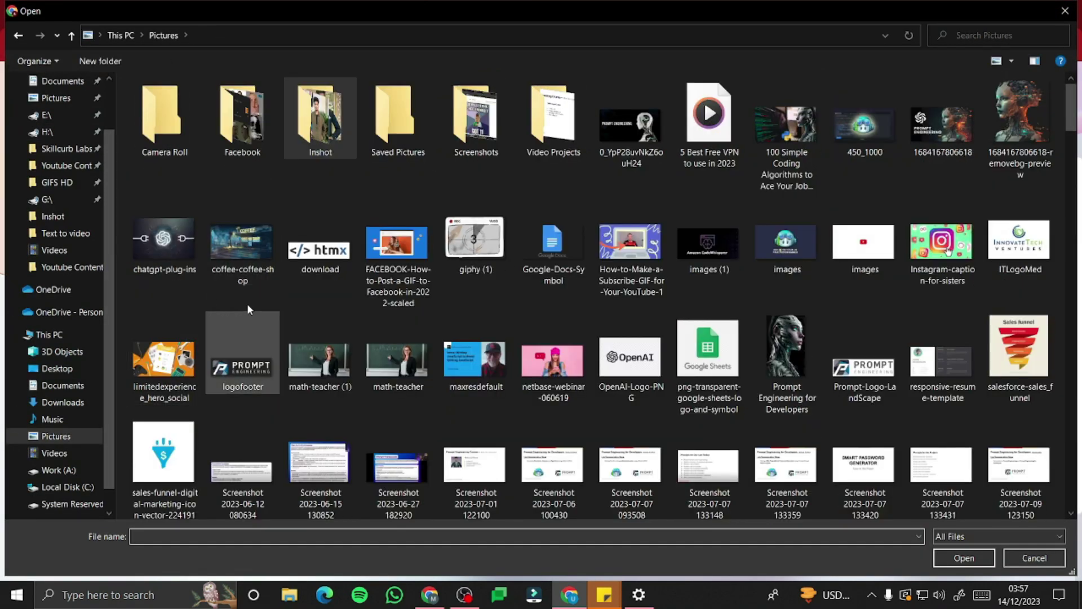
pyautogui.doubleClick(229, 246)
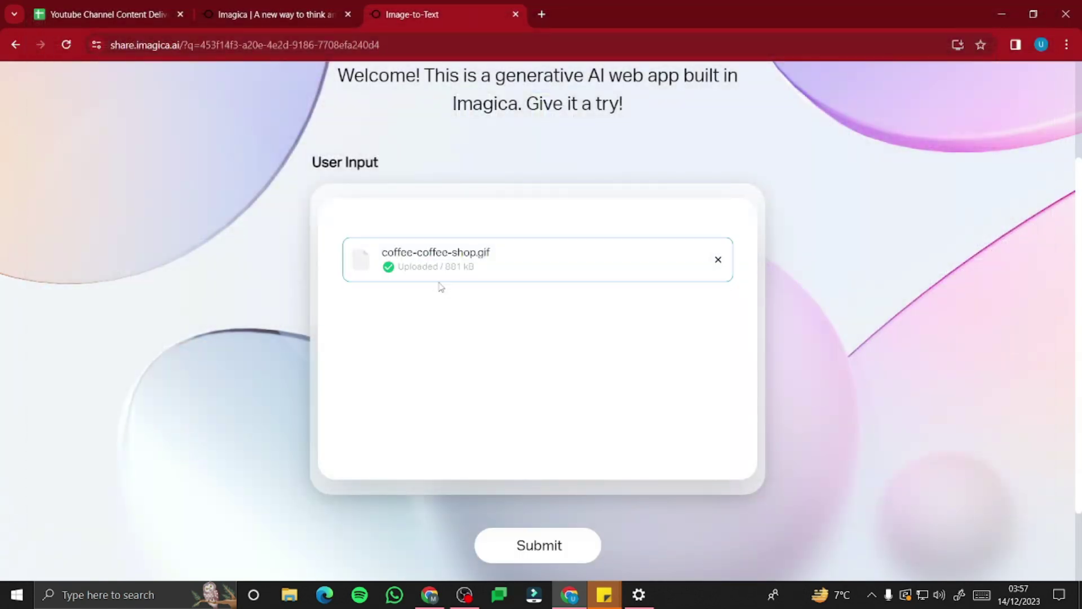
pyautogui.click(518, 555)
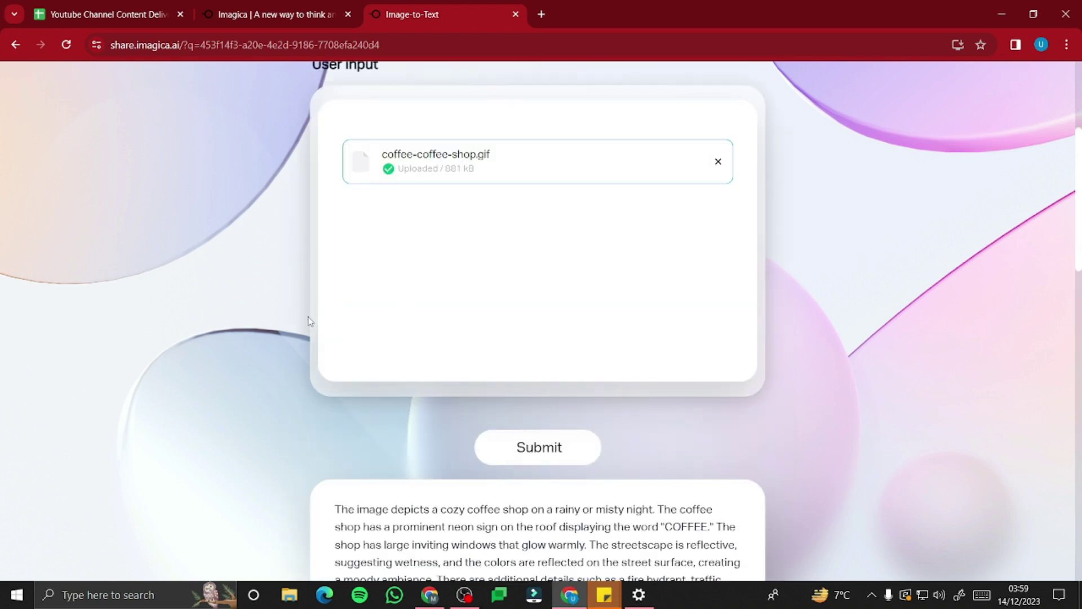
# Compare the generated image description with the original coffee-coffee-shop.gif in the image viewer.
pyautogui.scroll(-3, 348, 338)
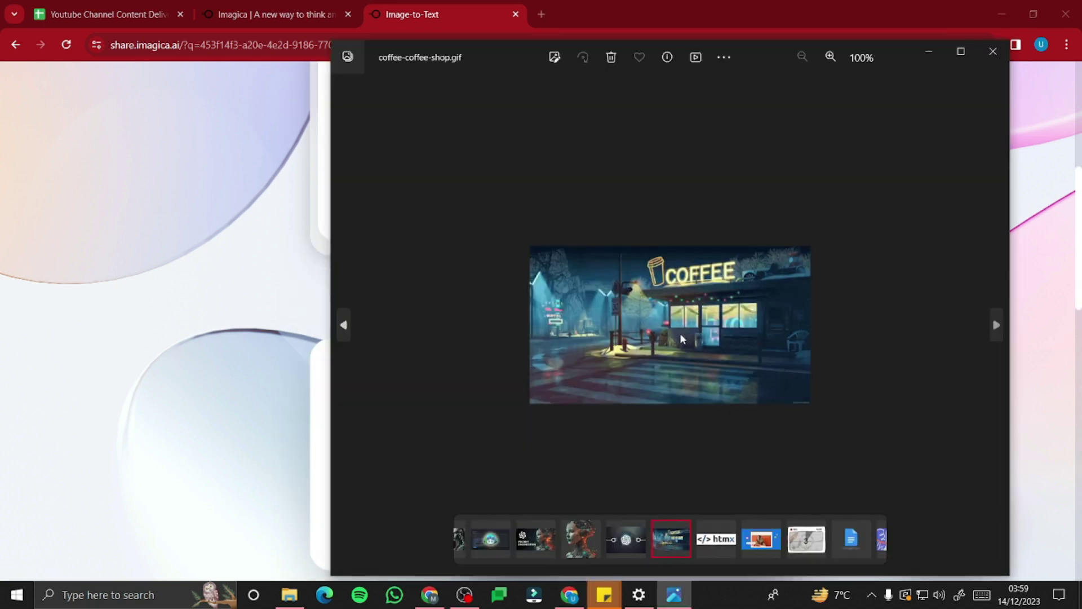
pyautogui.scroll(4, 680, 332)
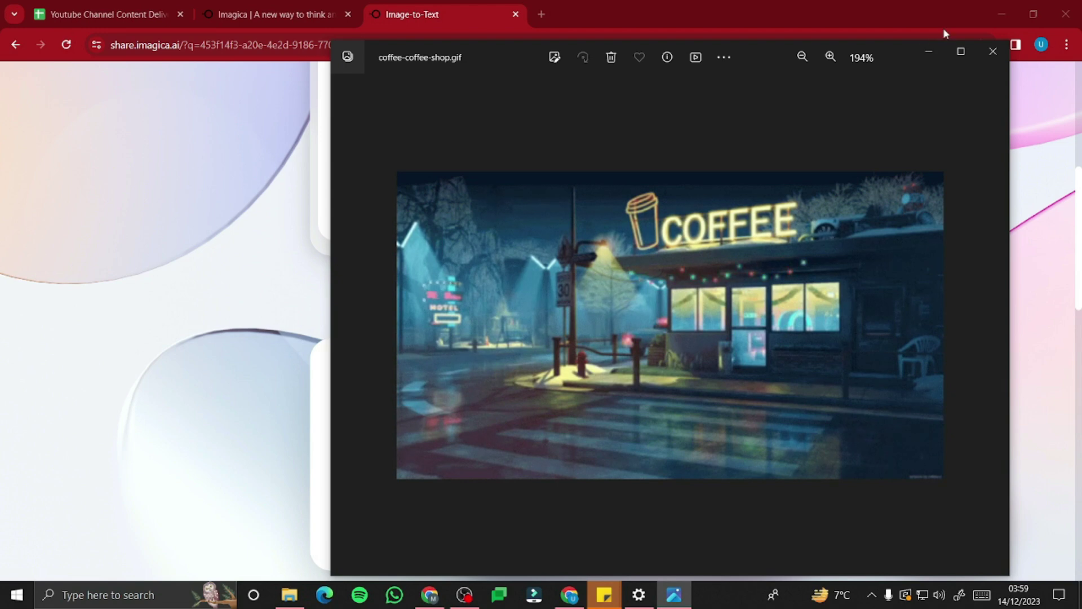
pyautogui.click(929, 51)
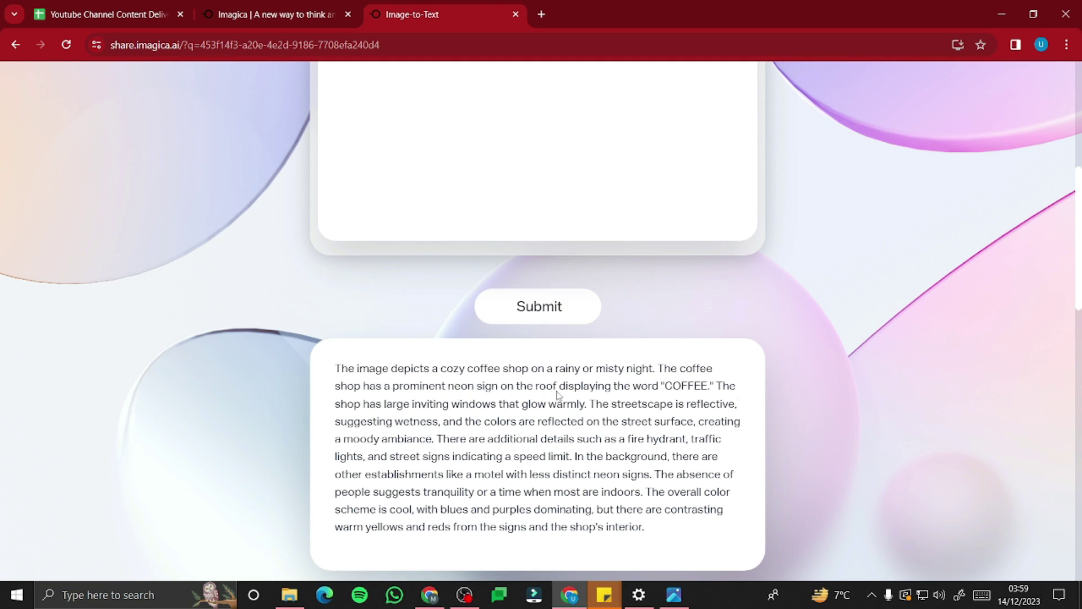
pyautogui.hotkey('alt', 'Tab')
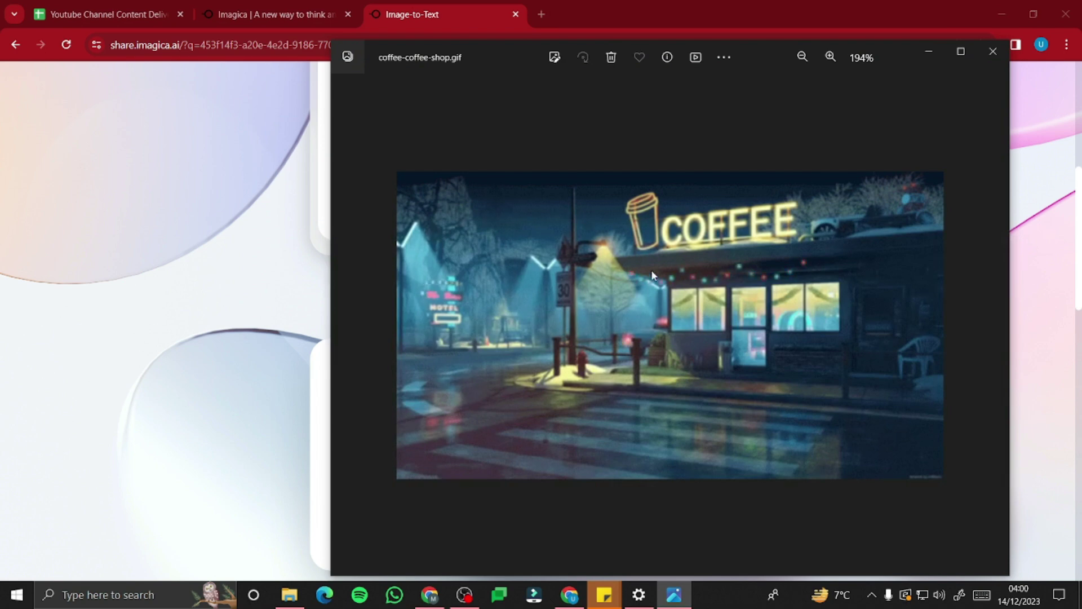
pyautogui.hotkey('alt', 'Tab')
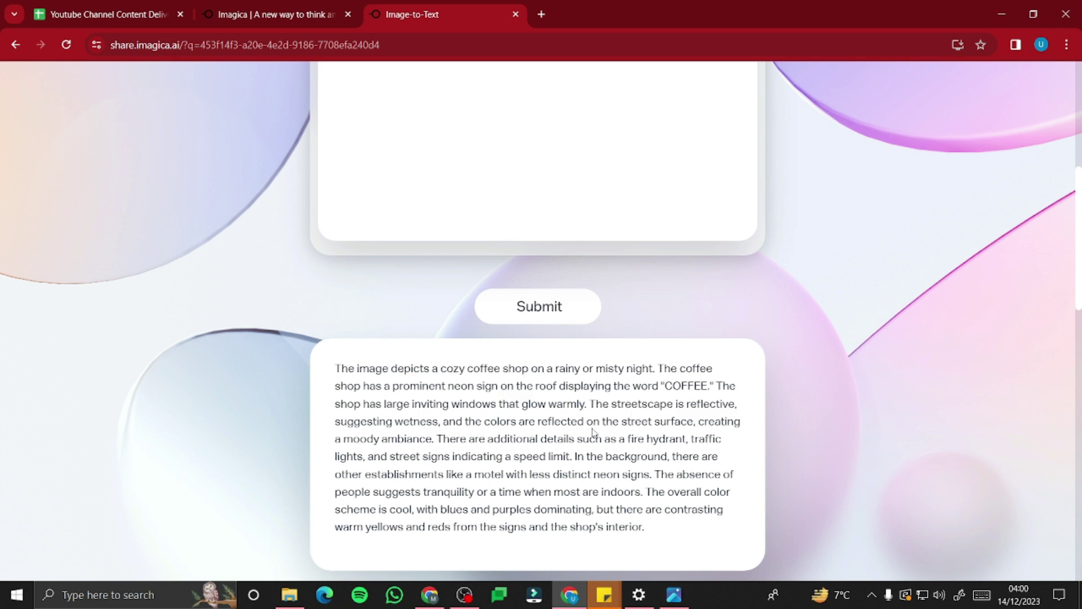
pyautogui.hotkey('alt', 'Tab')
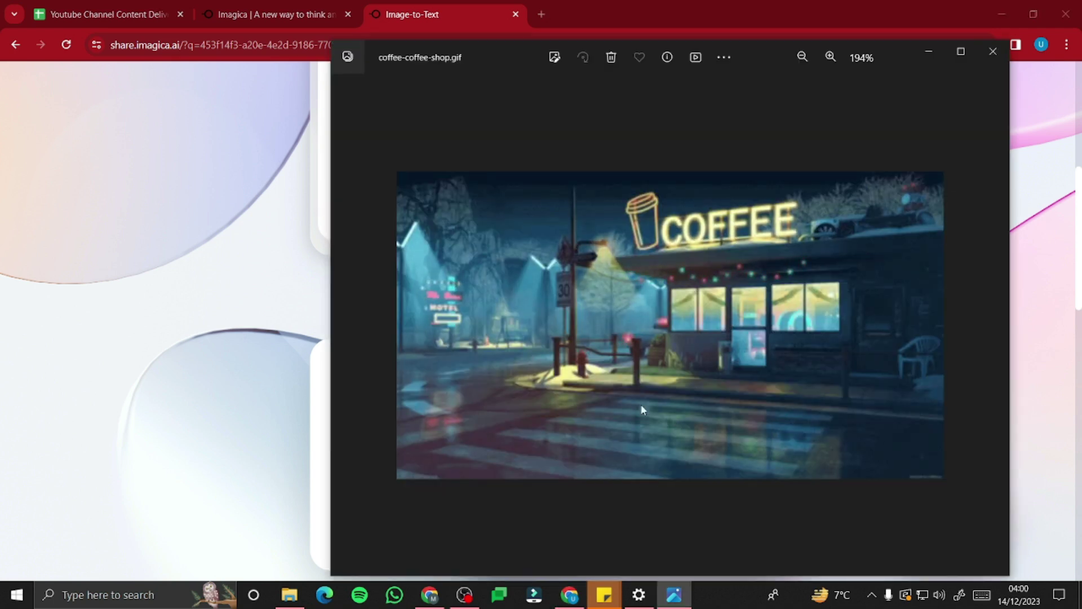
pyautogui.hotkey('alt', 'Tab')
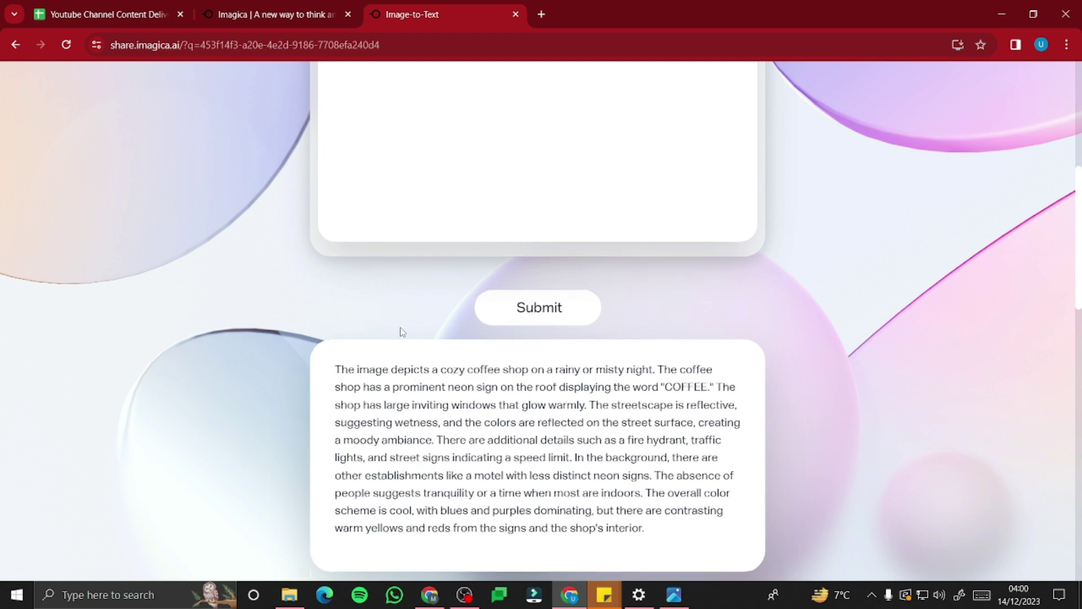
# Read through the short story generated from the coffee shop image and return to the user input.
pyautogui.scroll(-2, 402, 328)
pyautogui.scroll(-3, 402, 328)
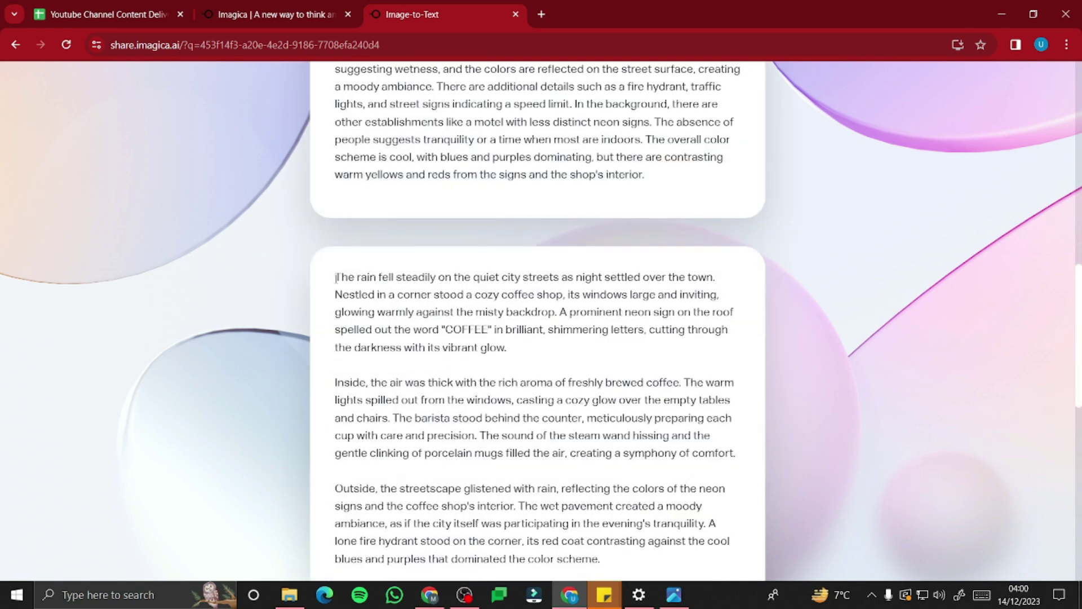
pyautogui.moveTo(336, 279); pyautogui.dragTo(655, 540)
pyautogui.scroll(-2, 389, 162)
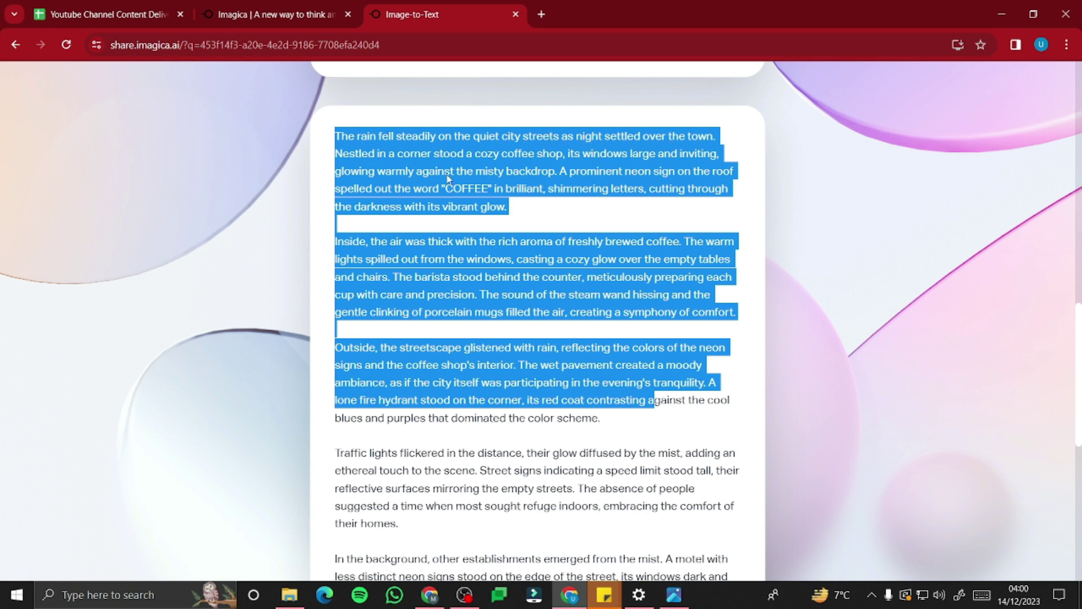
pyautogui.rightClick(364, 345)
pyautogui.press('Escape')
pyautogui.scroll(-3, 350, 271)
pyautogui.scroll(-4, 362, 271)
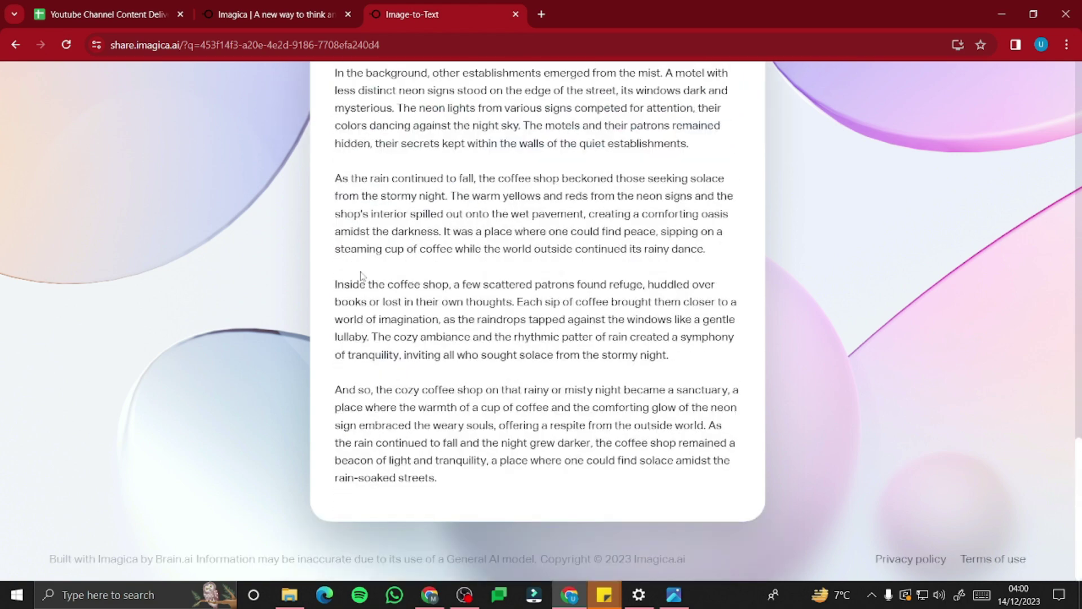
pyautogui.scroll(15, 361, 276)
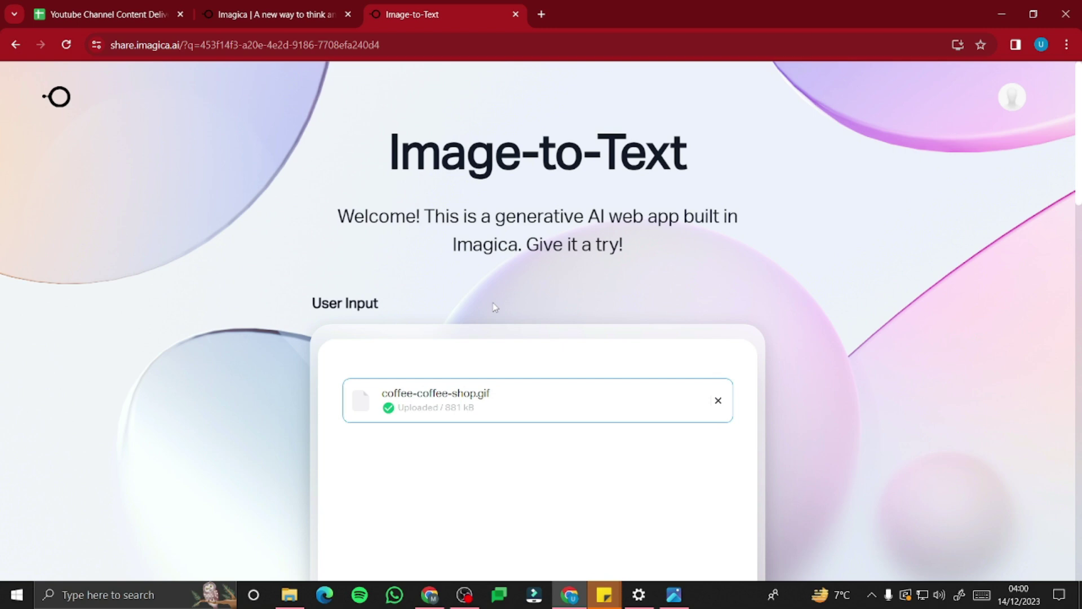
# Replace the uploaded coffee shop file with IMG-20201229-WA0014.jpg from the Inshot folder in Pictures.
pyautogui.click(718, 401)
pyautogui.scroll(-1, 541, 420)
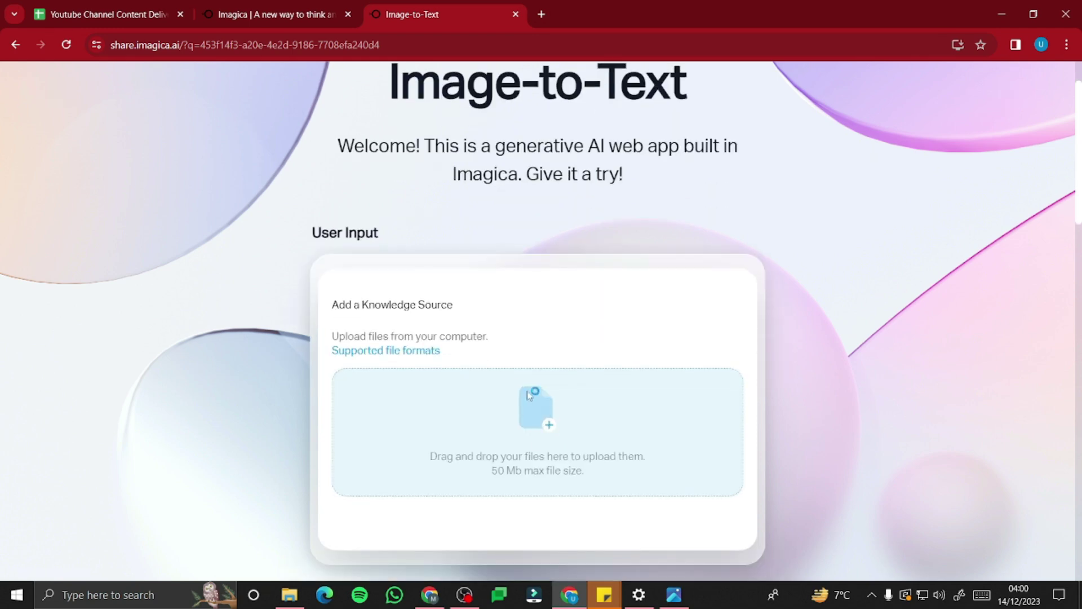
pyautogui.click(534, 396)
pyautogui.doubleClick(313, 141)
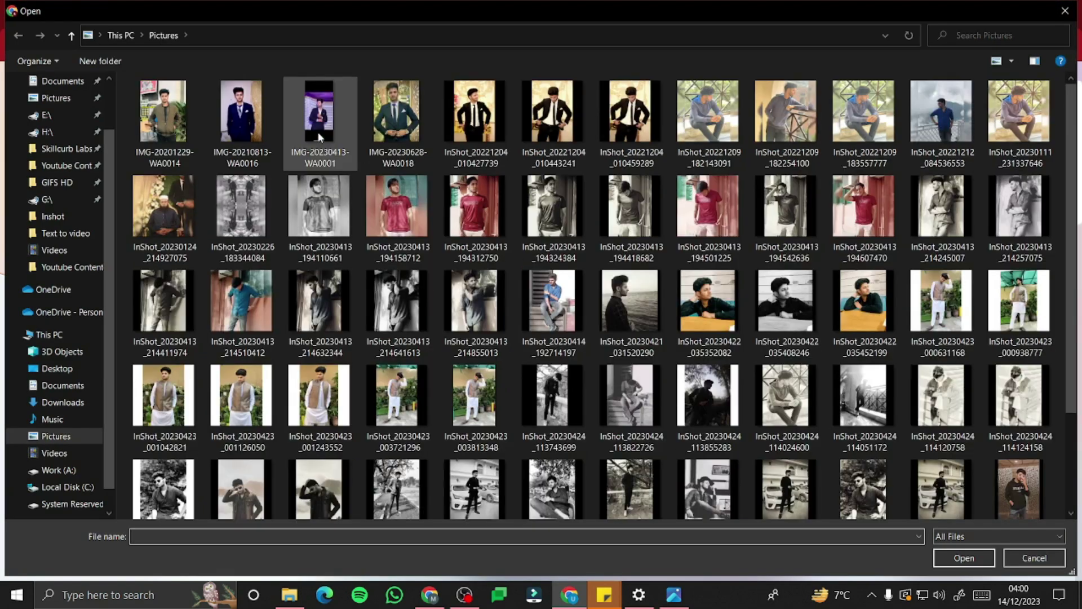
pyautogui.doubleClick(157, 125)
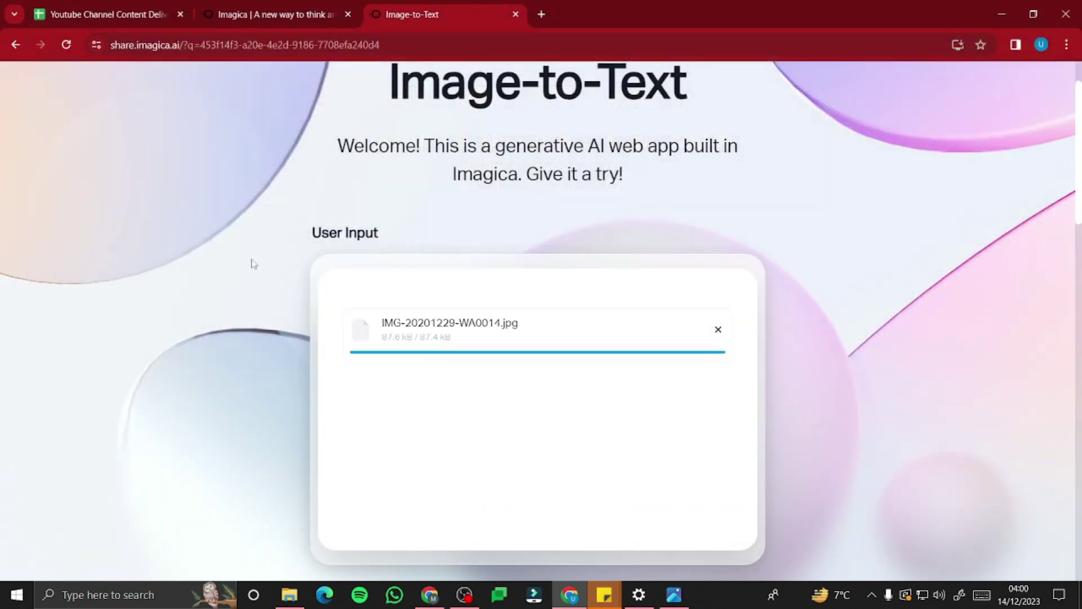
# Look at IMG-20201229-WA0014.jpg in the image viewer, dismissing the OneDrive sign-in offer, and submit the uploaded photo in the app.
pyautogui.click(659, 316)
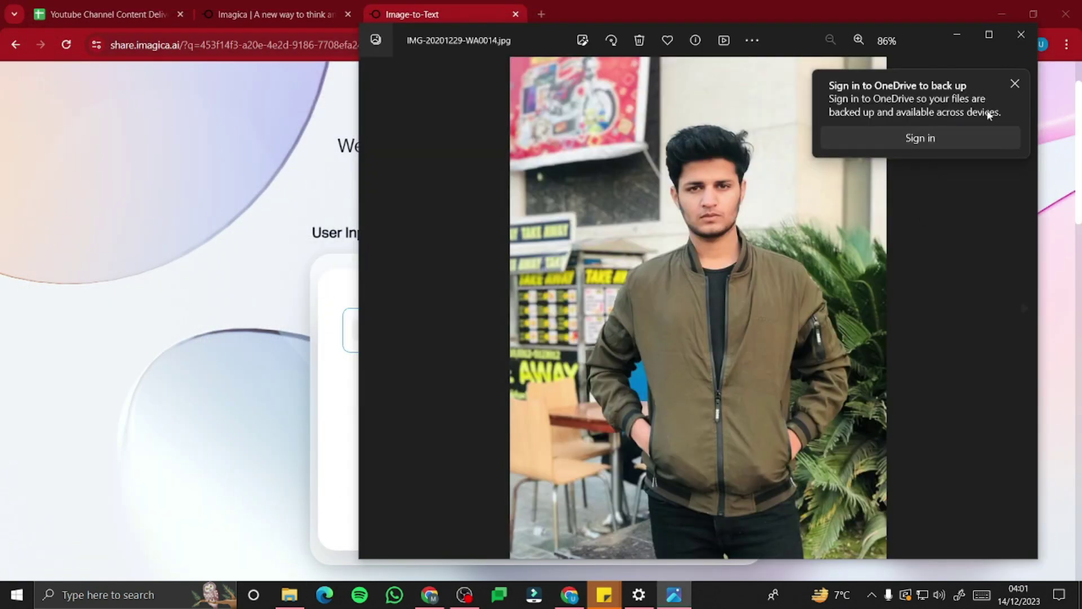
pyautogui.click(1014, 84)
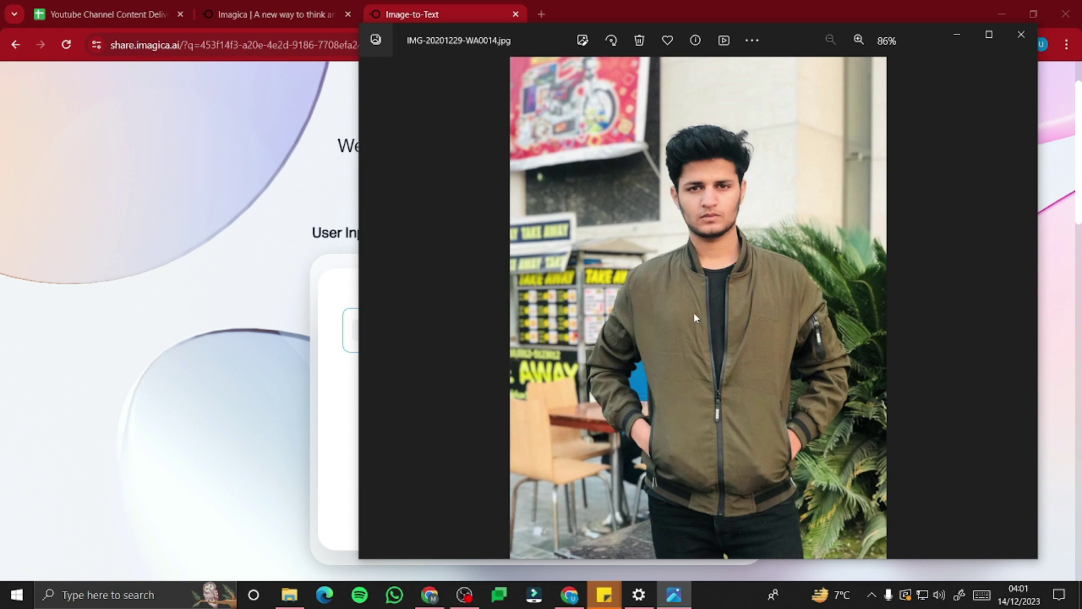
pyautogui.click(952, 38)
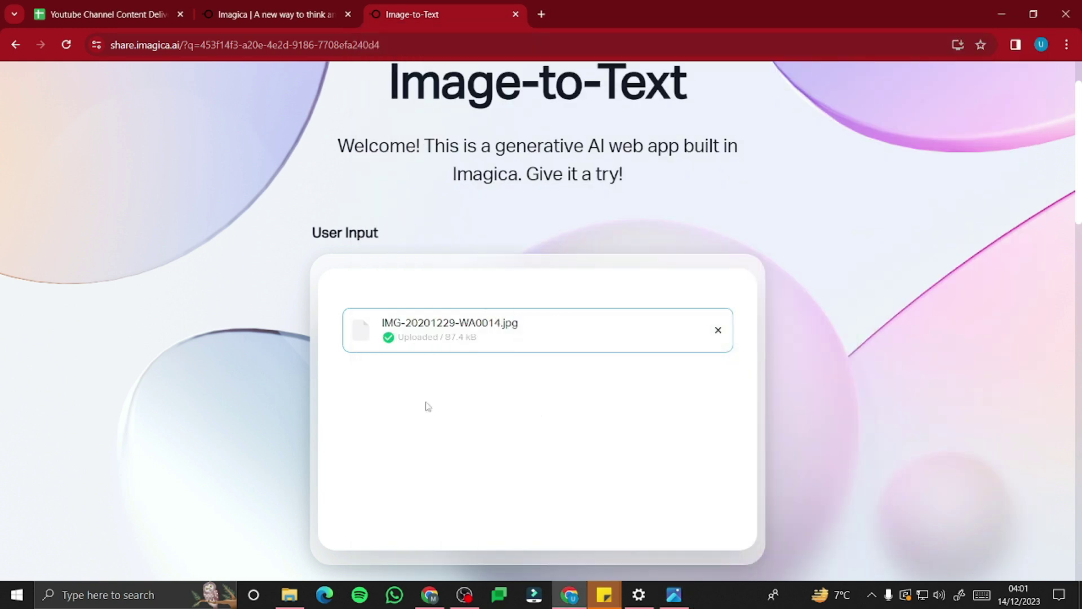
pyautogui.scroll(-5, 524, 429)
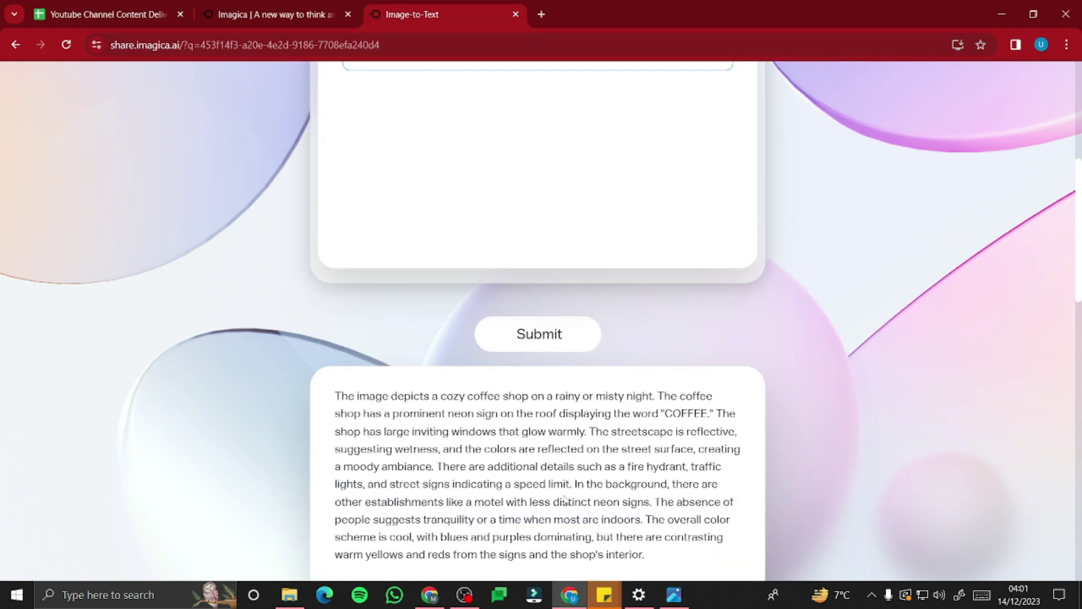
pyautogui.click(557, 353)
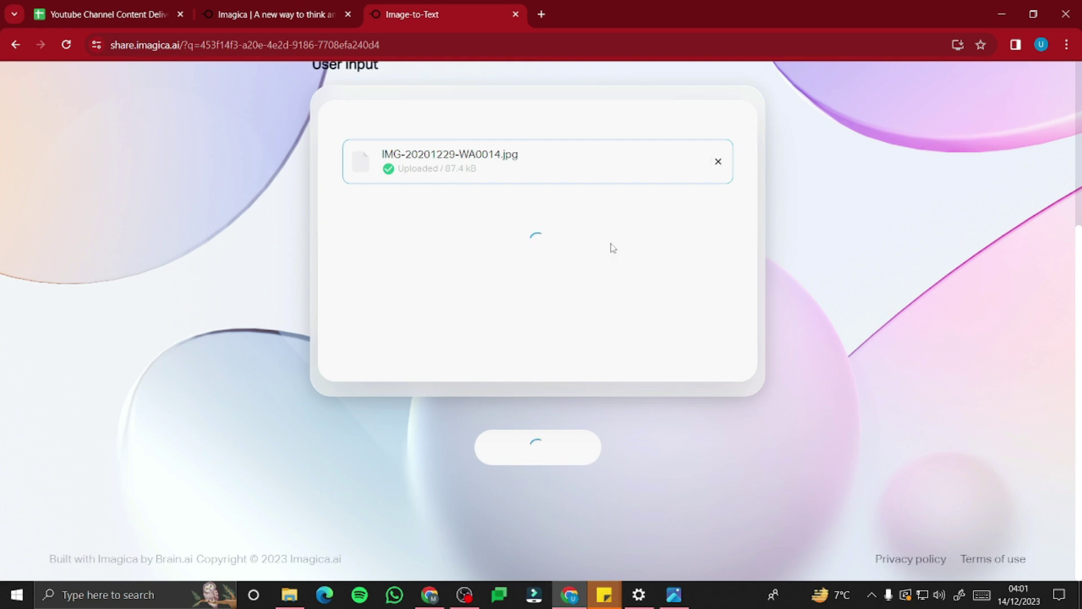
# Compare the generated description of the new photo with the original picture in the image viewer.
pyautogui.hotkey('alt', 'Tab')
pyautogui.scroll(-5, 728, 280)
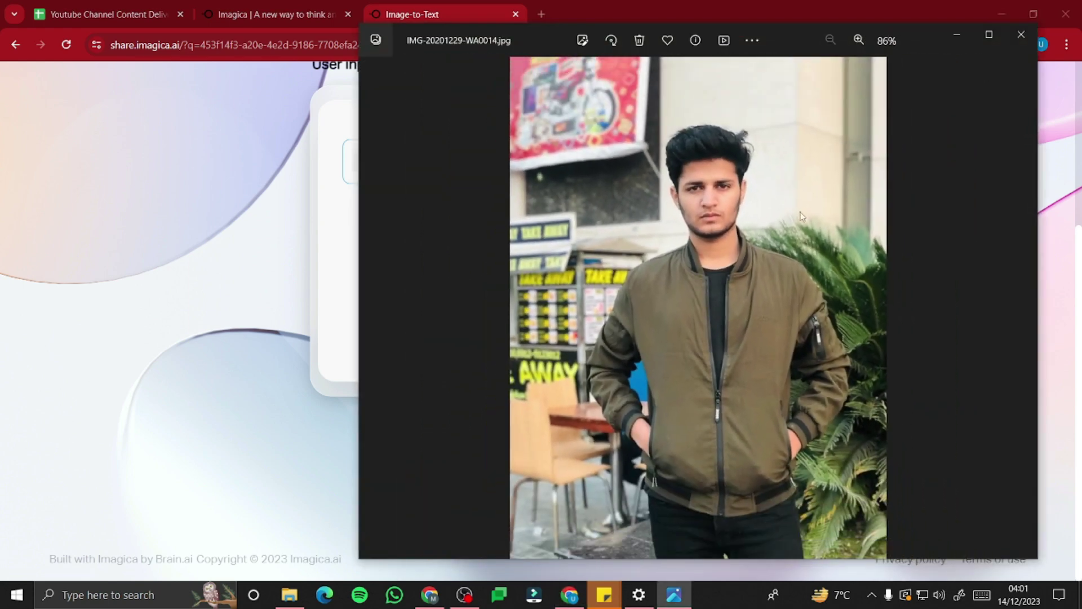
pyautogui.hotkey('alt', 'Tab')
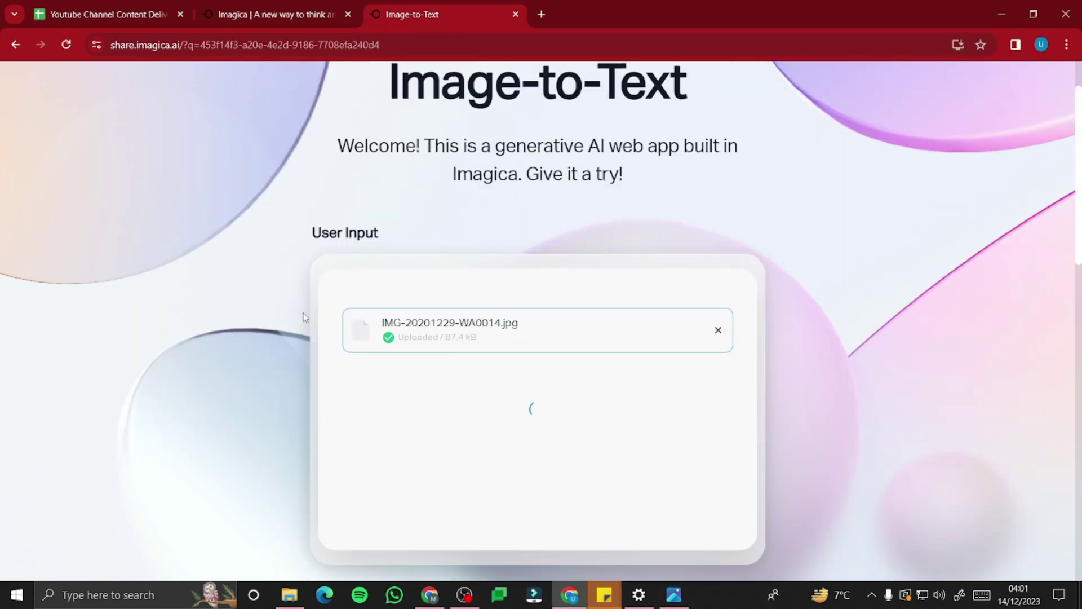
pyautogui.scroll(-7, 295, 299)
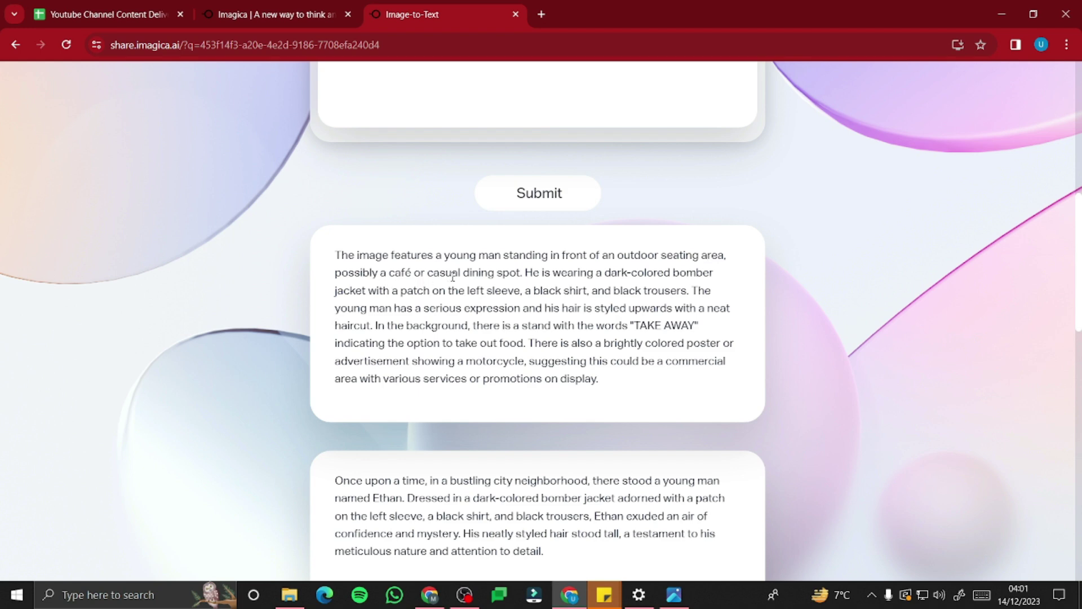
pyautogui.hotkey('alt', 'Tab')
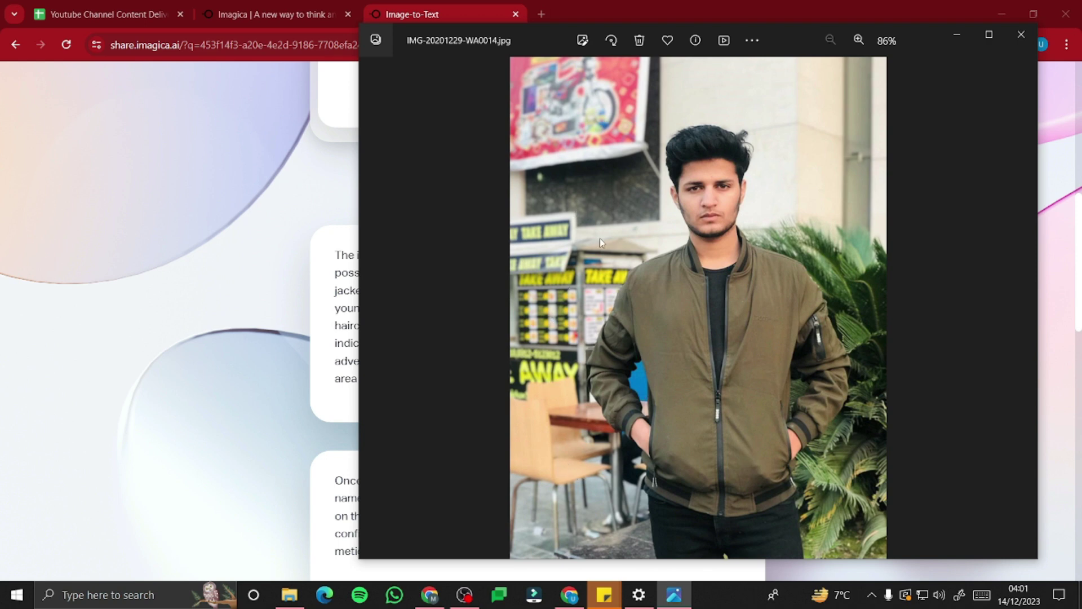
pyautogui.hotkey('alt', 'Tab')
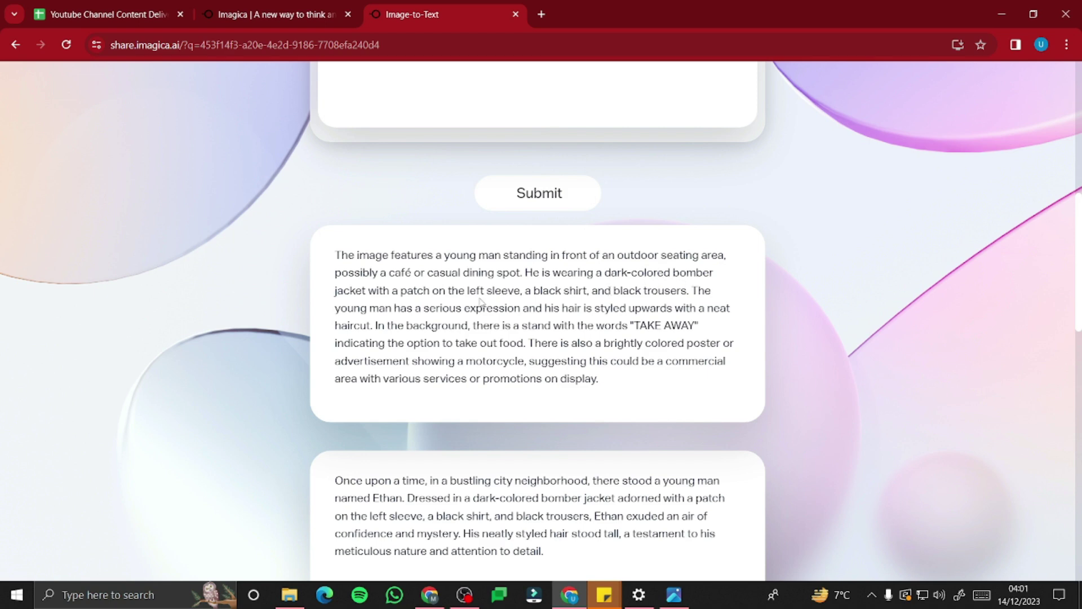
# Check the description's clothing, take-away stand and motorcycle poster details against the photo IMG-20201229-WA0014.jpg.
pyautogui.hotkey('alt', 'Tab')
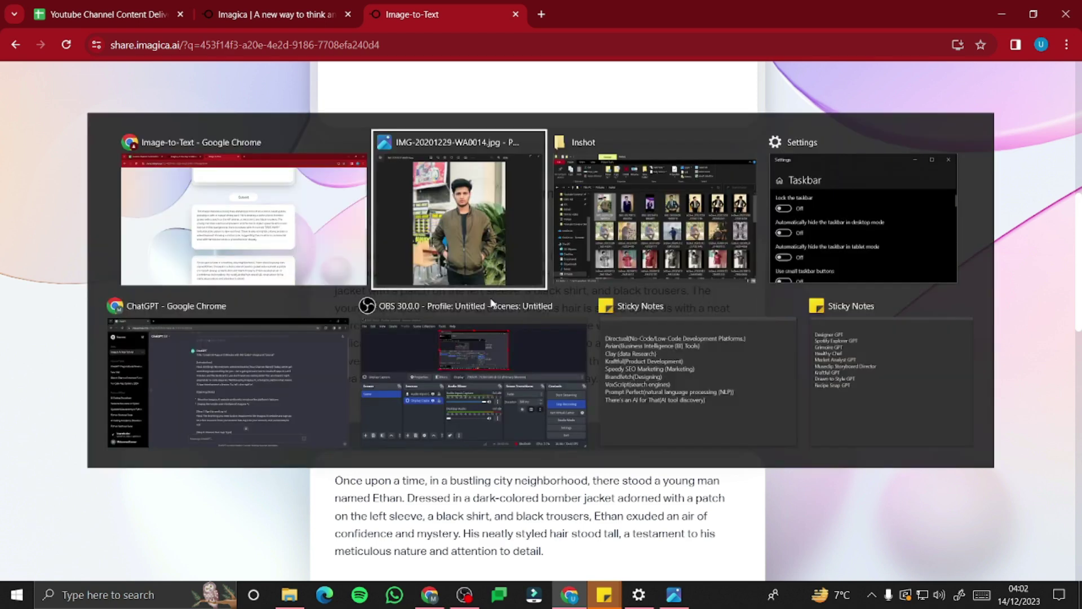
pyautogui.hotkey('alt', 'Tab')
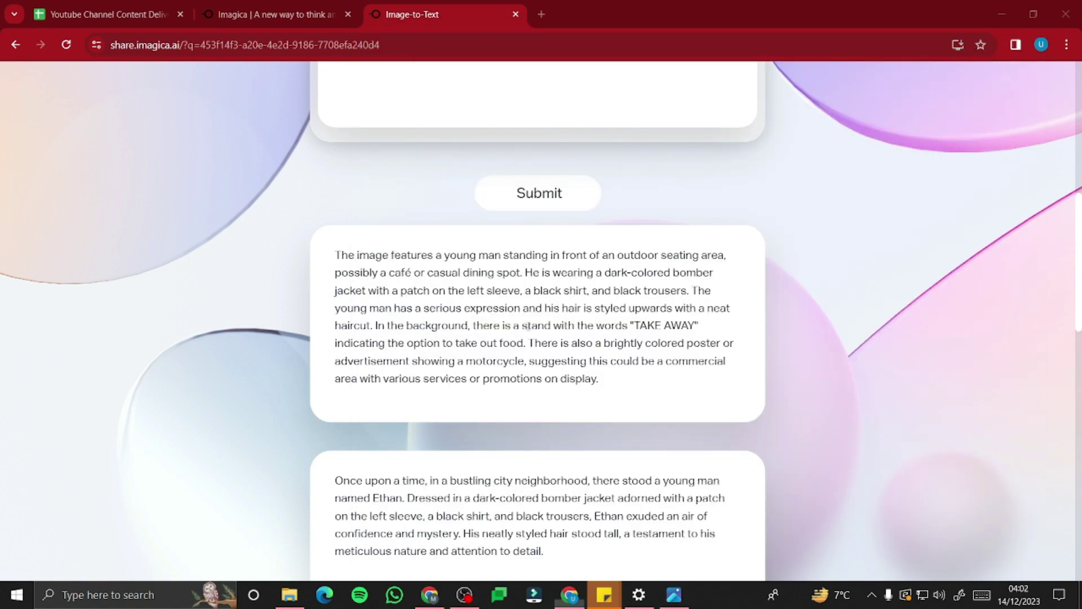
pyautogui.hotkey('alt', 'Tab')
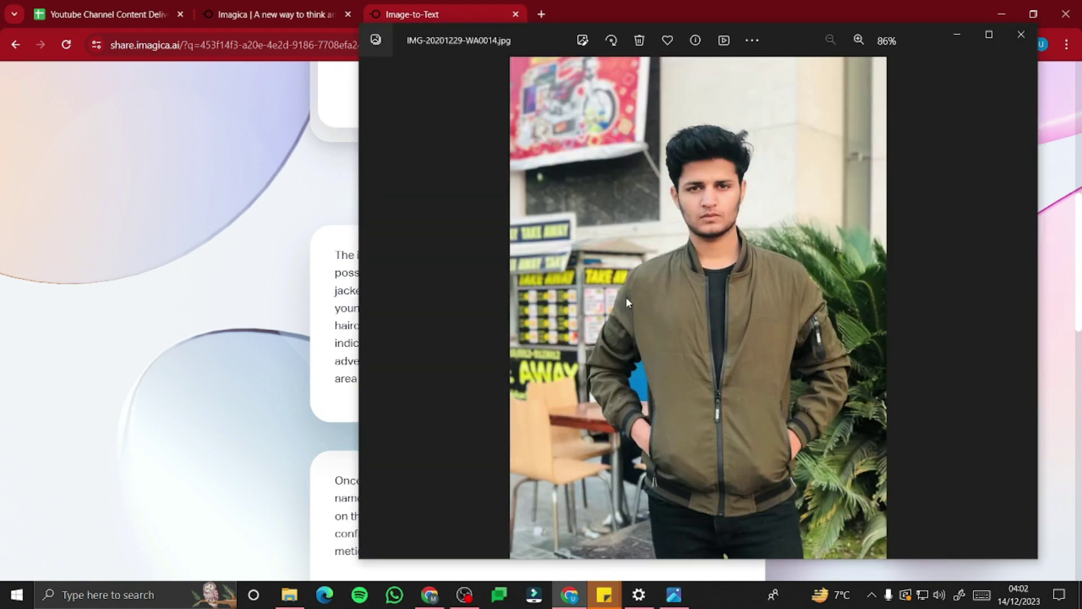
pyautogui.hotkey('alt', 'Tab')
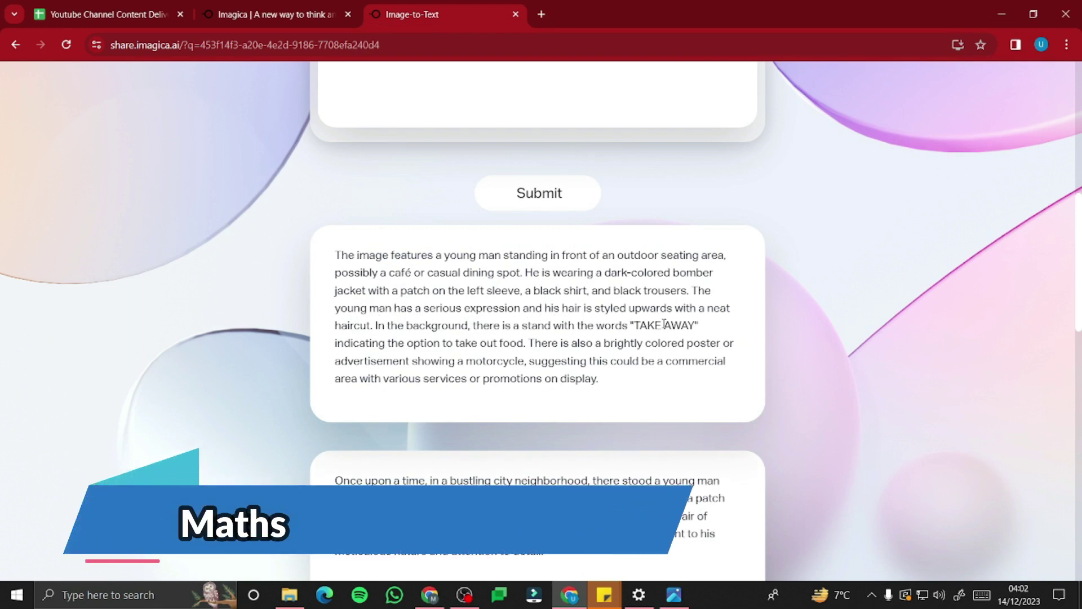
pyautogui.hotkey('alt', 'Tab')
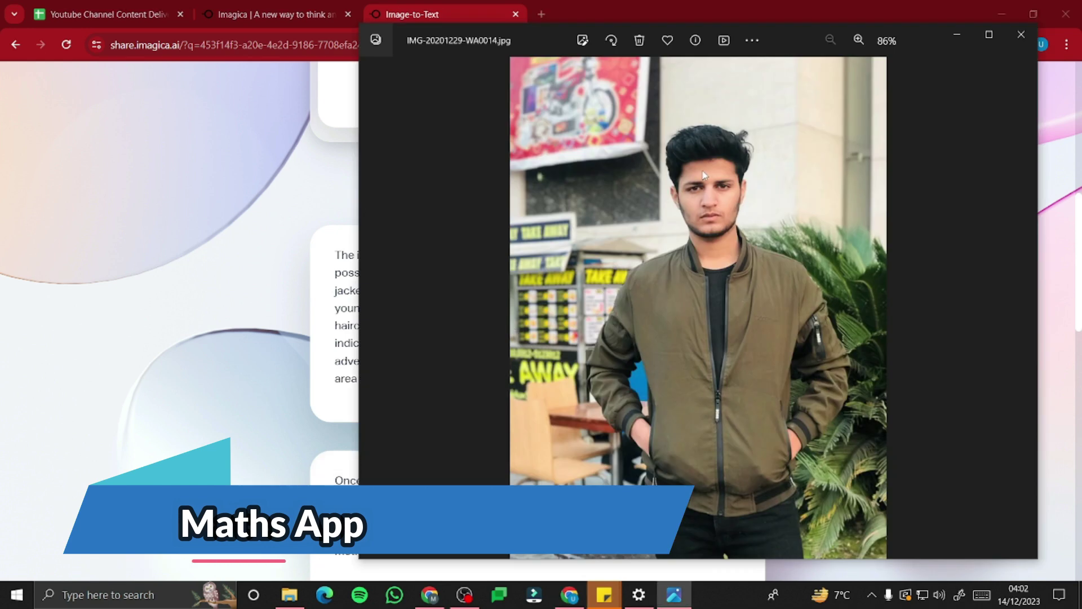
pyautogui.hotkey('alt', 'Tab')
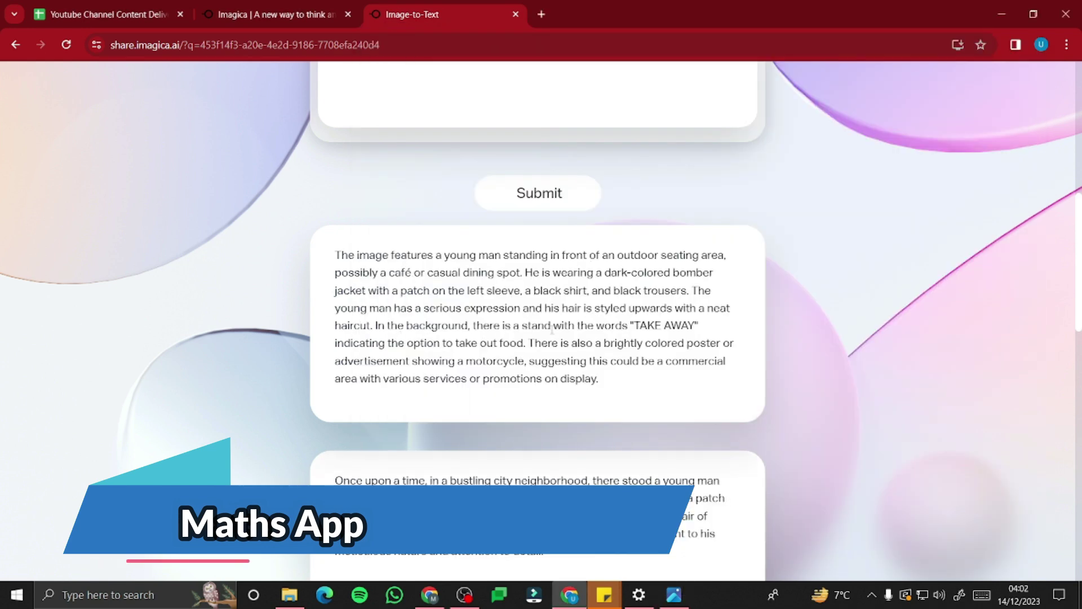
pyautogui.hotkey('alt', 'Tab')
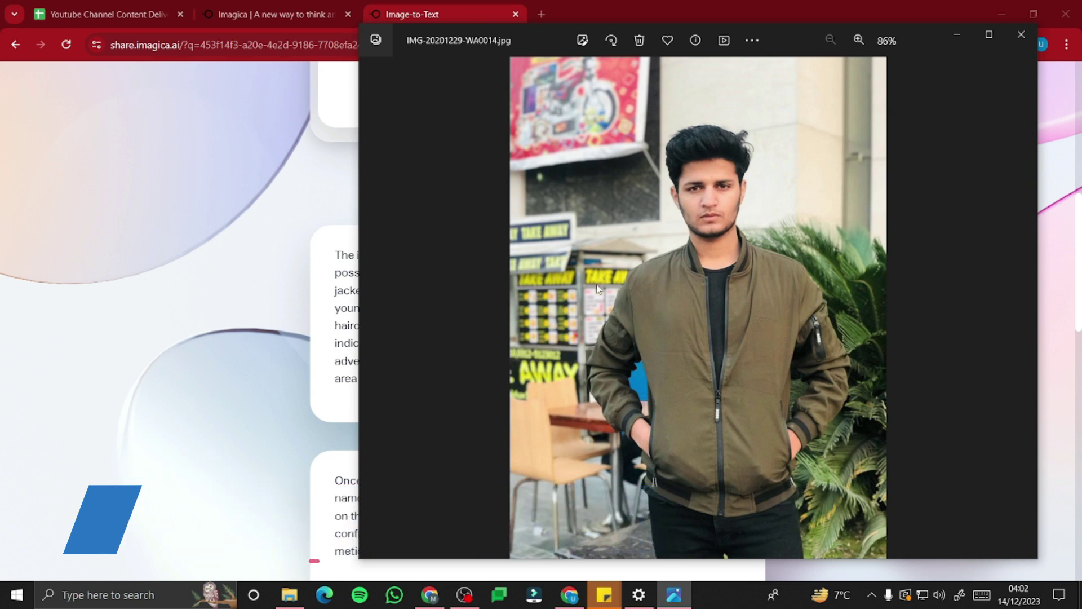
pyautogui.click(309, 339)
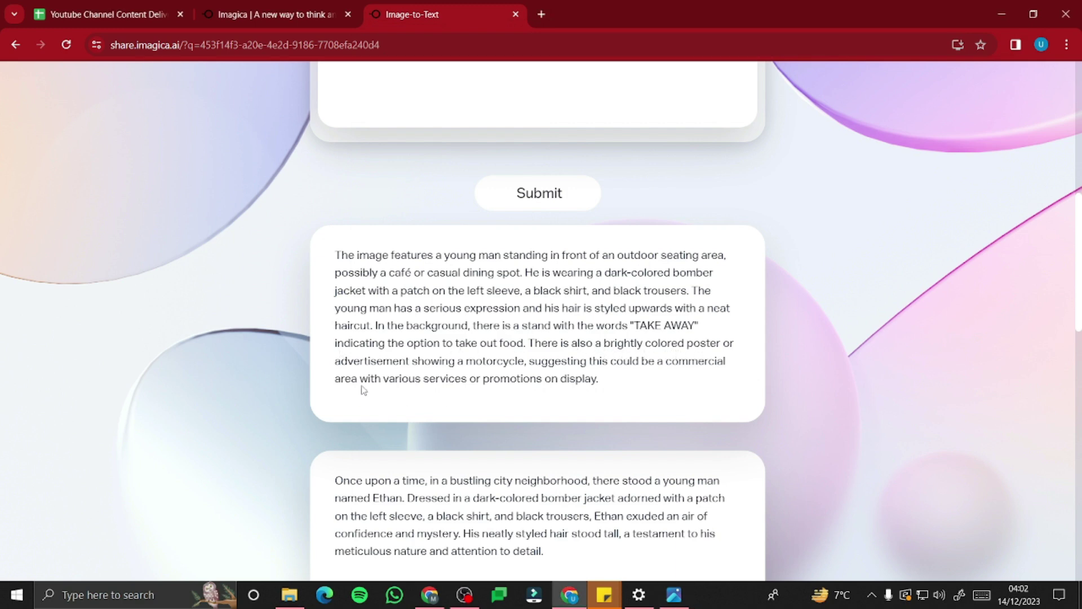
pyautogui.hotkey('alt', 'Tab')
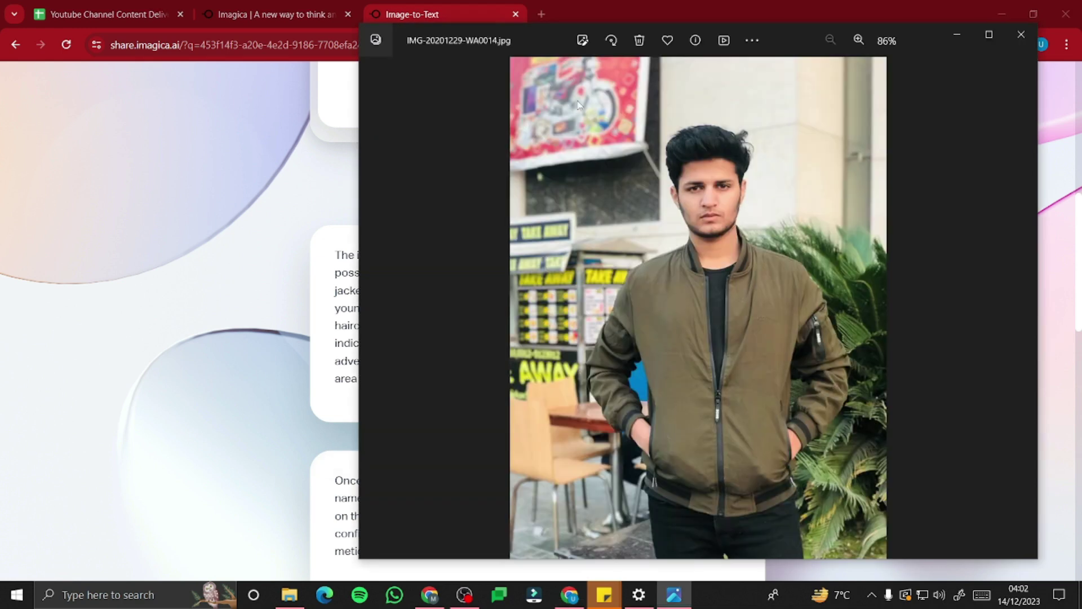
pyautogui.hotkey('alt', 'Tab')
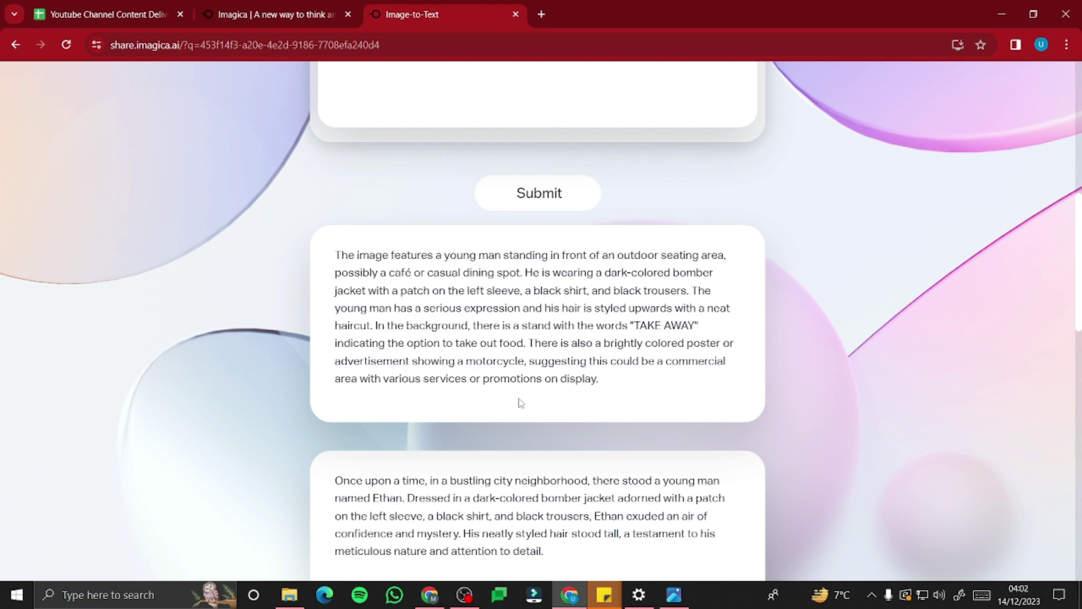
# Read through the short story generated from the young man's photo, highlighting its opening paragraphs and comparing them with the original image.
pyautogui.scroll(-5, 451, 372)
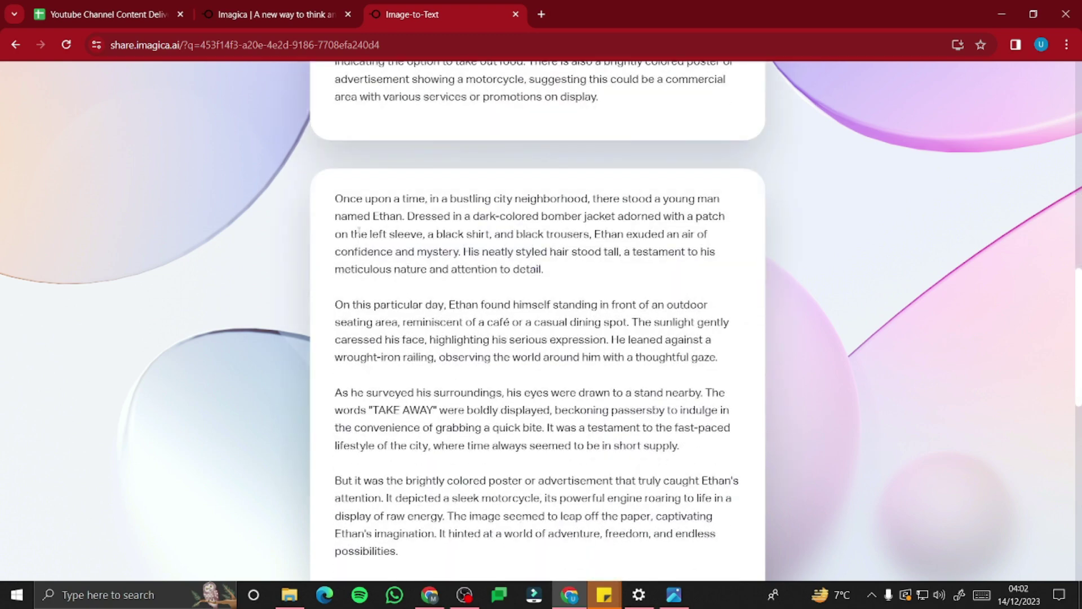
pyautogui.moveTo(337, 198); pyautogui.dragTo(635, 547)
pyautogui.scroll(-4, 487, 373)
pyautogui.hotkey('alt', 'Tab')
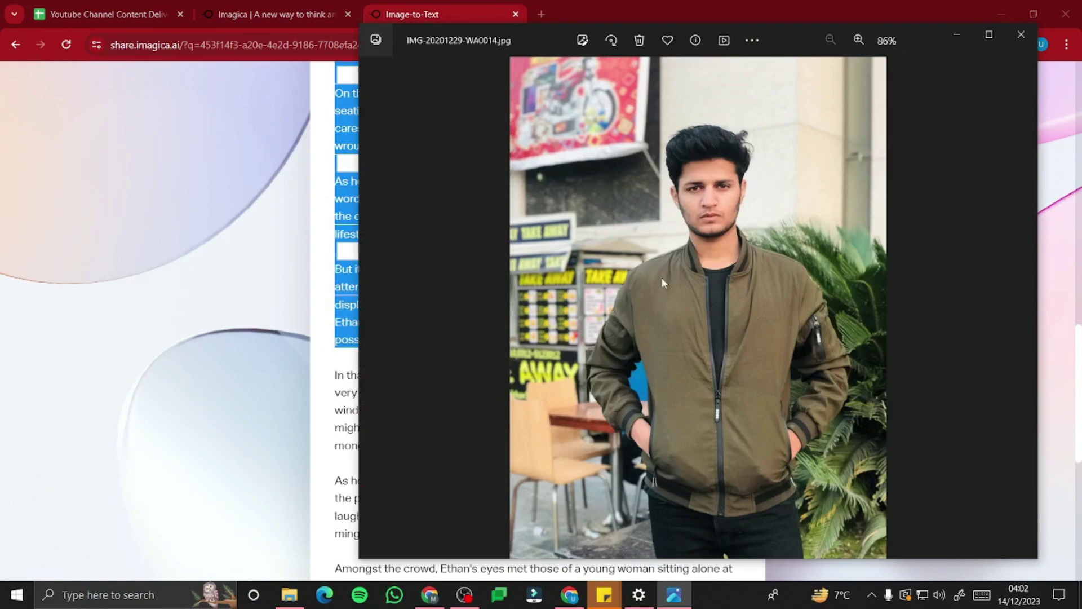
pyautogui.hotkey('alt', 'Tab')
pyautogui.scroll(6, 493, 253)
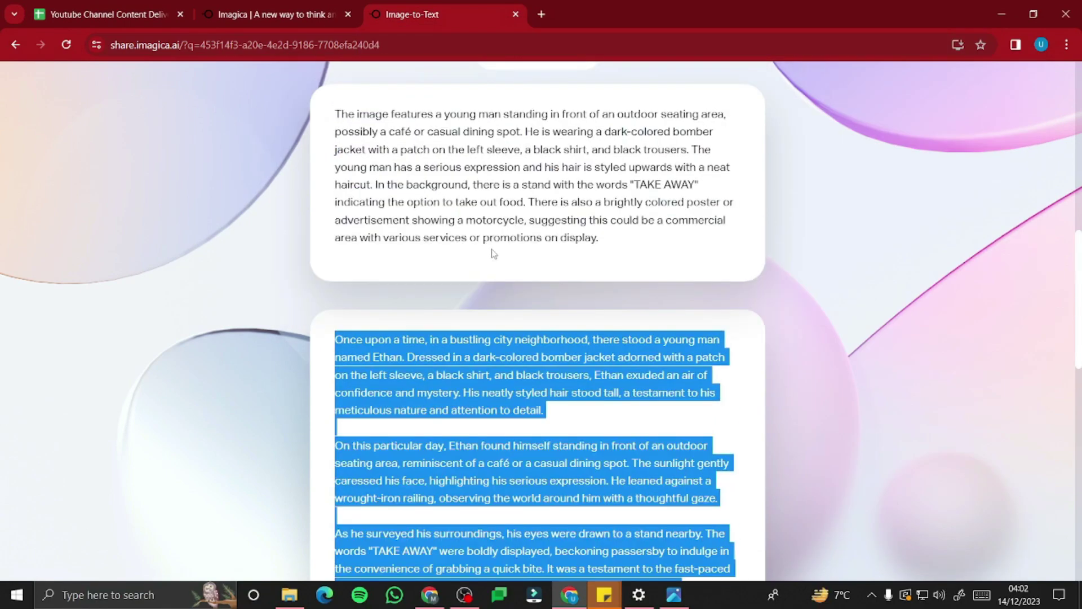
pyautogui.hotkey('alt', 'Tab')
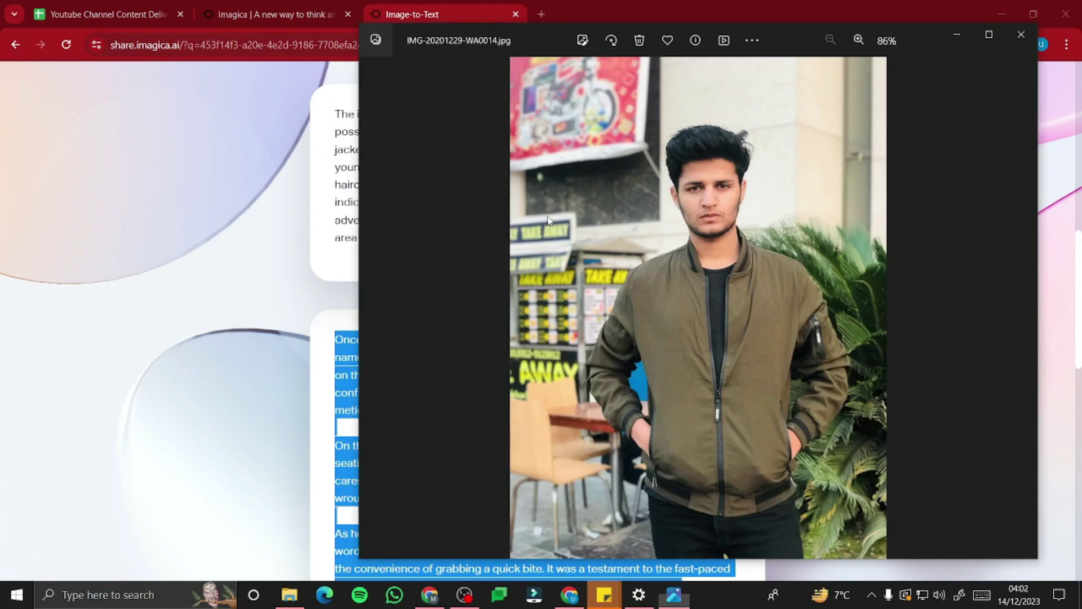
pyautogui.hotkey('alt', 'Tab')
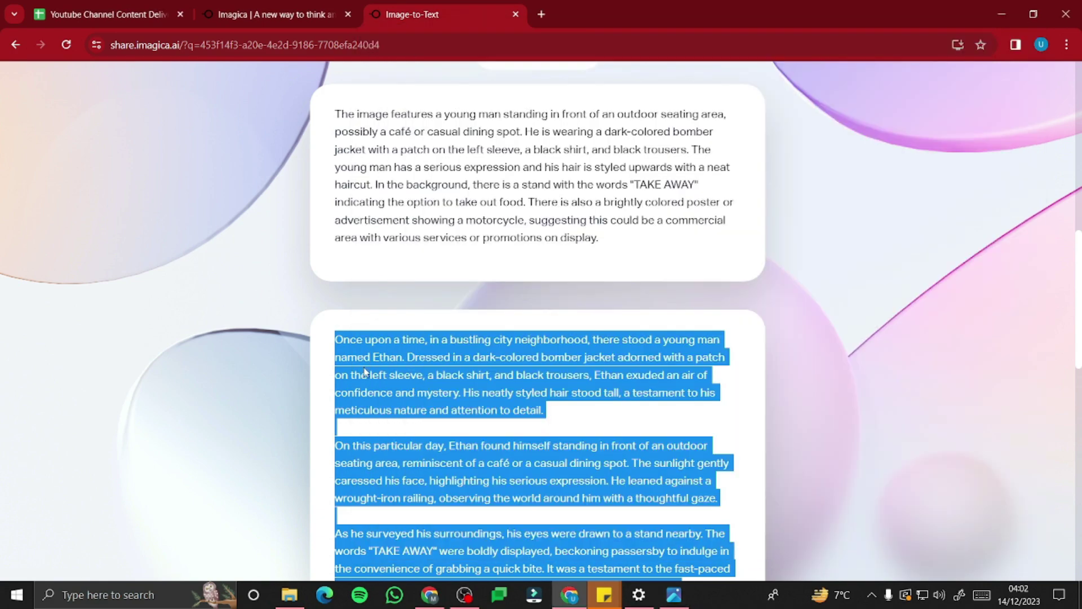
pyautogui.scroll(-4, 424, 346)
pyautogui.scroll(-9, 410, 317)
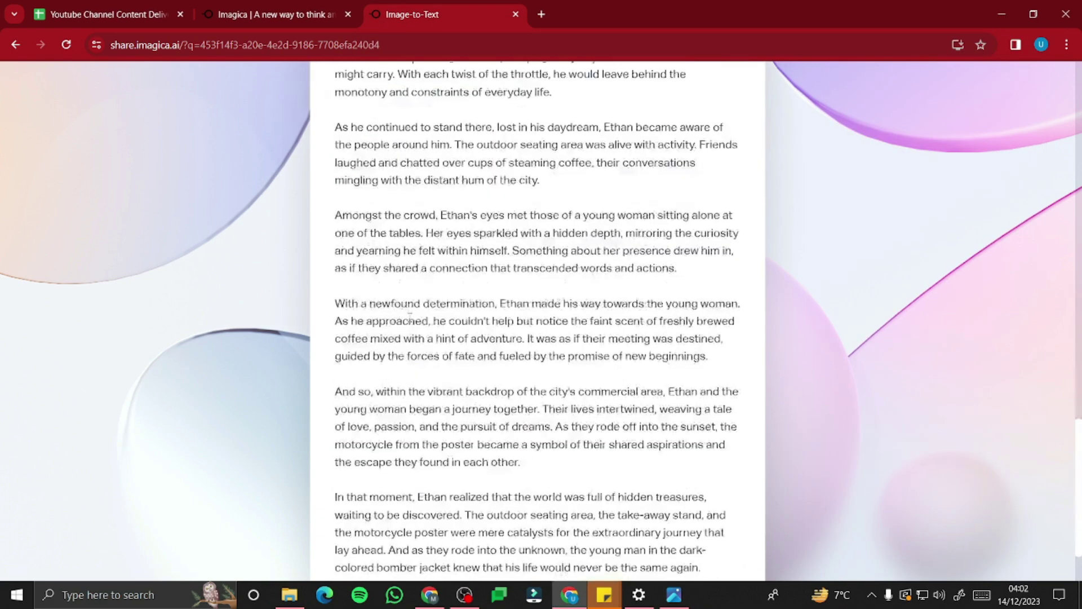
pyautogui.scroll(20, 553, 251)
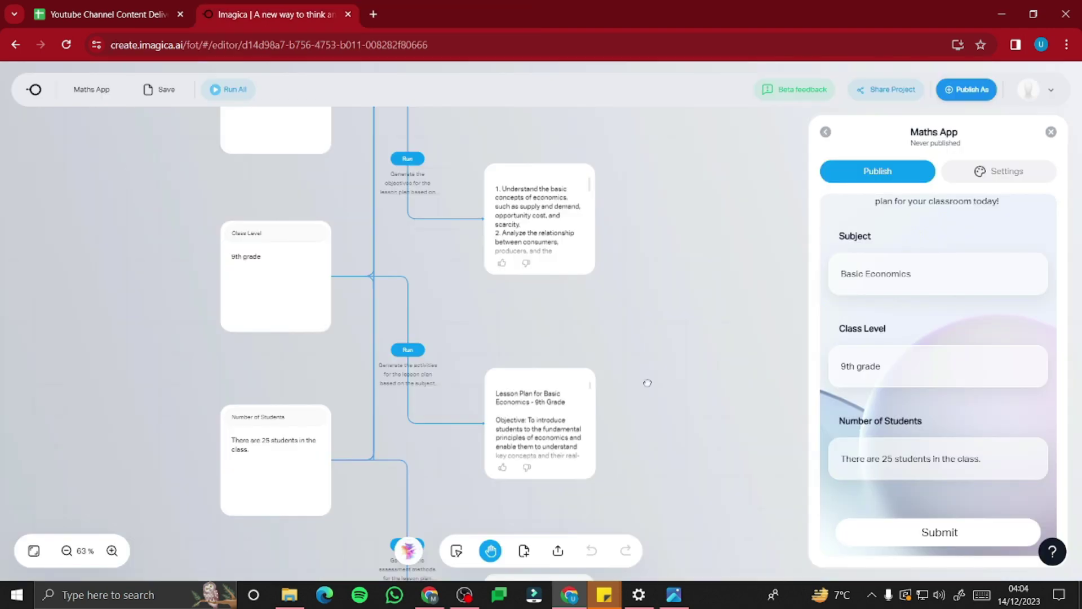
# Examine the Subject, Class Level and Number of Students blocks of the Maths App project and review its app preview down to the end.
pyautogui.moveTo(647, 382); pyautogui.dragTo(680, 422)
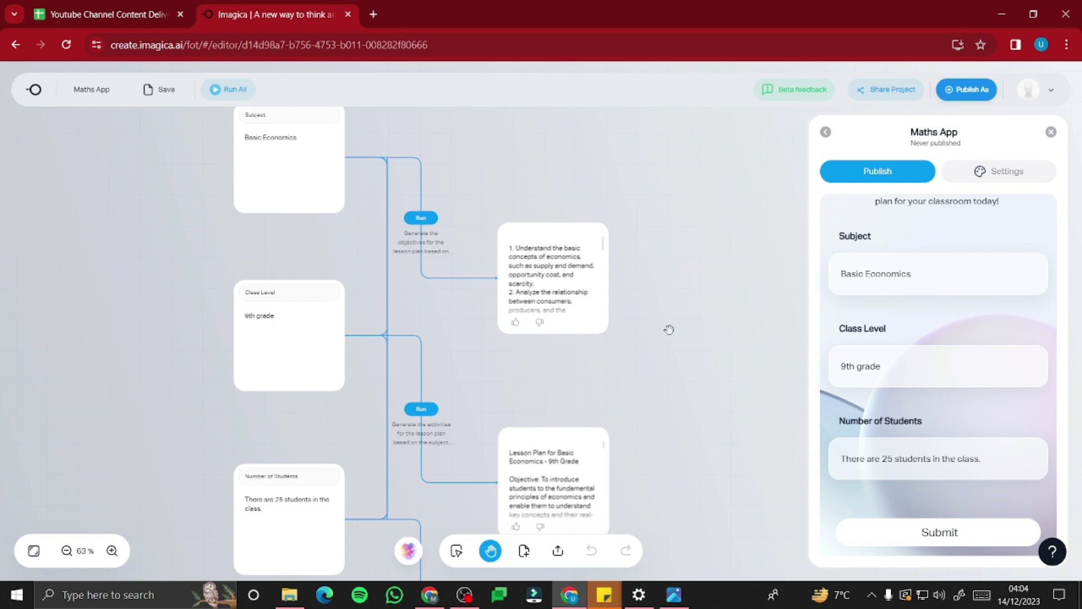
pyautogui.click(285, 177)
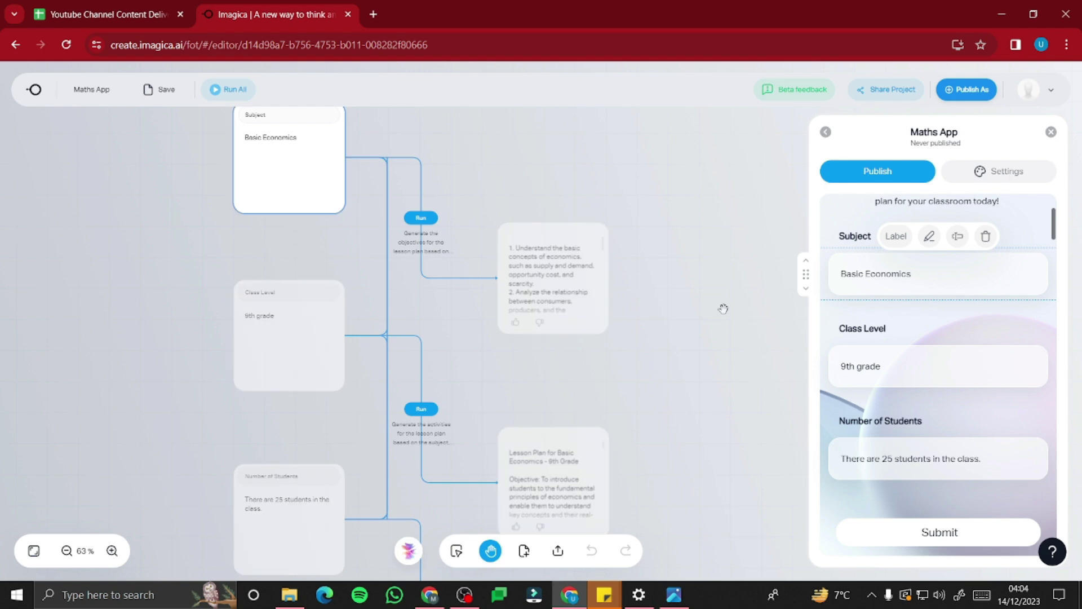
pyautogui.click(351, 258)
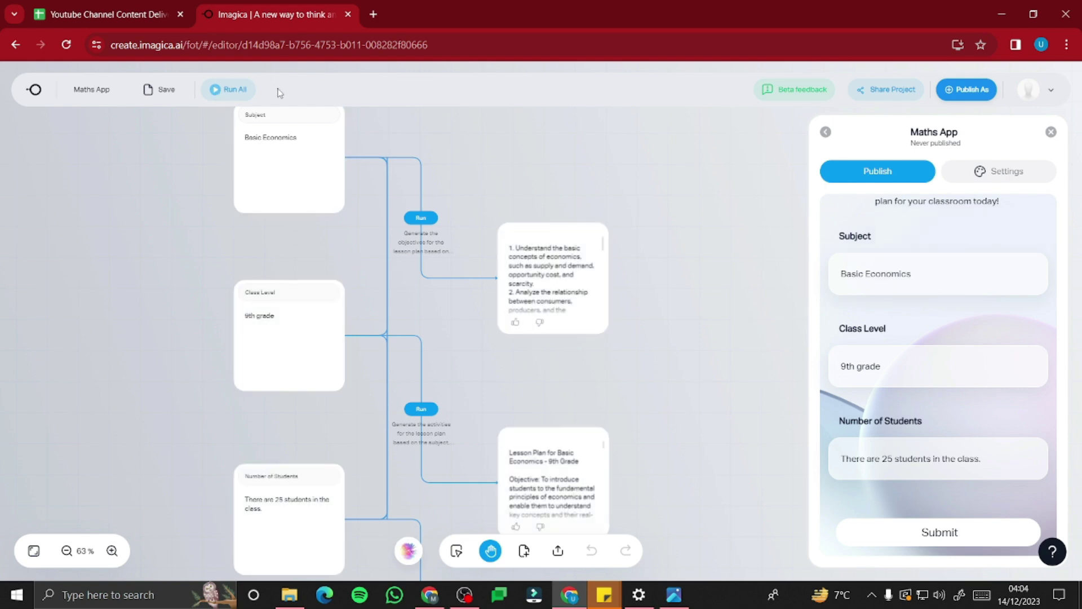
pyautogui.moveTo(265, 314)
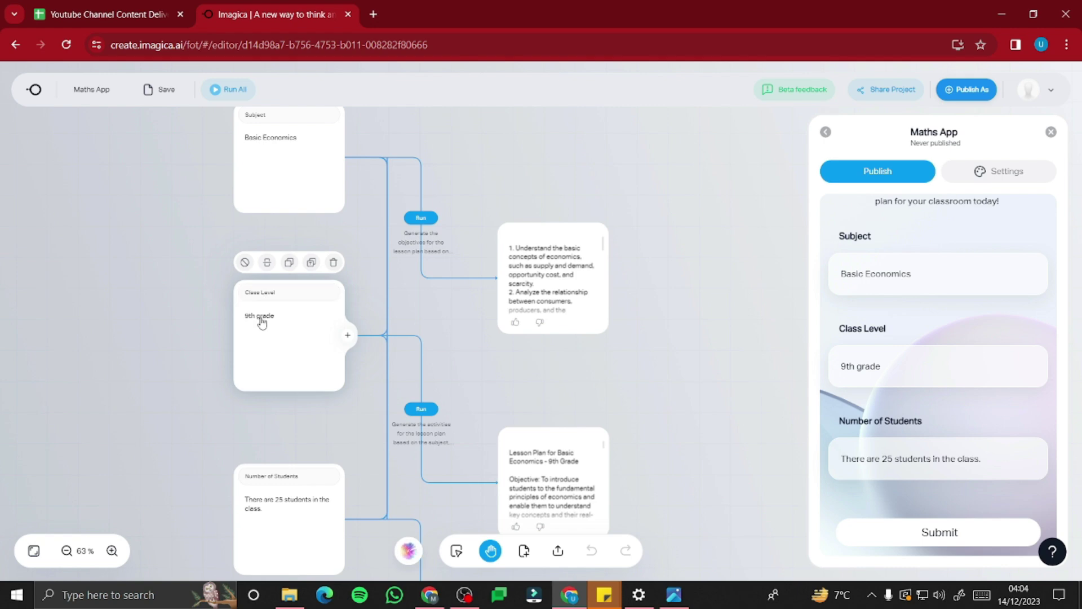
pyautogui.moveTo(275, 505)
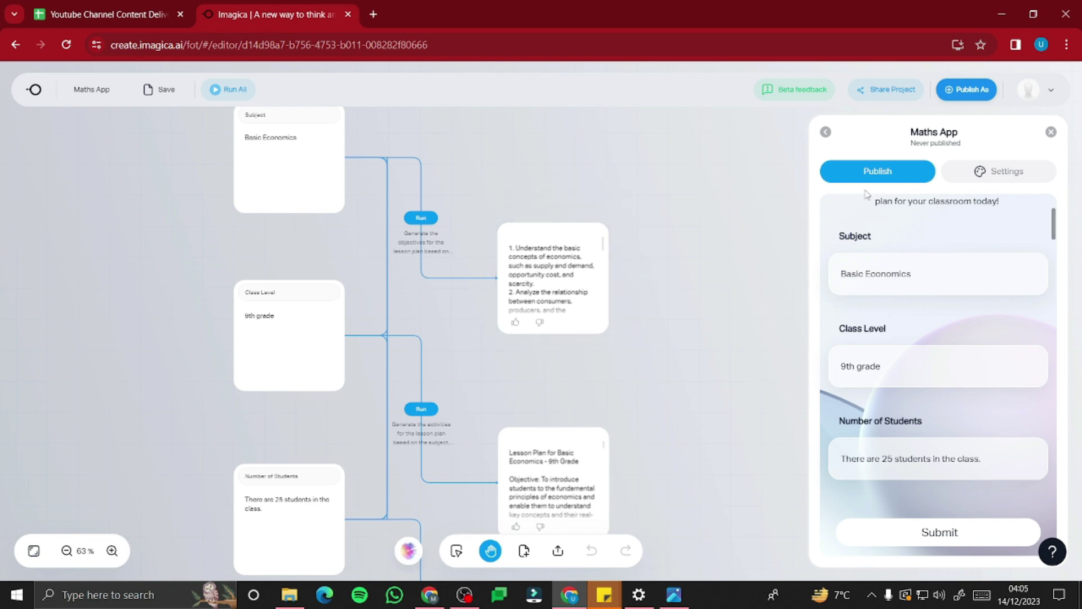
pyautogui.scroll(-20, 966, 410)
pyautogui.scroll(-5, 966, 410)
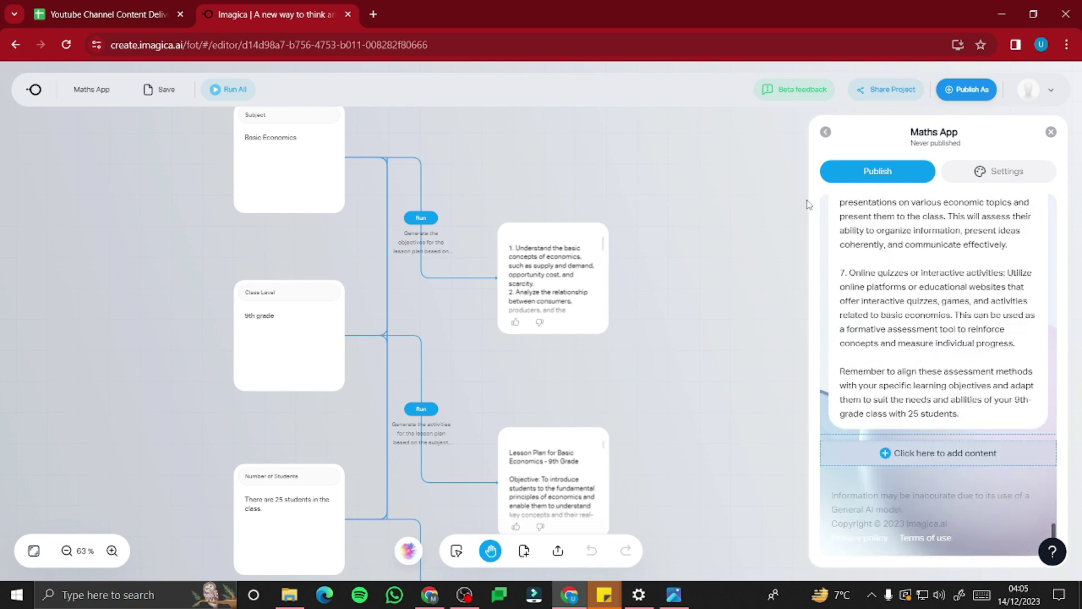
# Publish the Maths App and open its copied share link in a new browser tab.
pyautogui.click(873, 172)
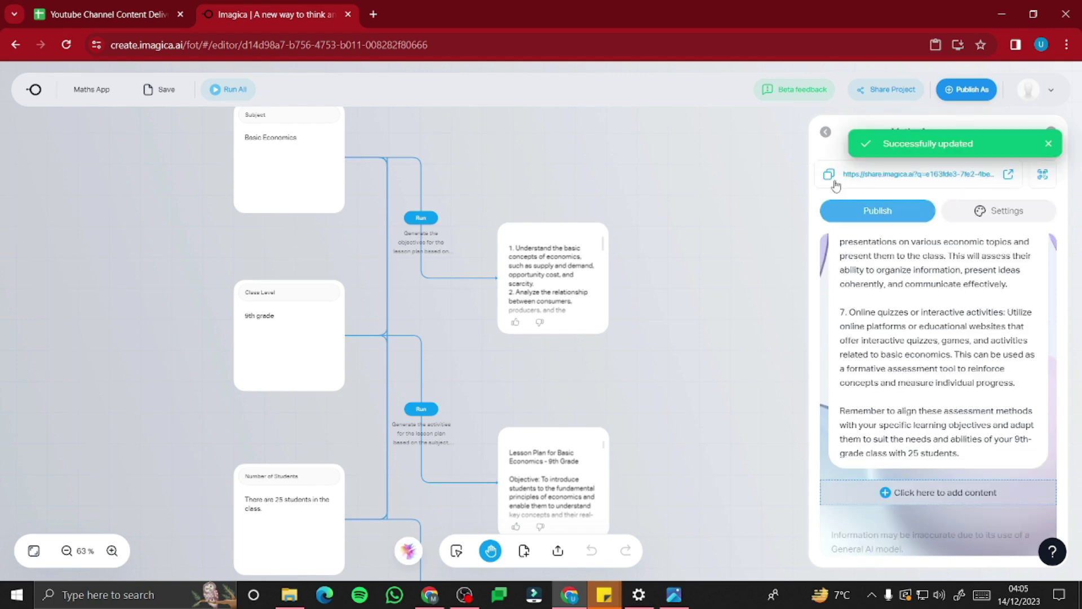
pyautogui.click(832, 177)
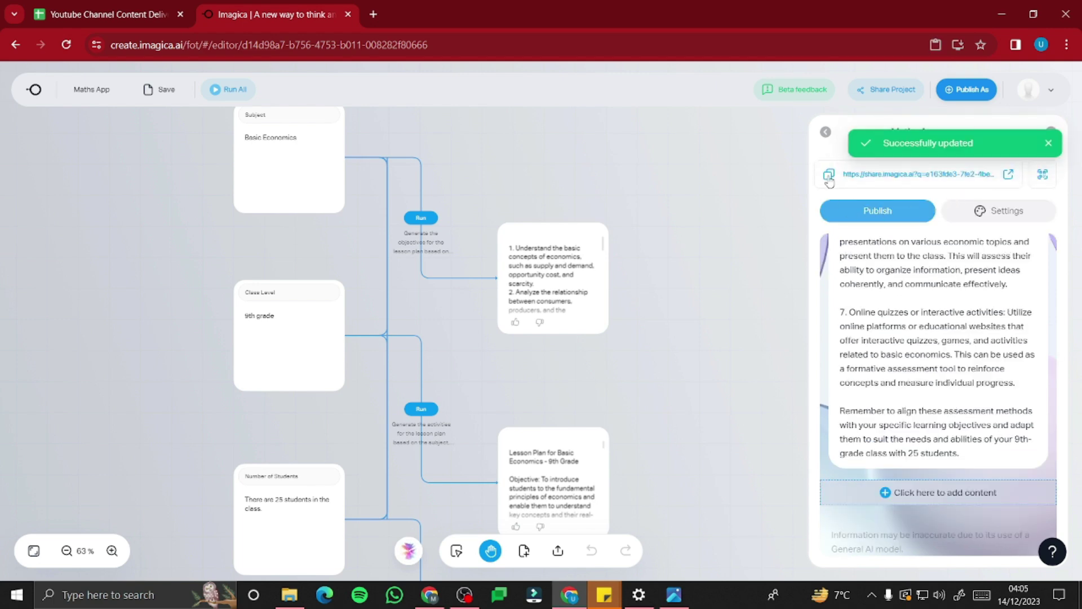
pyautogui.click(373, 13)
pyautogui.hotkey('ctrl', 'v')
pyautogui.press('Return')
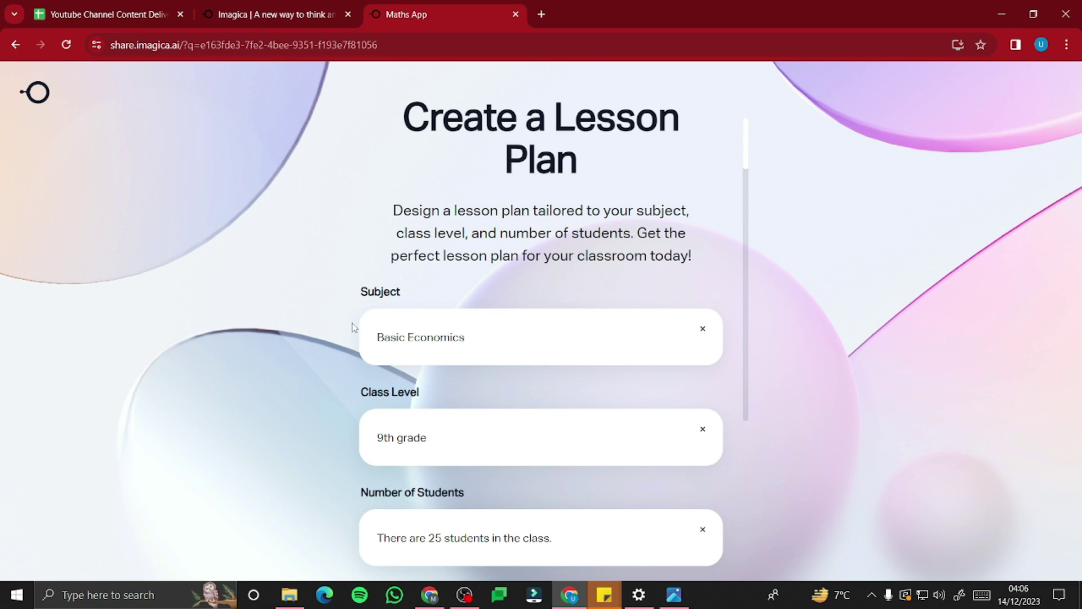
# Submit the published lesson plan form with Basic Economics, 9th grade and 25 students as the inputs.
pyautogui.scroll(-1, 395, 414)
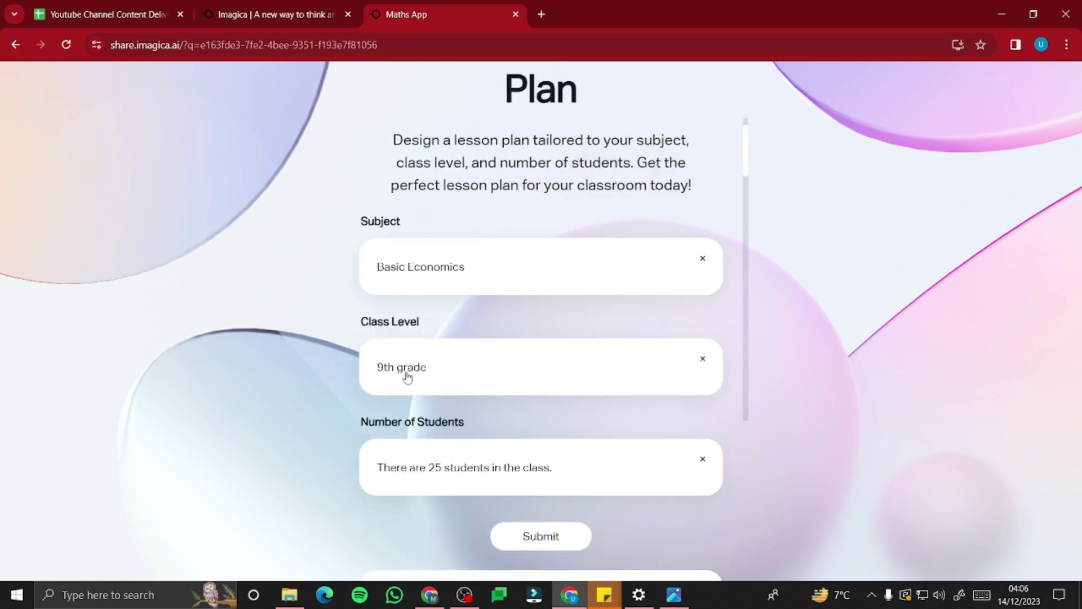
pyautogui.scroll(-3, 522, 483)
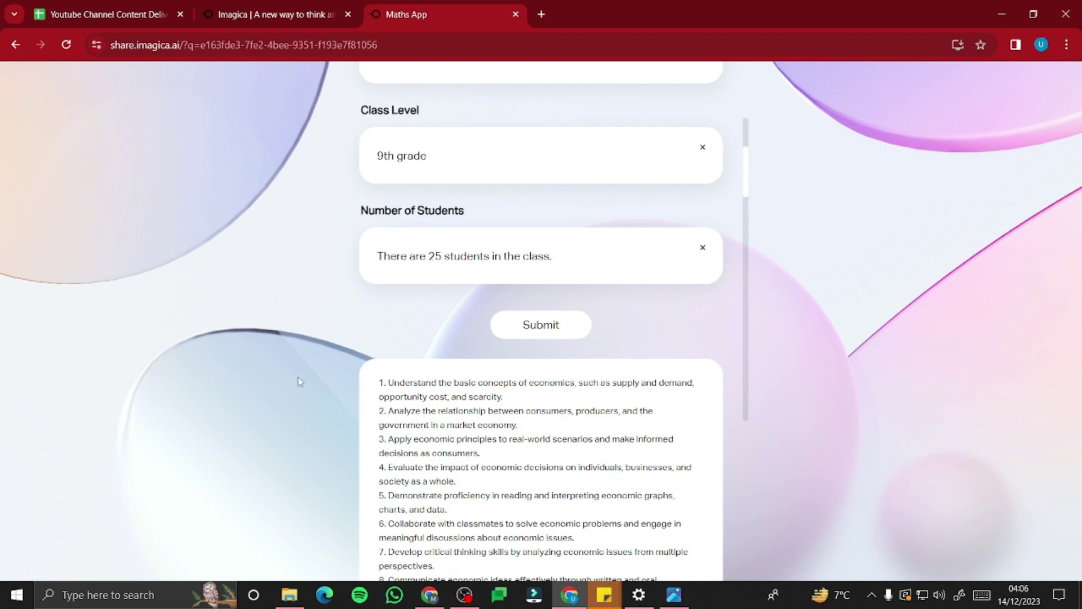
pyautogui.click(526, 331)
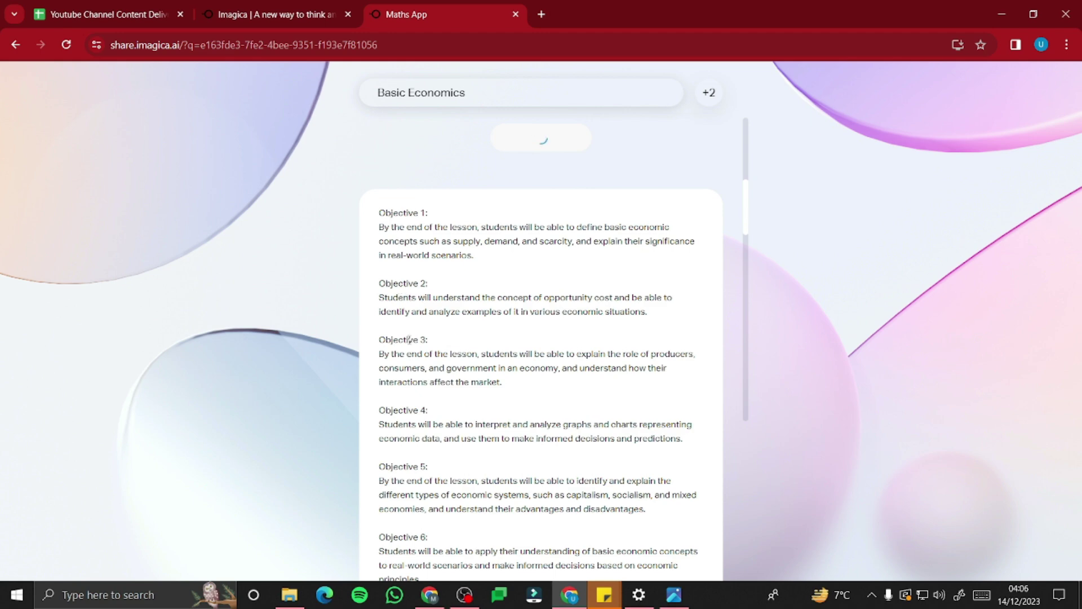
# Read through the generated objectives and Basic Economics lesson plan, highlighting the plan's title and its list of materials needed.
pyautogui.scroll(-7, 421, 316)
pyautogui.scroll(-3, 420, 358)
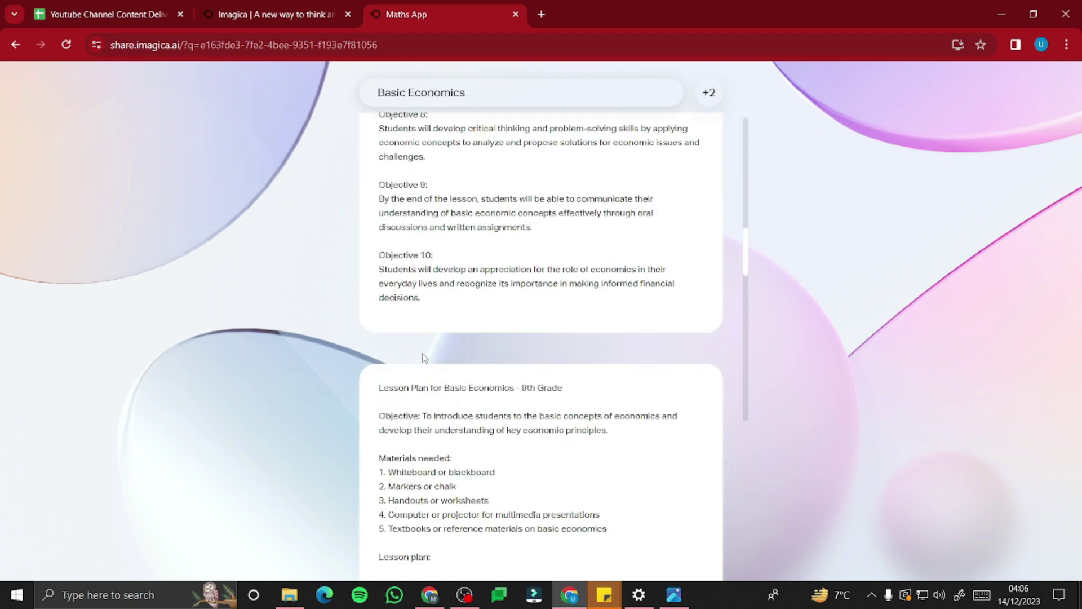
pyautogui.scroll(-10, 417, 321)
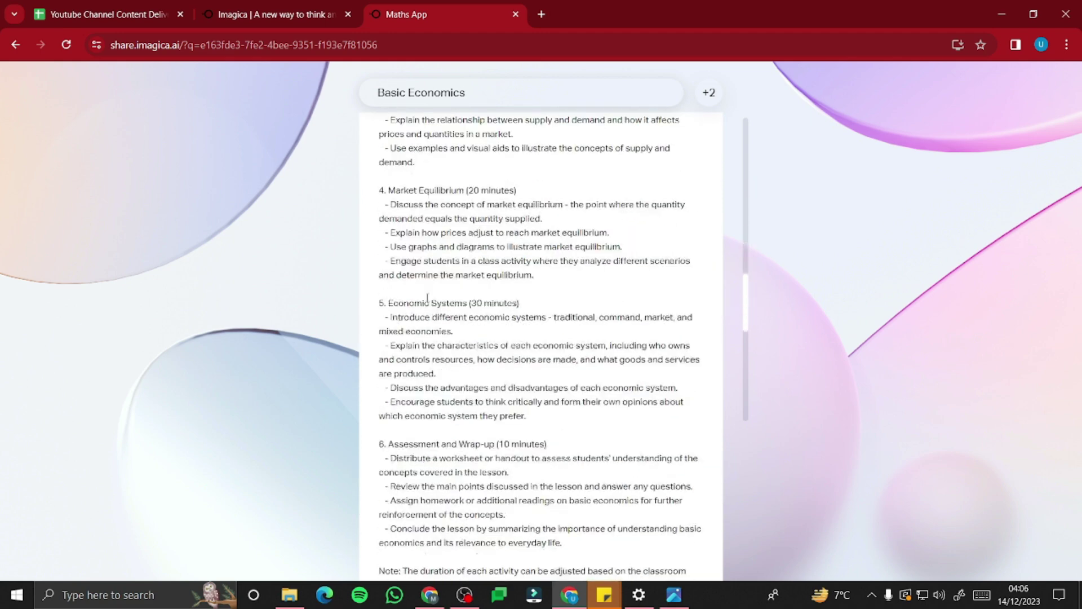
pyautogui.scroll(8, 422, 304)
pyautogui.scroll(6, 427, 299)
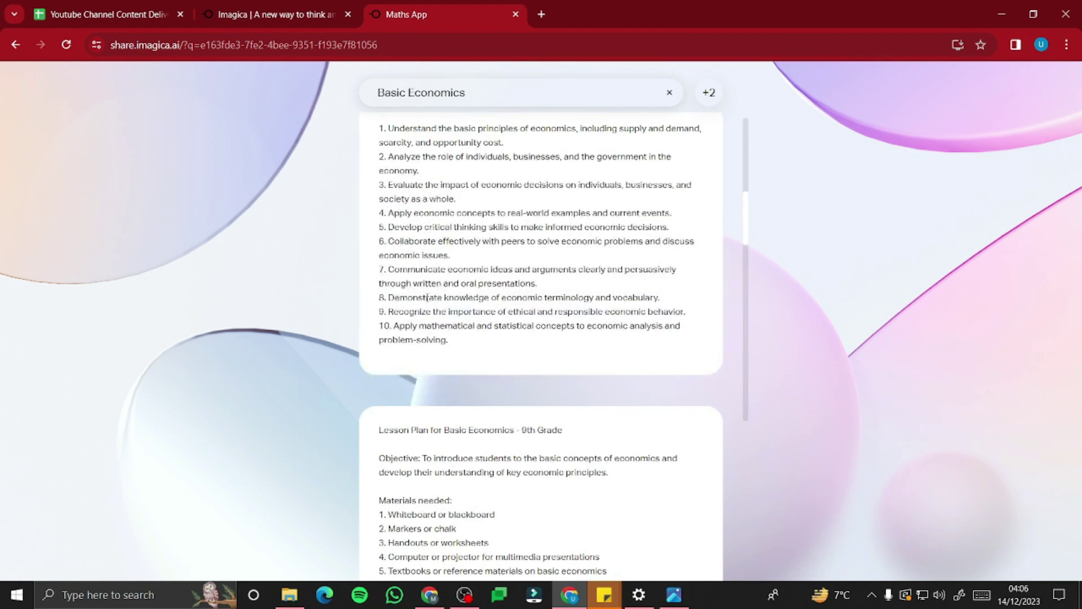
pyautogui.moveTo(384, 430); pyautogui.dragTo(569, 434)
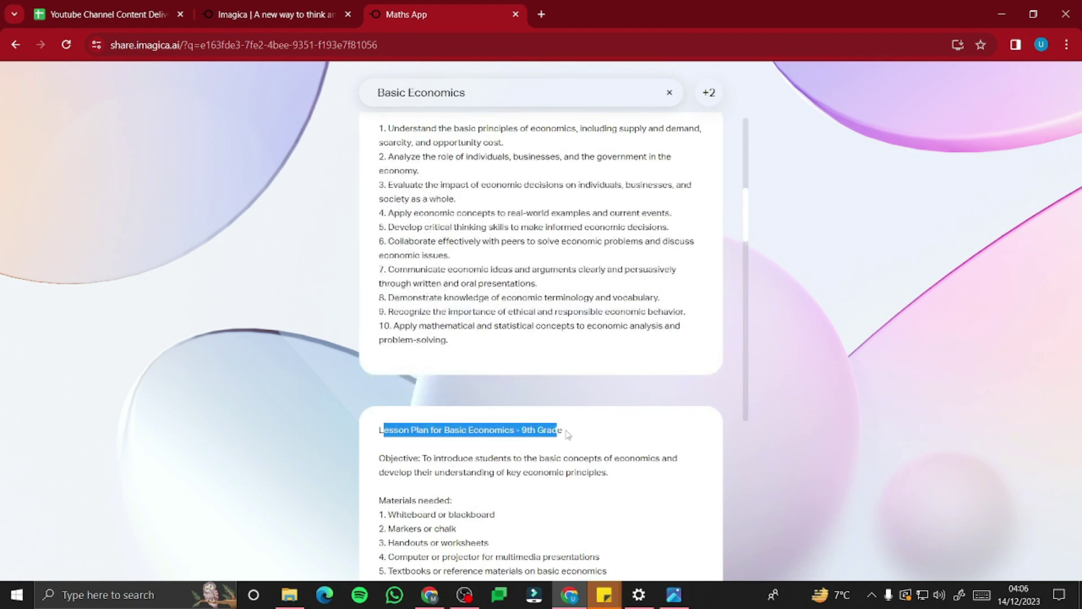
pyautogui.scroll(-1, 568, 434)
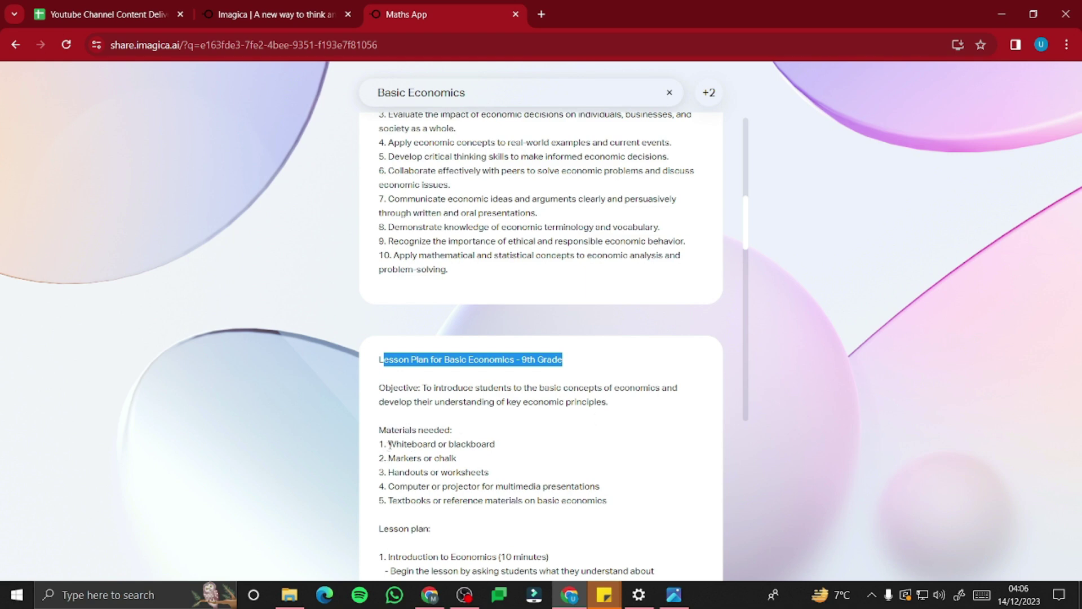
pyautogui.moveTo(389, 445); pyautogui.dragTo(571, 501)
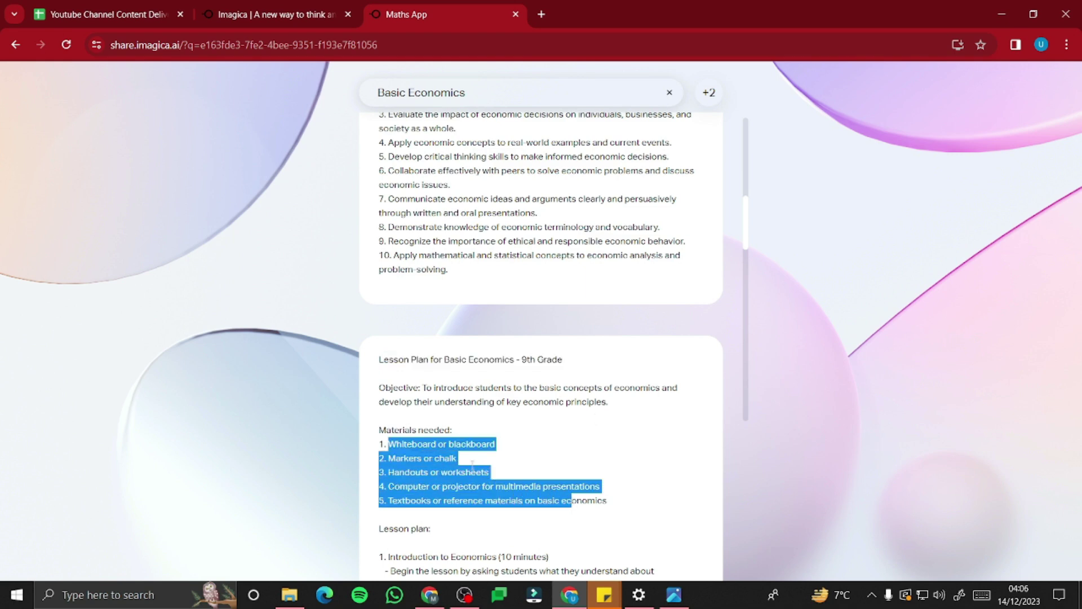
# Read the lesson plan's Introduction to Economics and Basic Economic Concepts sections, highlighting the introduction's activities.
pyautogui.click(419, 459)
pyautogui.scroll(-2, 417, 428)
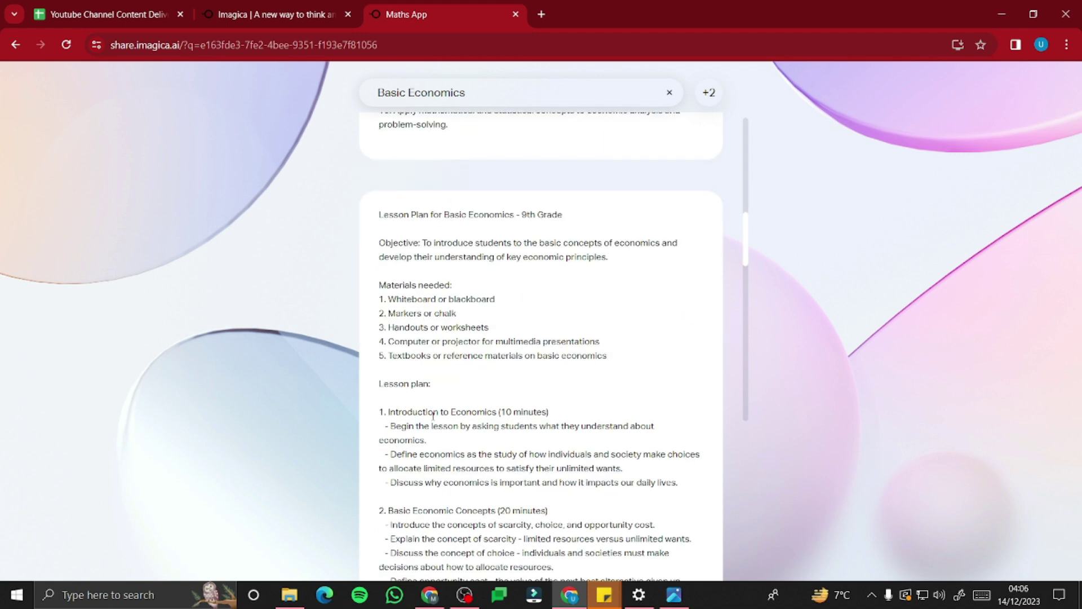
pyautogui.scroll(-1, 454, 356)
pyautogui.moveTo(389, 345); pyautogui.dragTo(567, 353)
pyautogui.click(548, 357)
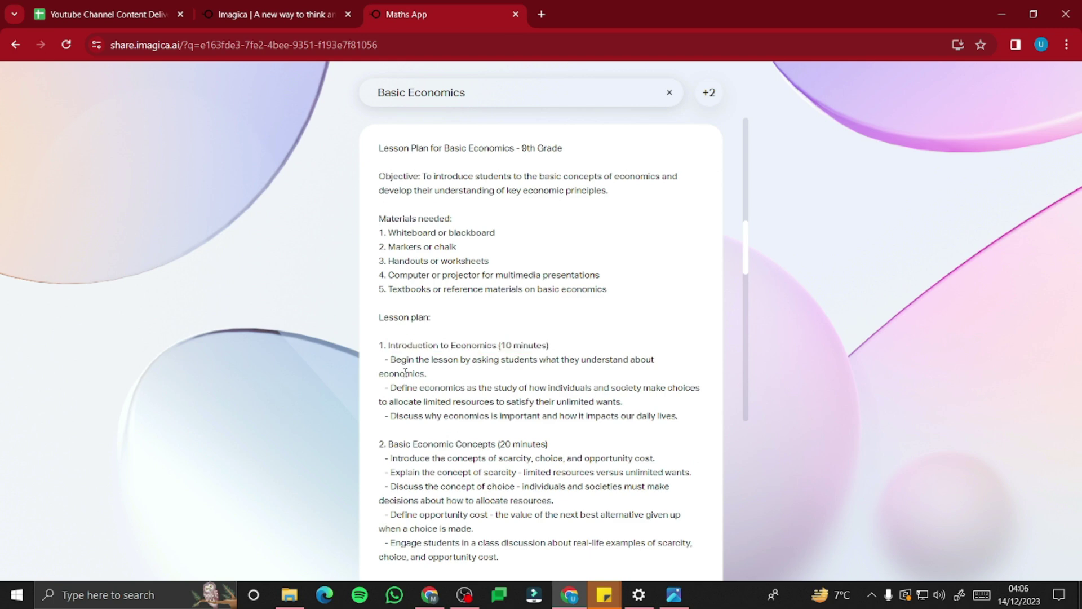
pyautogui.moveTo(415, 371); pyautogui.dragTo(575, 430)
pyautogui.scroll(-1, 477, 433)
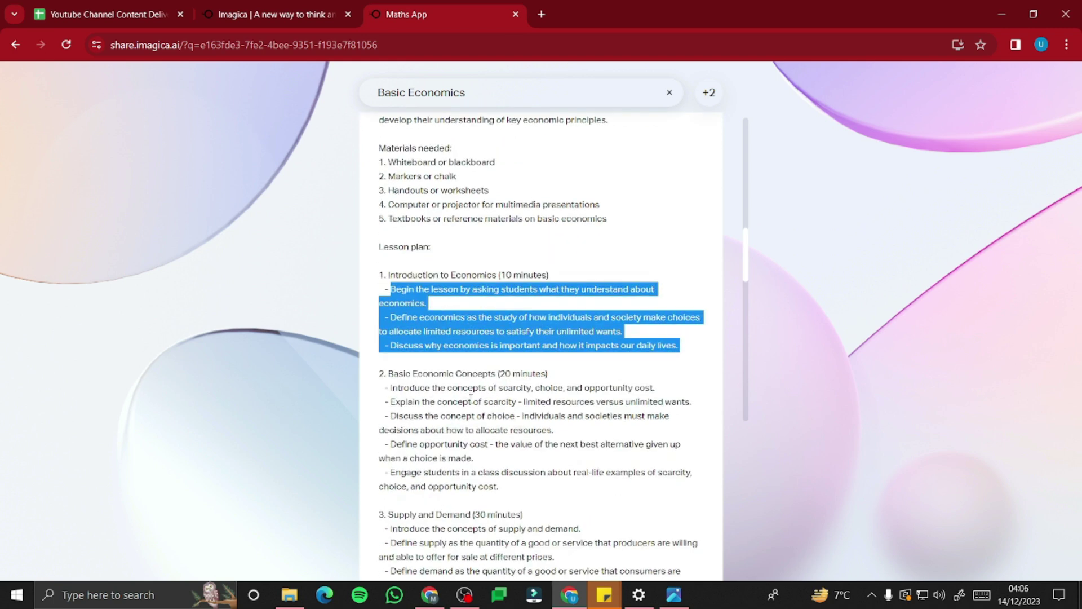
pyautogui.click(401, 375)
pyautogui.scroll(-2, 433, 437)
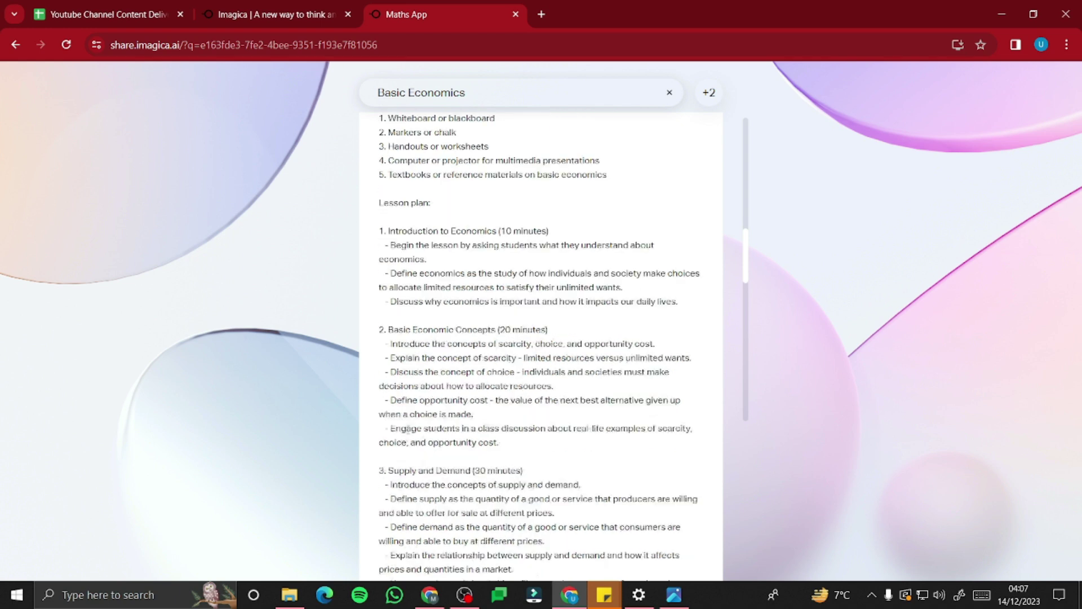
pyautogui.tripleClick(411, 378)
pyautogui.click(411, 378)
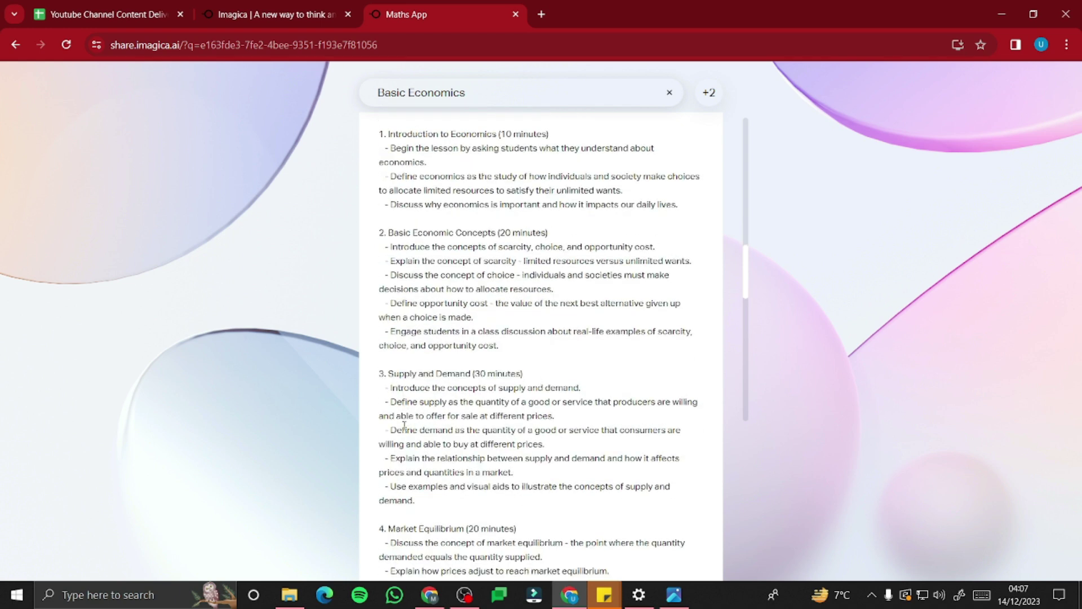
# Read the Market Equilibrium, Economic Systems and Assessment and Wrap-up sections of the lesson plan, highlighting their headings.
pyautogui.scroll(-2, 400, 395)
pyautogui.moveTo(401, 388); pyautogui.dragTo(566, 397)
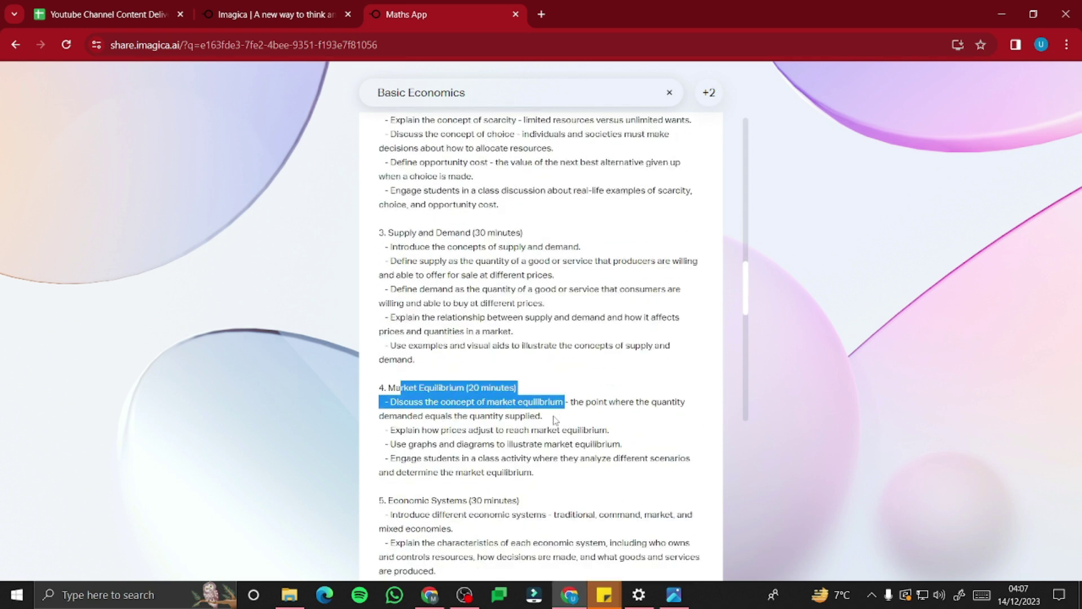
pyautogui.scroll(-2, 556, 420)
pyautogui.moveTo(404, 360); pyautogui.dragTo(541, 364)
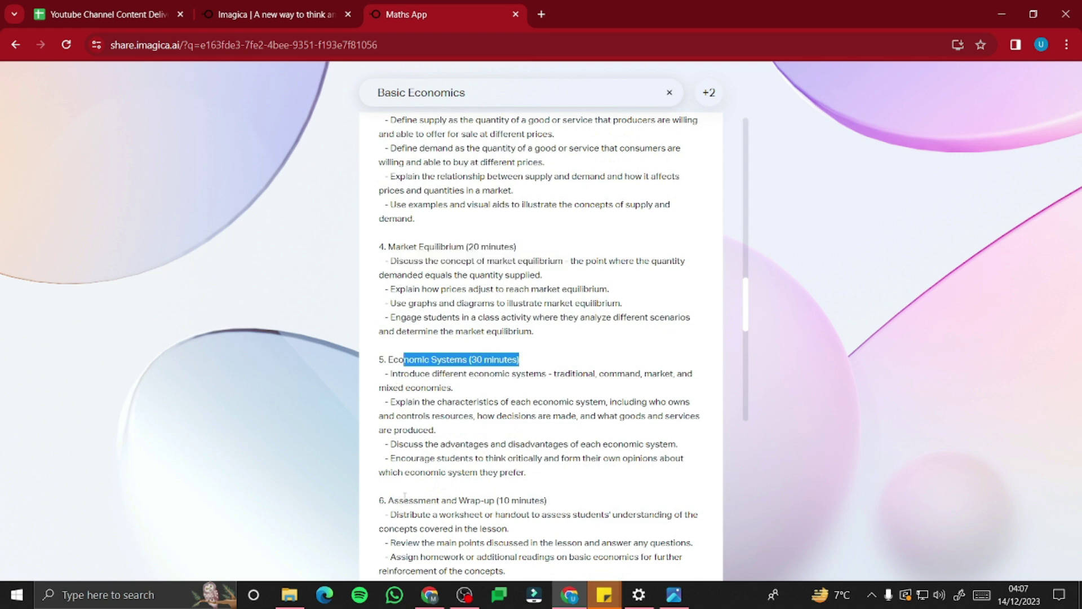
pyautogui.moveTo(393, 500); pyautogui.dragTo(545, 500)
pyautogui.scroll(-3, 475, 439)
pyautogui.scroll(-3, 415, 386)
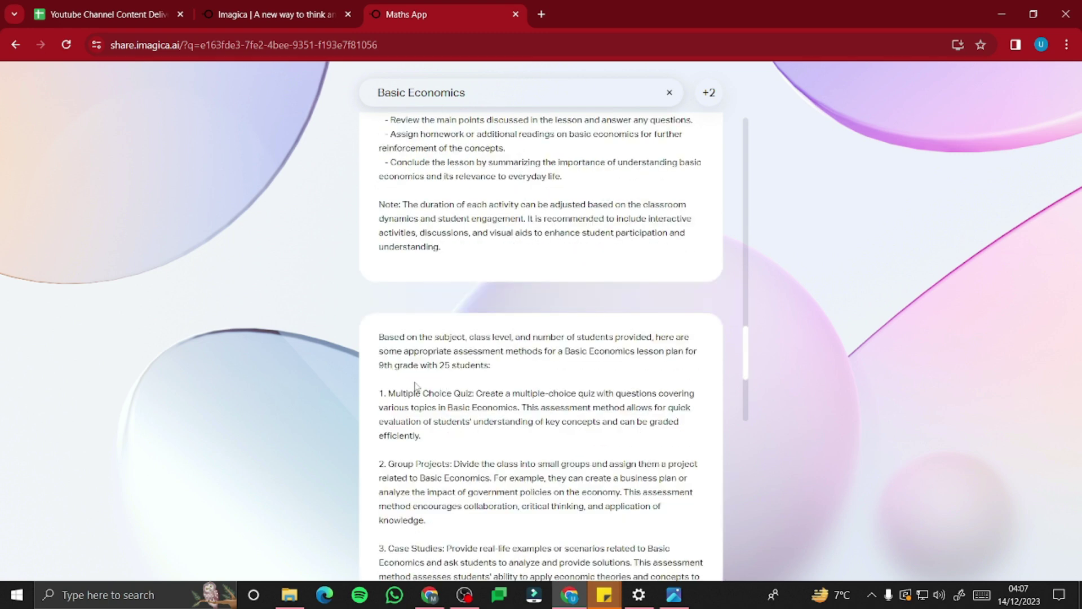
# Review the suggested assessment methods for the economics lesson, highlighting method names such as Multiple Choice Quiz, Group Projects and Written Assignments.
pyautogui.scroll(-2, 495, 361)
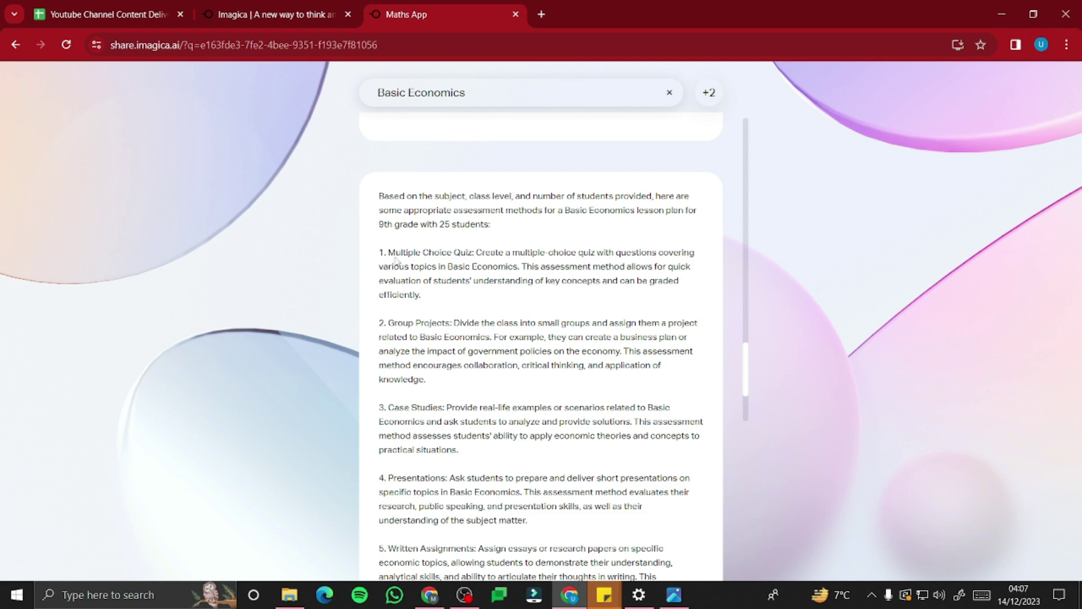
pyautogui.moveTo(395, 253); pyautogui.dragTo(476, 253)
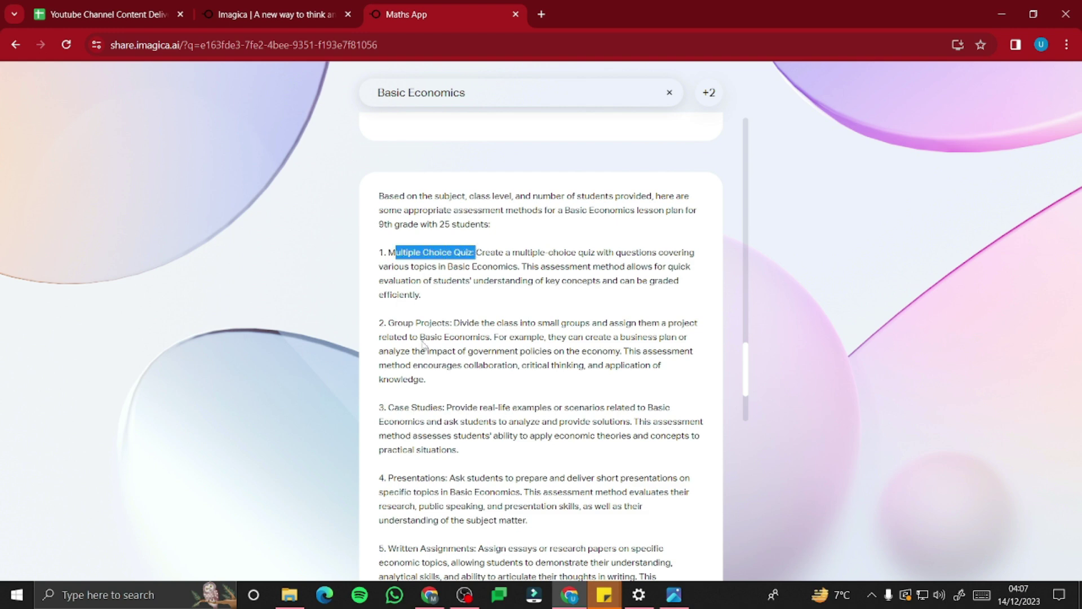
pyautogui.moveTo(389, 323); pyautogui.dragTo(452, 323)
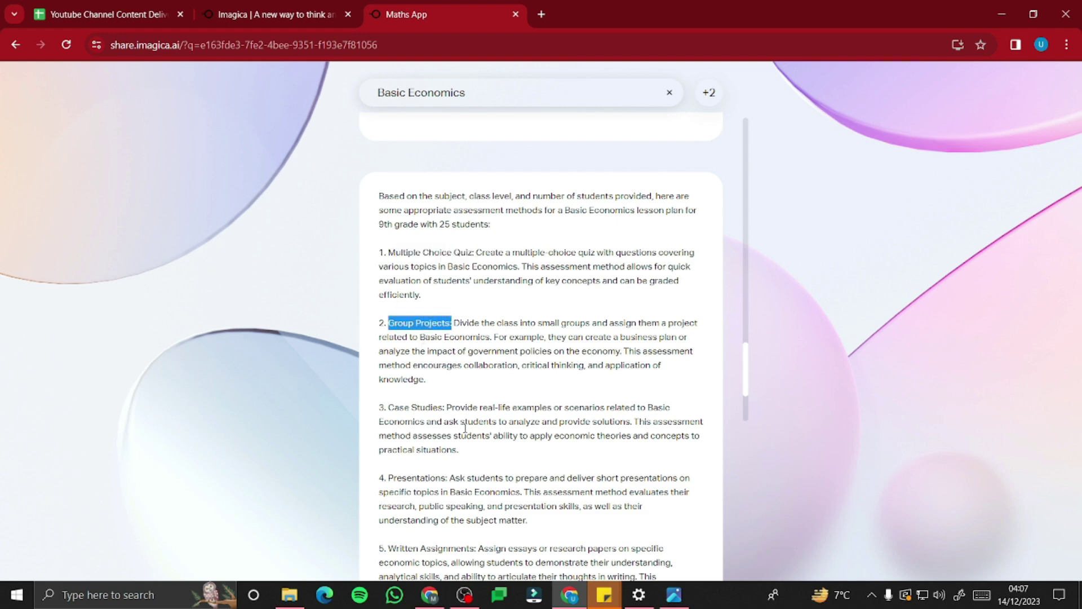
pyautogui.scroll(-1, 465, 429)
pyautogui.moveTo(393, 407); pyautogui.dragTo(420, 412)
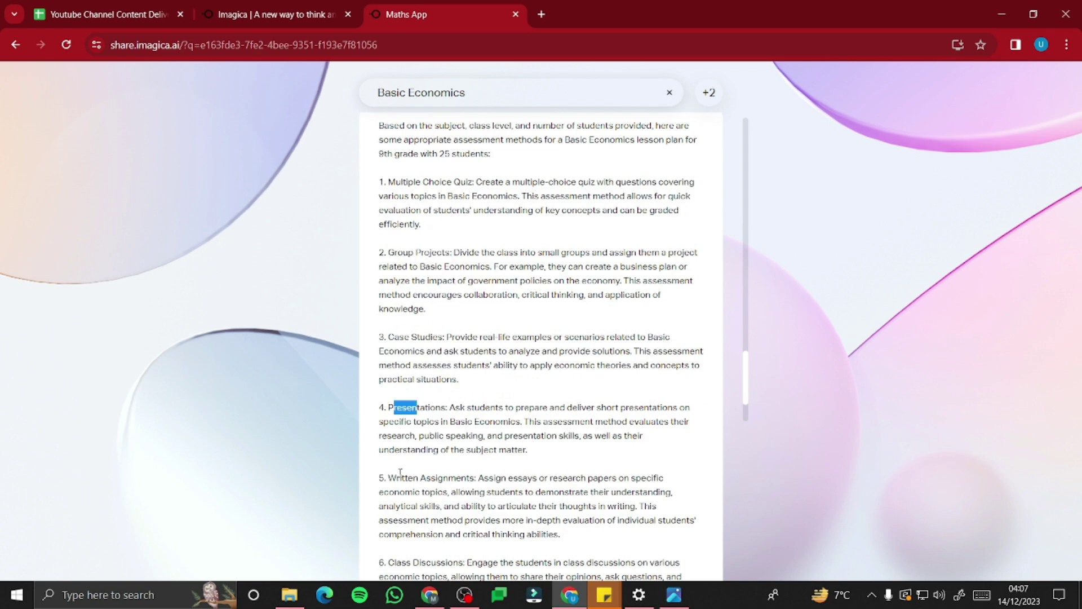
pyautogui.moveTo(400, 476); pyautogui.dragTo(478, 478)
pyautogui.scroll(-2, 472, 411)
# Replace the Subject in the lesson plan form with Mathematics.
pyautogui.scroll(20, 473, 408)
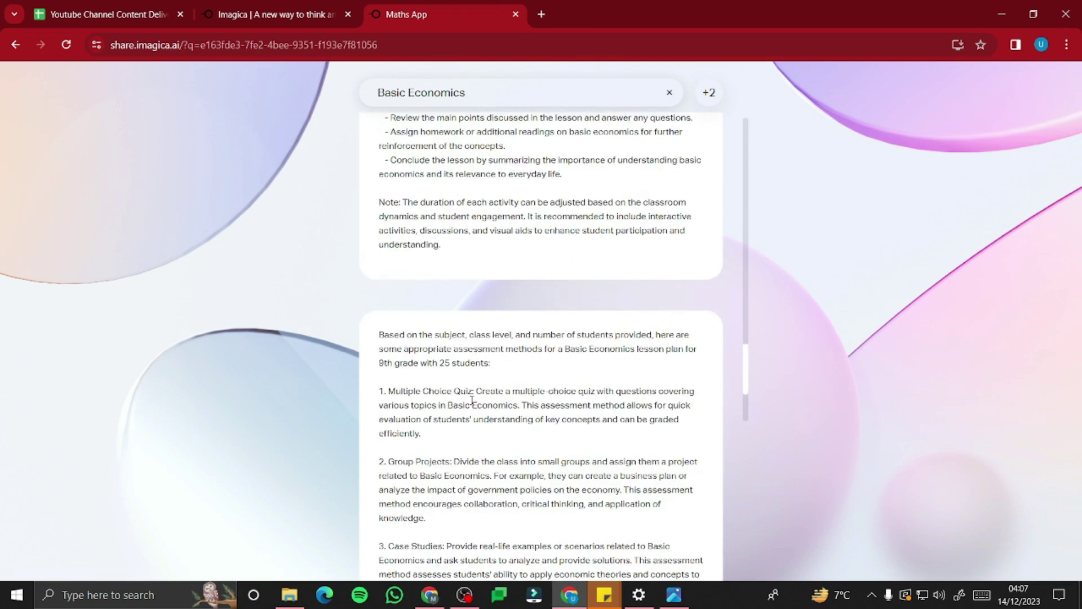
pyautogui.scroll(5, 473, 400)
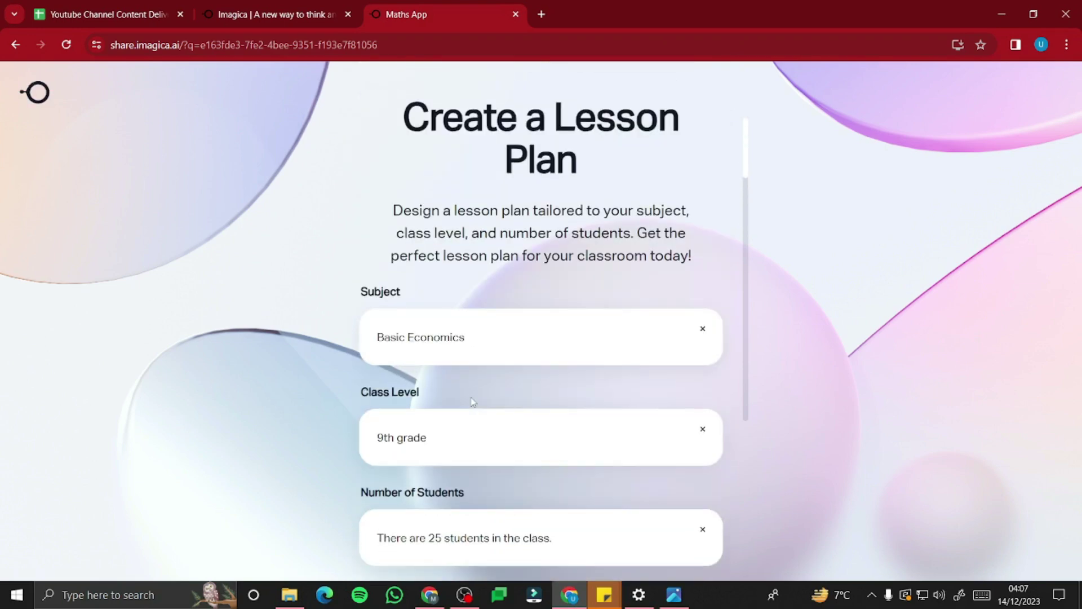
pyautogui.doubleClick(447, 338)
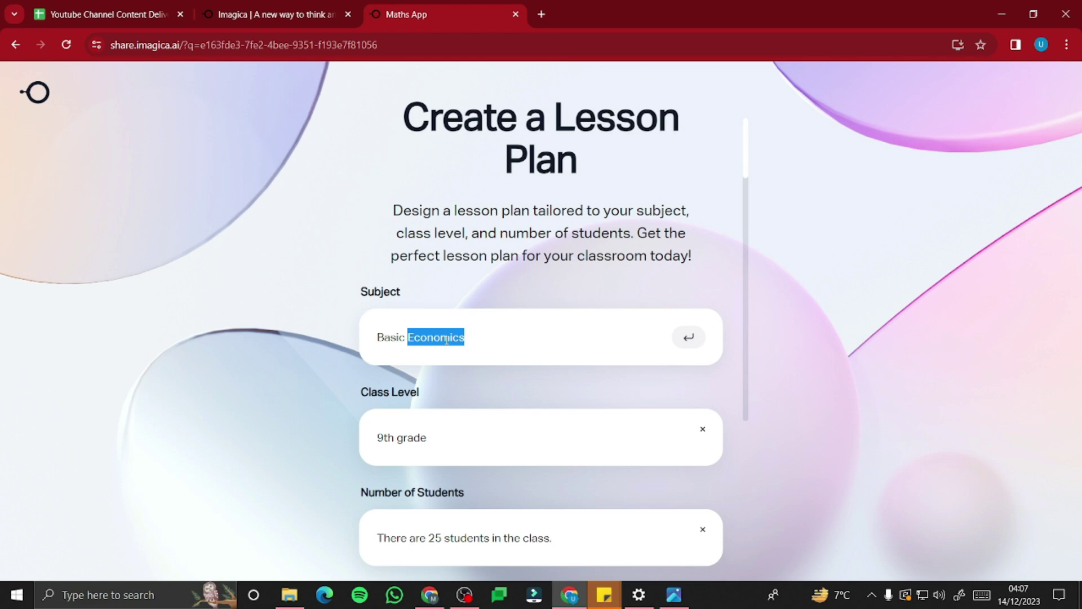
pyautogui.tripleClick(447, 338)
pyautogui.write('Mathe')
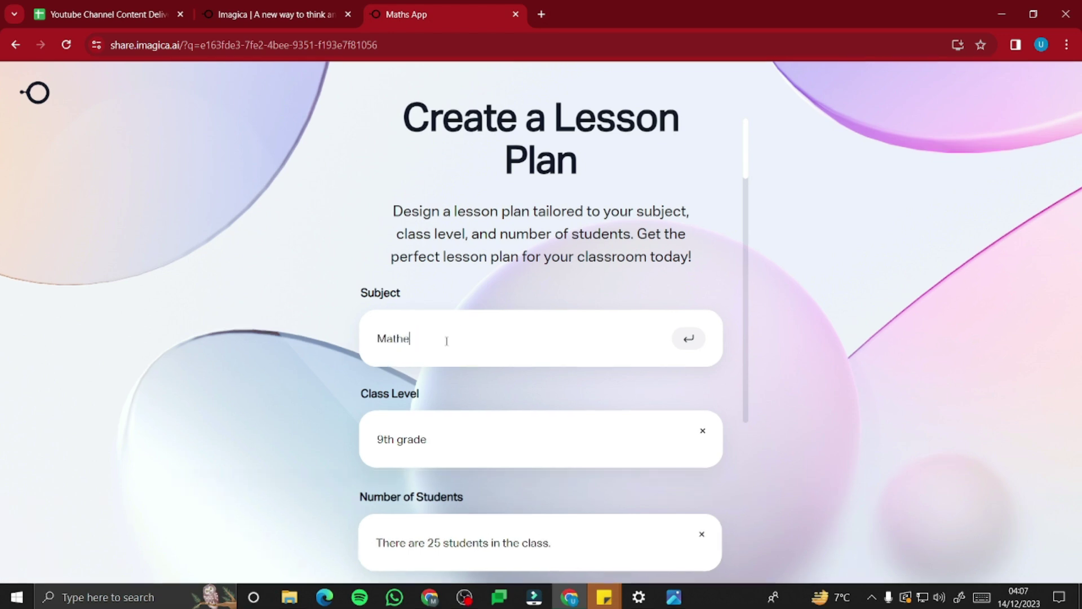
pyautogui.write('matics')
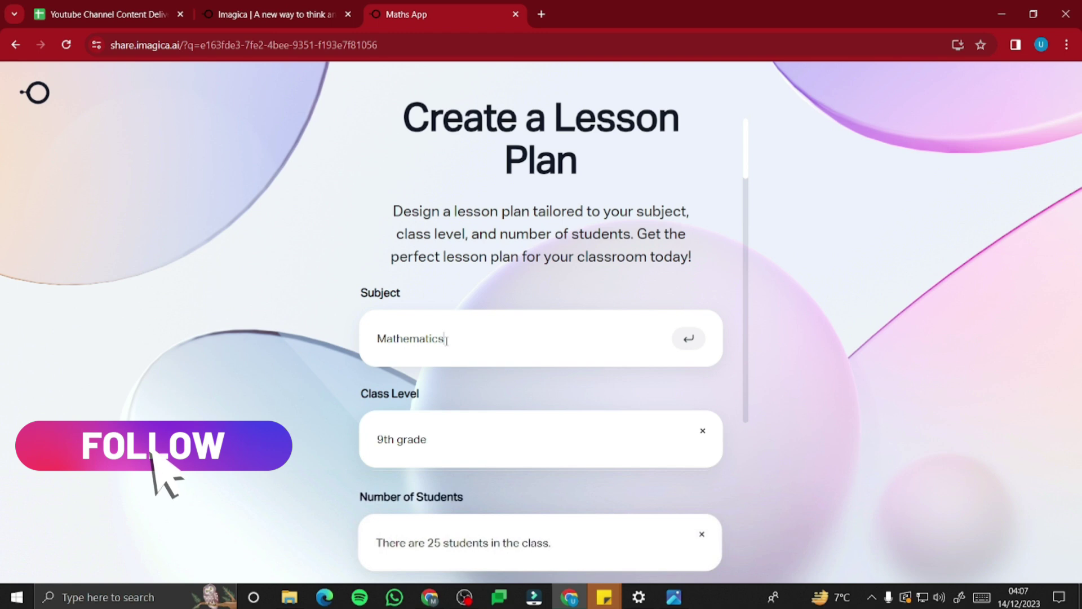
# Change the Class Level to 12th grade and the Number of Students to 30, and submit the lesson plan form.
pyautogui.doubleClick(383, 445)
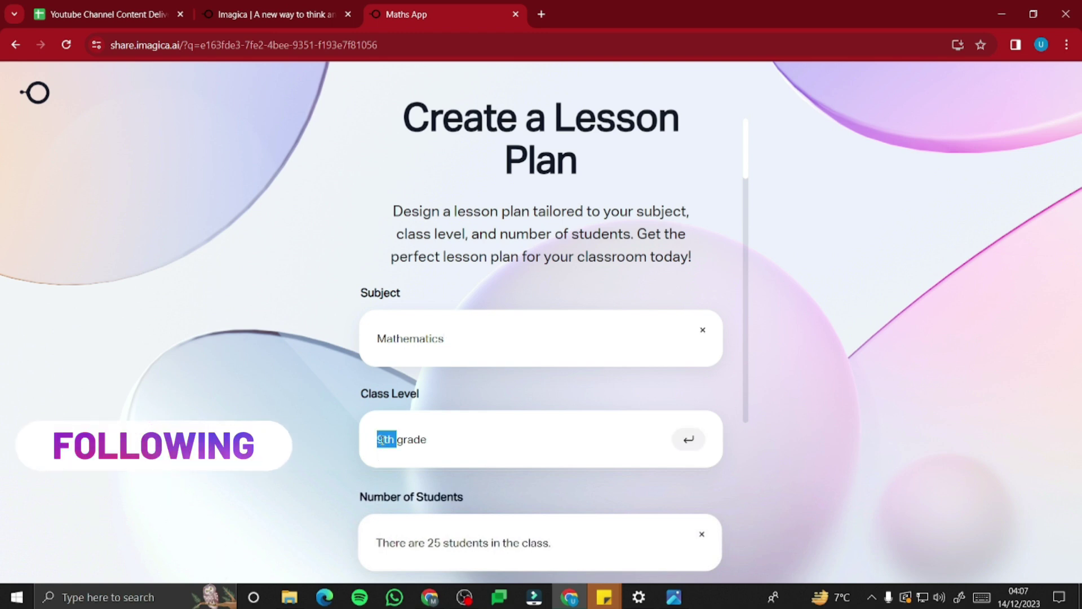
pyautogui.write('12th')
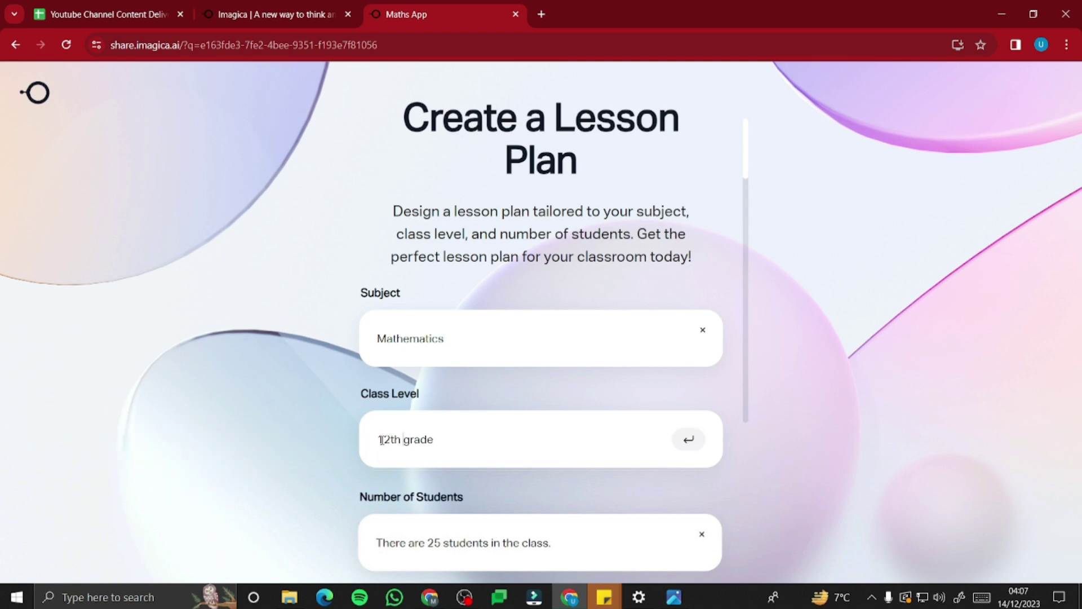
pyautogui.doubleClick(435, 539)
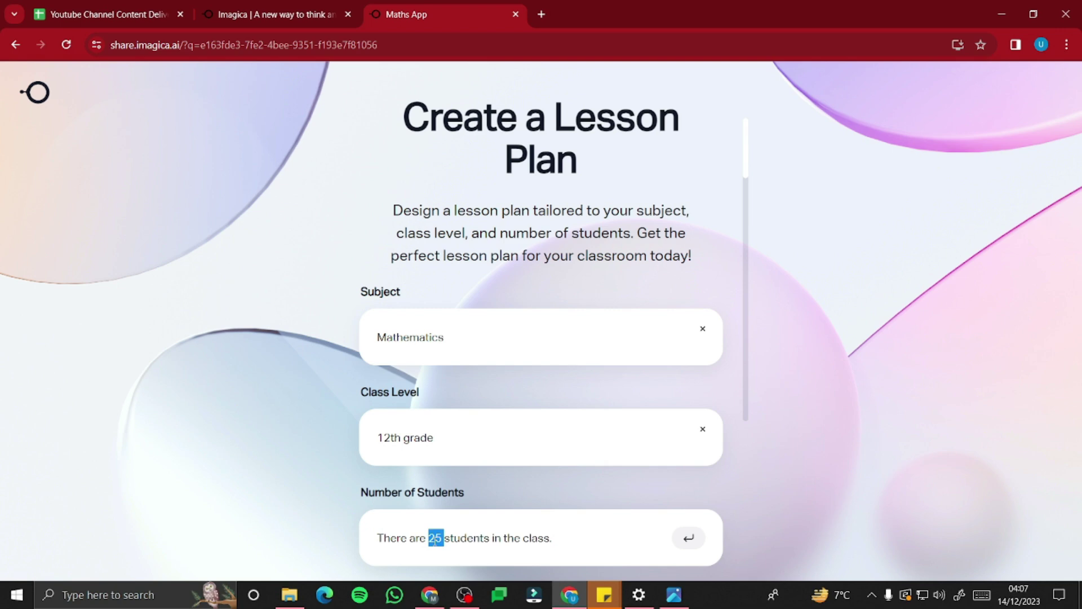
pyautogui.write('30')
pyautogui.scroll(-4, 291, 349)
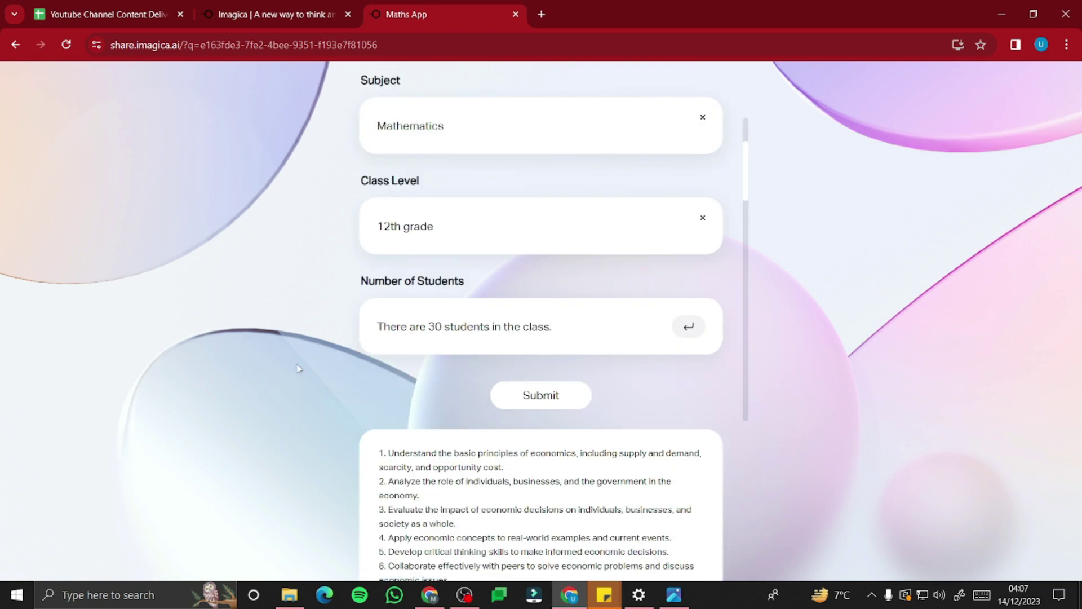
pyautogui.click(519, 389)
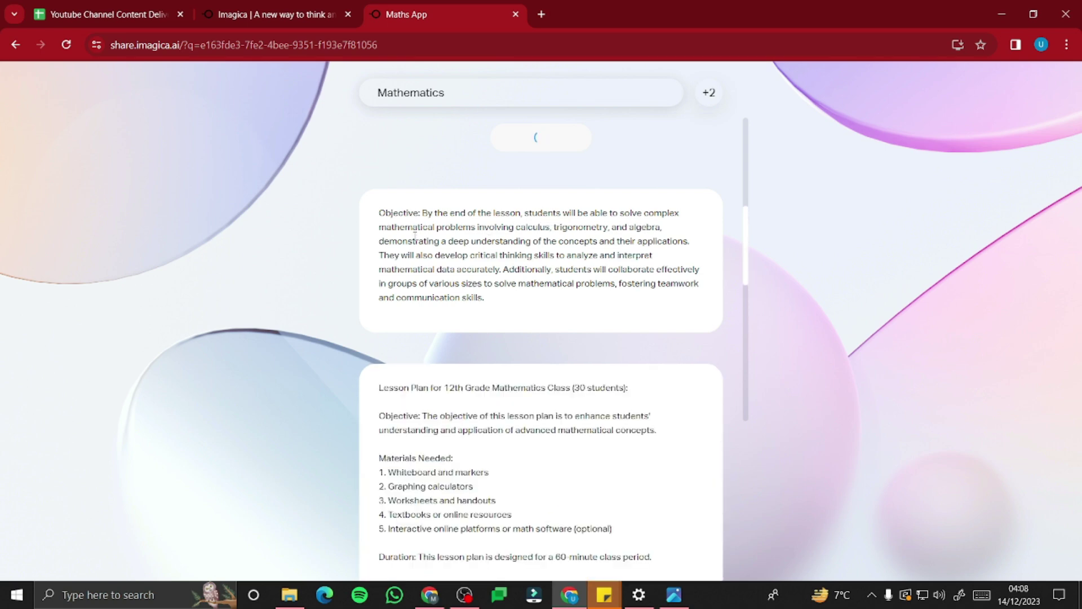
# Read through the generated Mathematics lesson plan and its assessment methods, highlighting the materials needed and the Warm-up Activity heading.
pyautogui.scroll(-3, 445, 333)
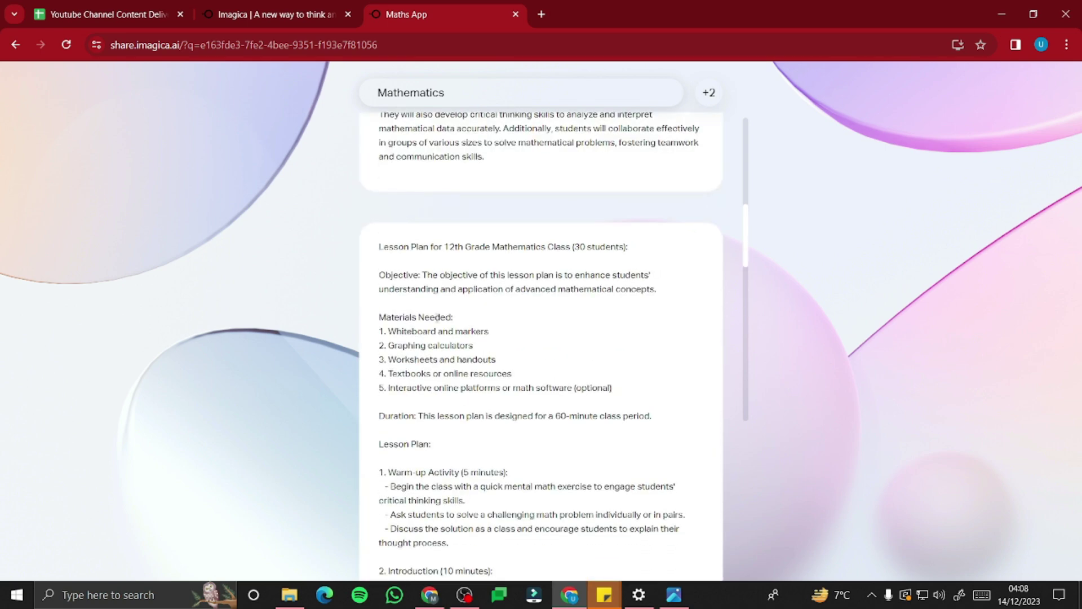
pyautogui.moveTo(387, 317); pyautogui.dragTo(507, 374)
pyautogui.scroll(-3, 392, 328)
pyautogui.moveTo(391, 328); pyautogui.dragTo(524, 335)
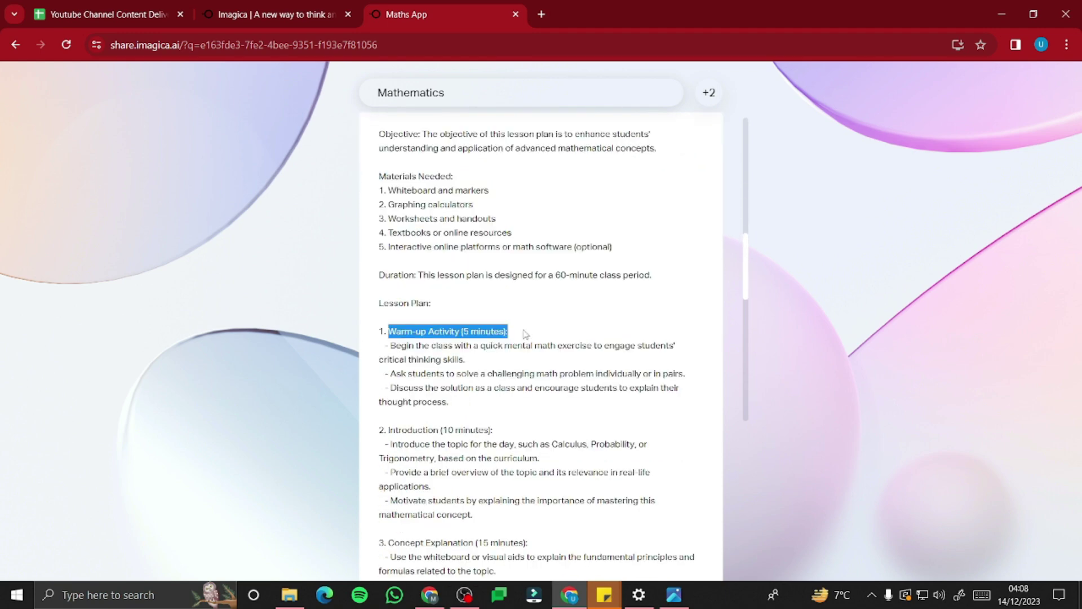
pyautogui.click(391, 436)
pyautogui.scroll(-3, 457, 451)
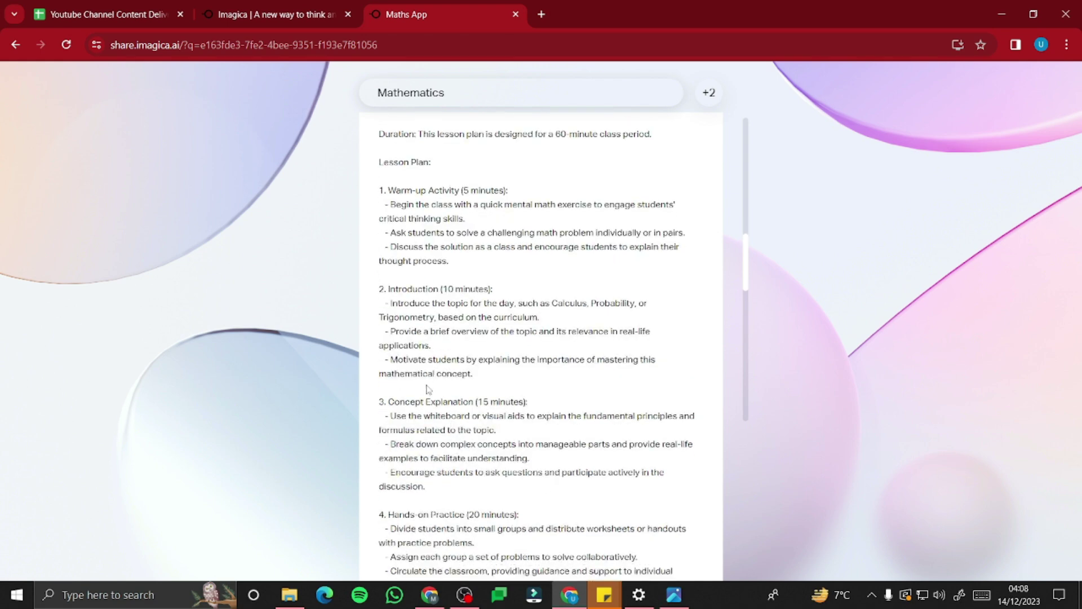
pyautogui.scroll(-3, 449, 463)
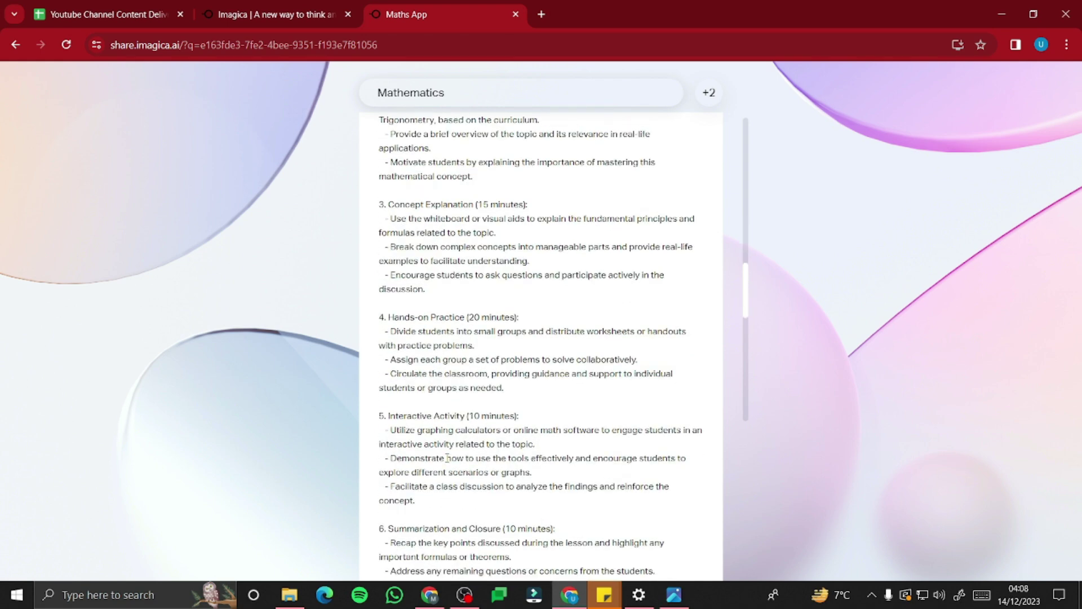
pyautogui.scroll(-2, 446, 451)
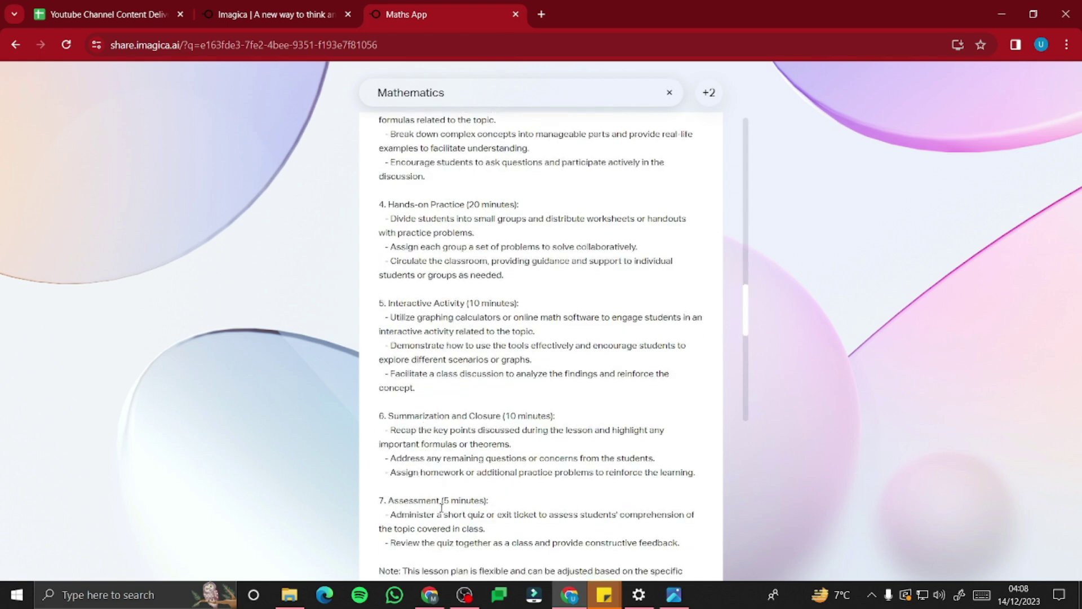
pyautogui.scroll(-10, 441, 507)
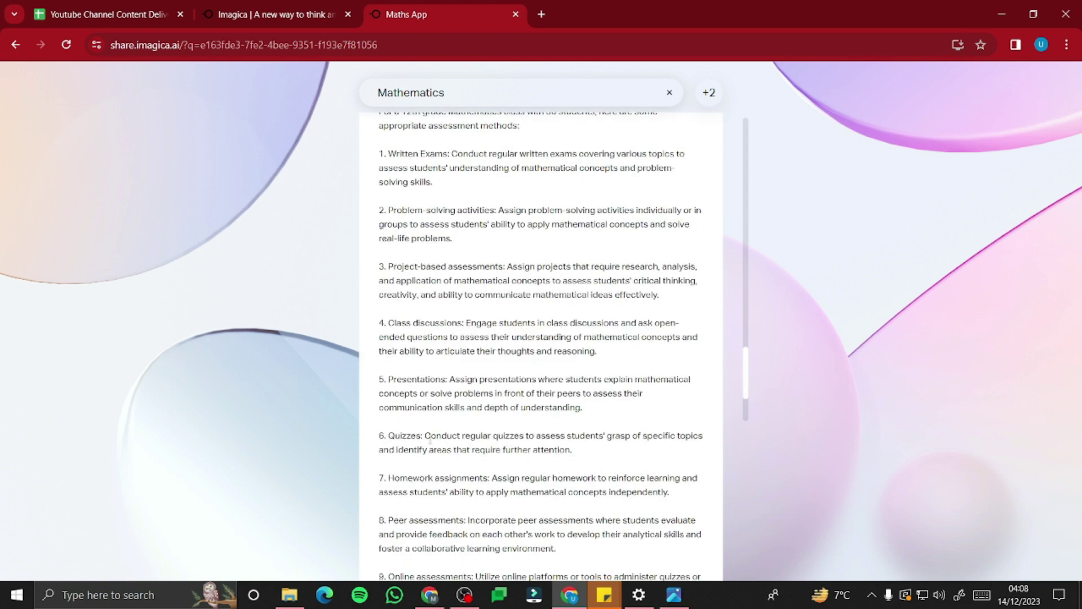
pyautogui.scroll(-1, 431, 441)
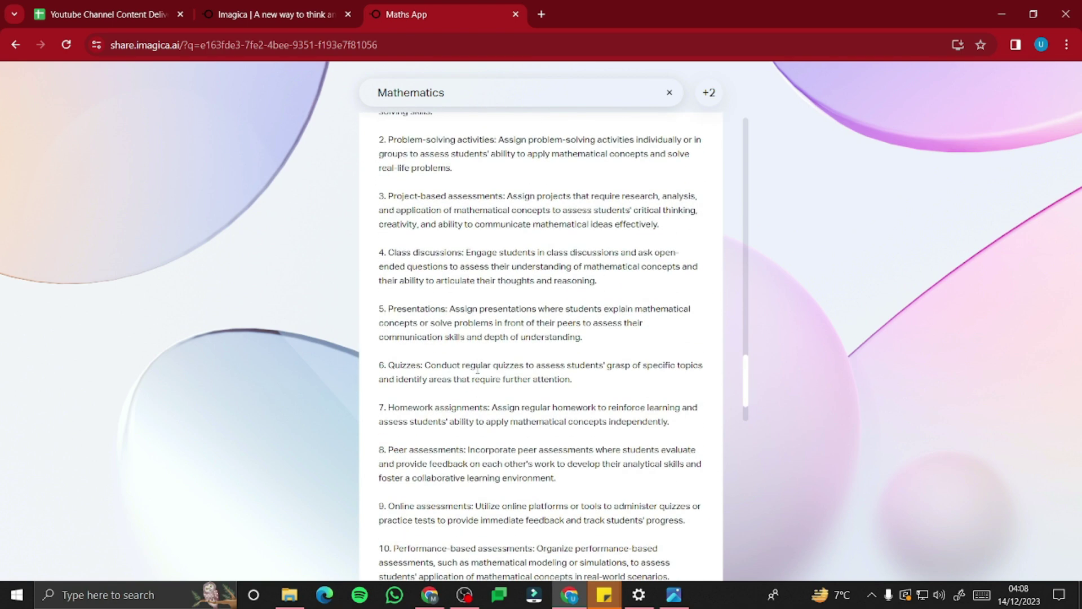
pyautogui.scroll(20, 477, 369)
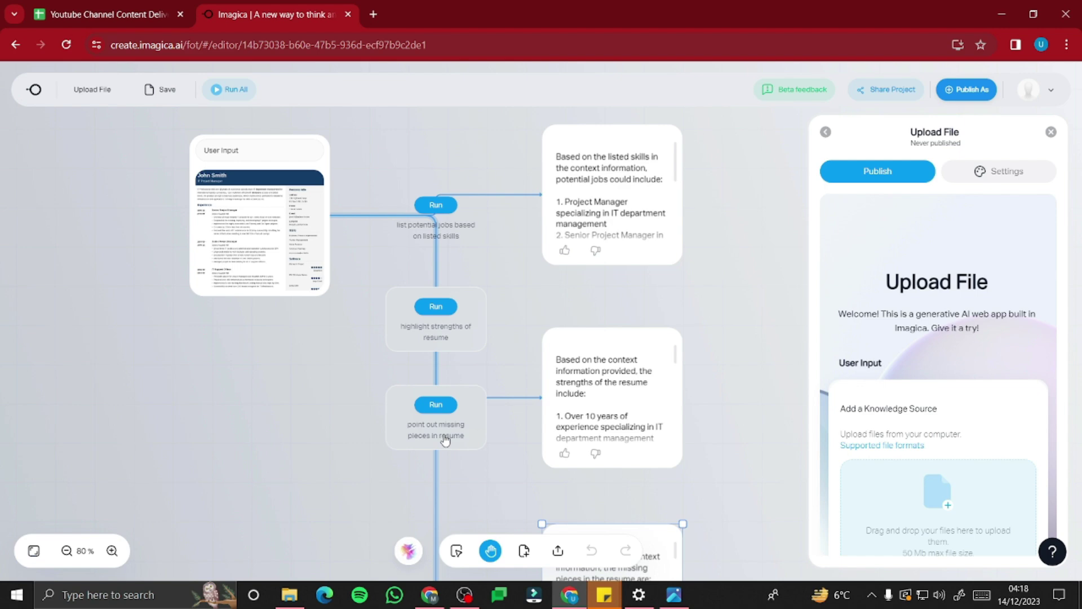
# Examine the resume analysis blocks and their outputs in the Upload File project.
pyautogui.scroll(-2, 507, 412)
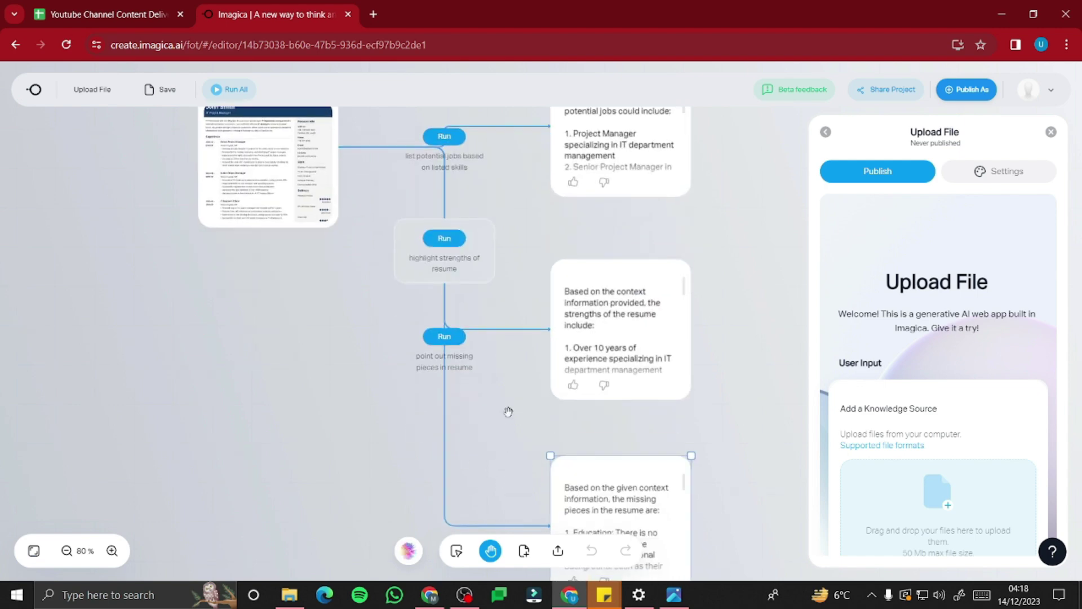
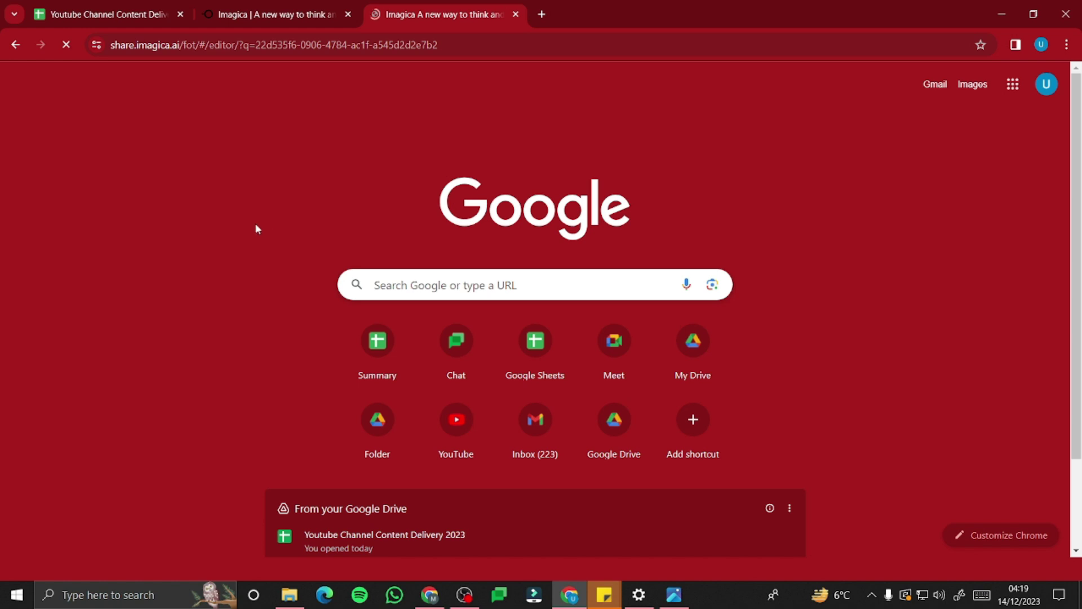
# Upload the resume PDF from the desktop as the Upload File app's knowledge source and submit it.
pyautogui.scroll(-2, 237, 331)
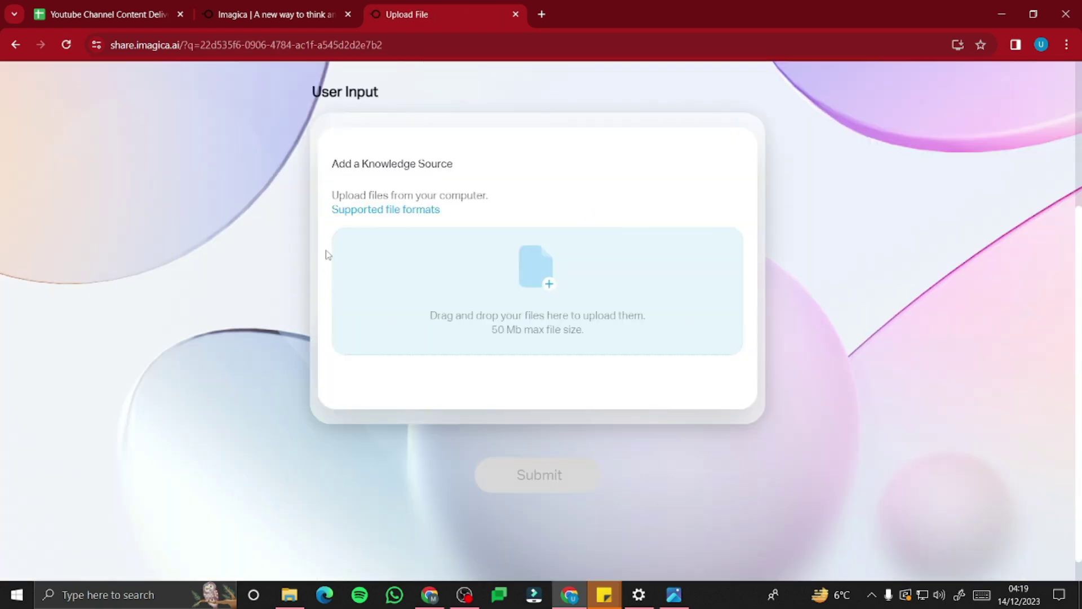
pyautogui.moveTo(367, 213)
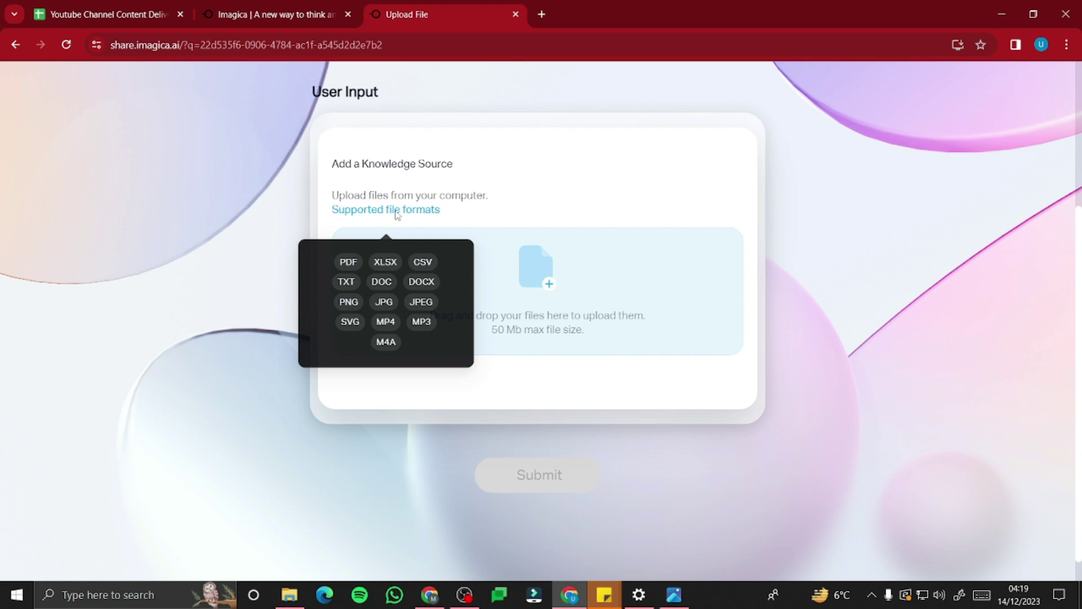
pyautogui.click(1030, 14)
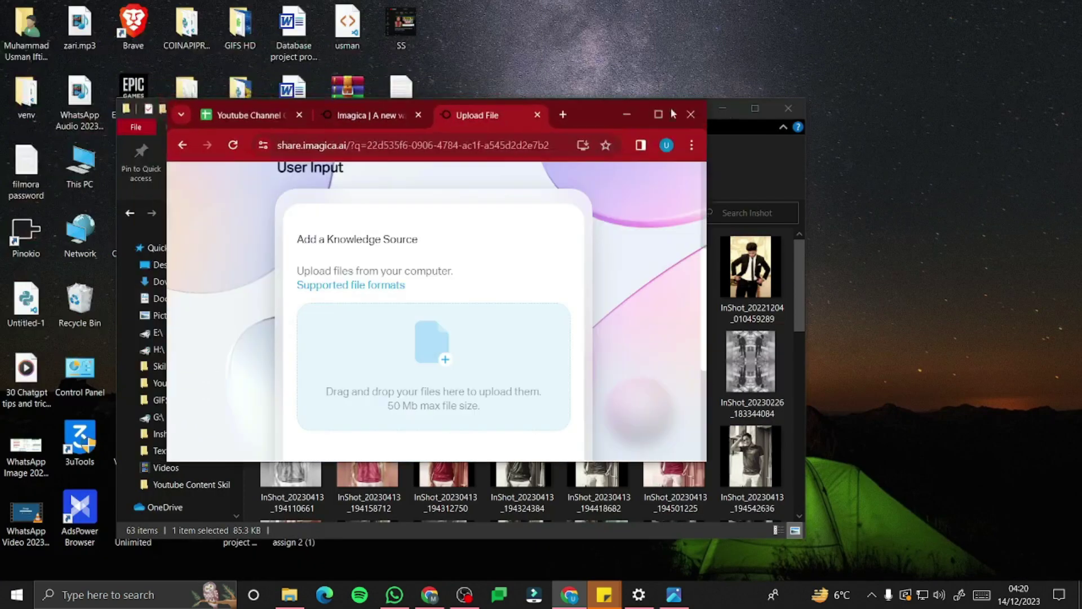
pyautogui.click(723, 108)
pyautogui.moveTo(596, 115); pyautogui.dragTo(859, 115)
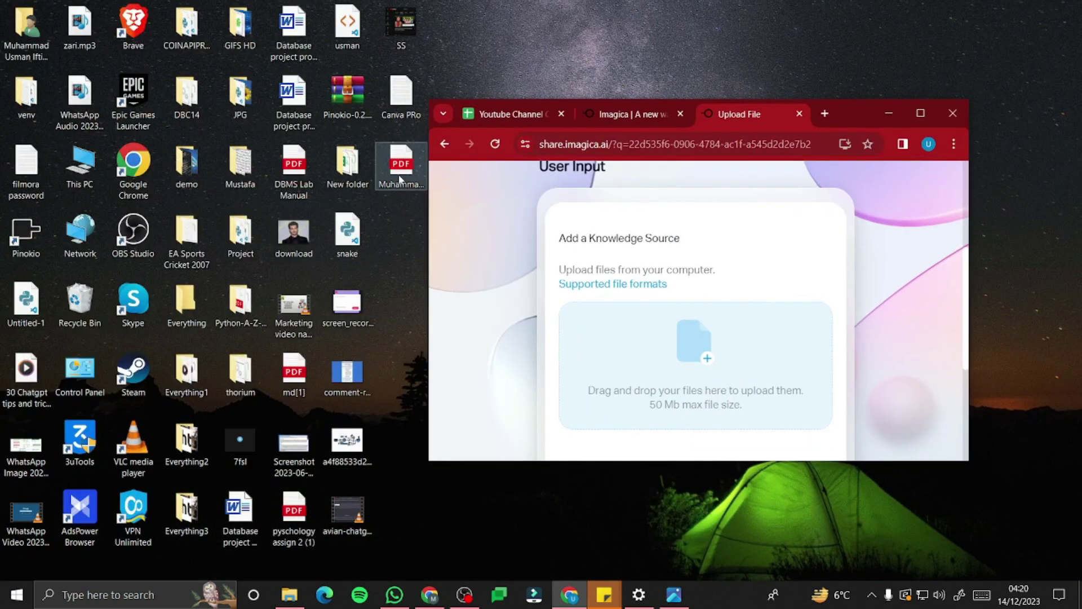
pyautogui.moveTo(401, 167); pyautogui.dragTo(694, 370)
pyautogui.click(921, 113)
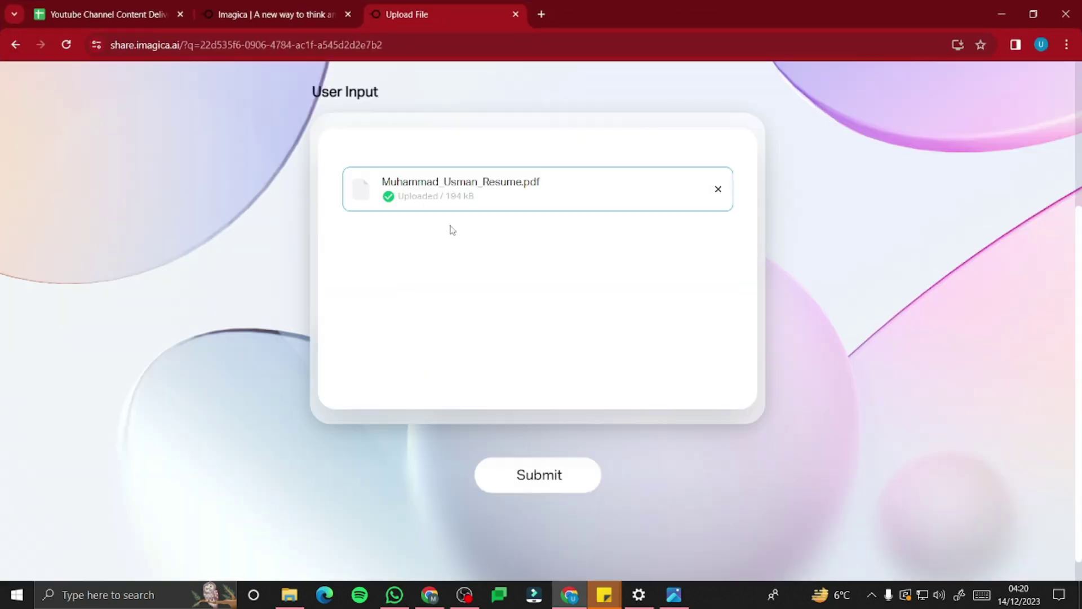
pyautogui.click(551, 480)
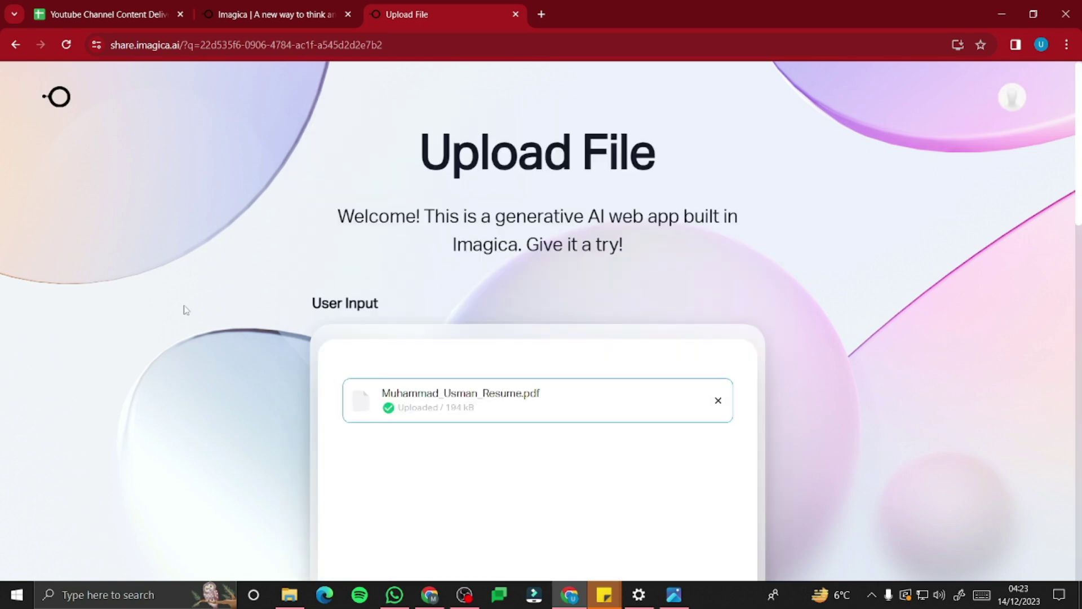
# Read through the generated resume analysis, highlighting the list of potential jobs.
pyautogui.scroll(-6, 186, 309)
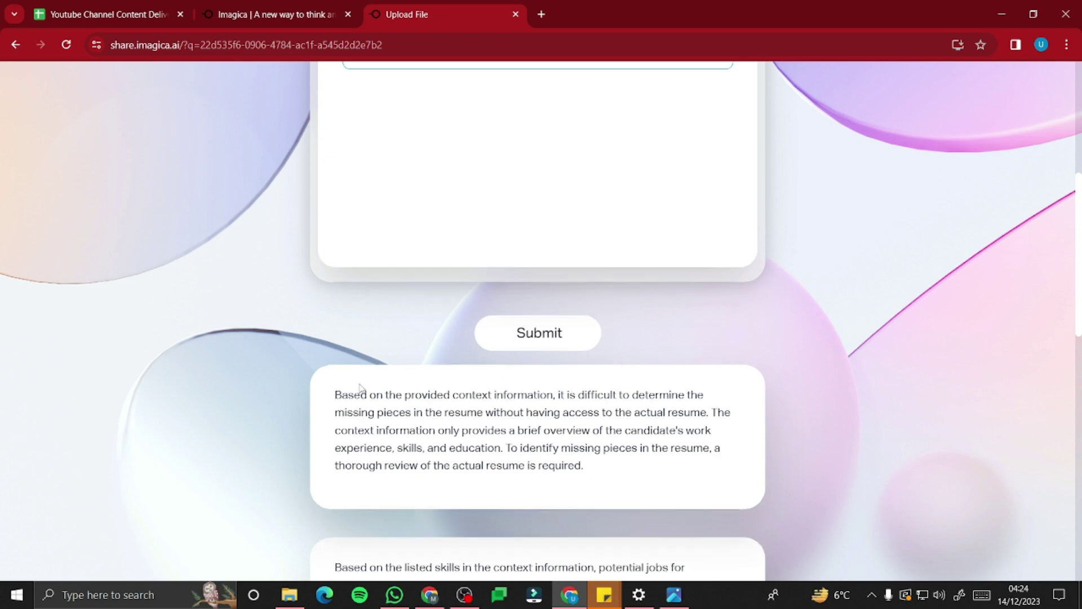
pyautogui.scroll(-3, 367, 383)
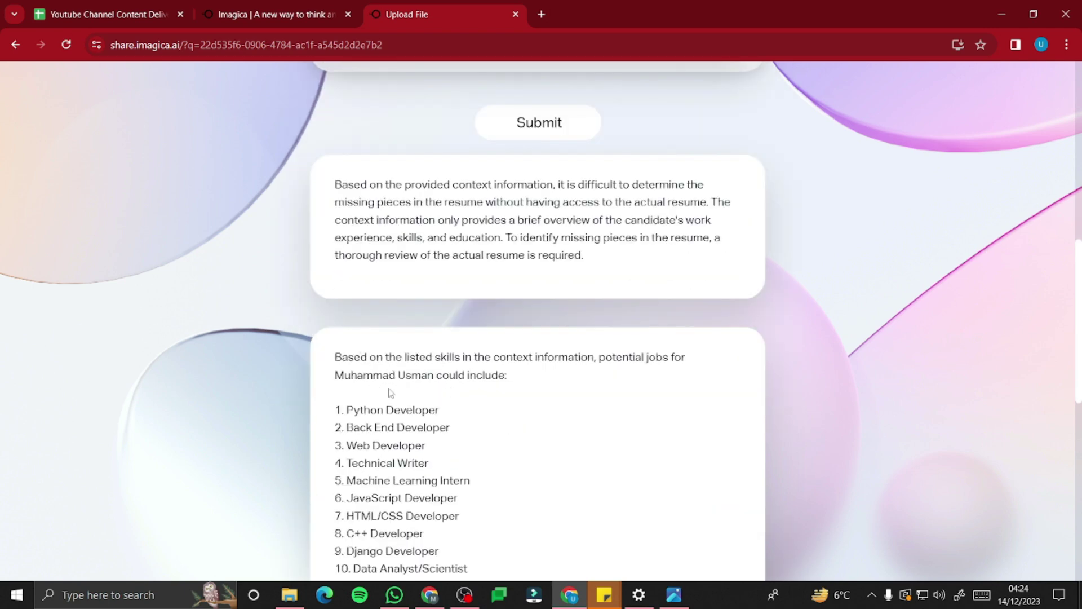
pyautogui.scroll(-1, 369, 398)
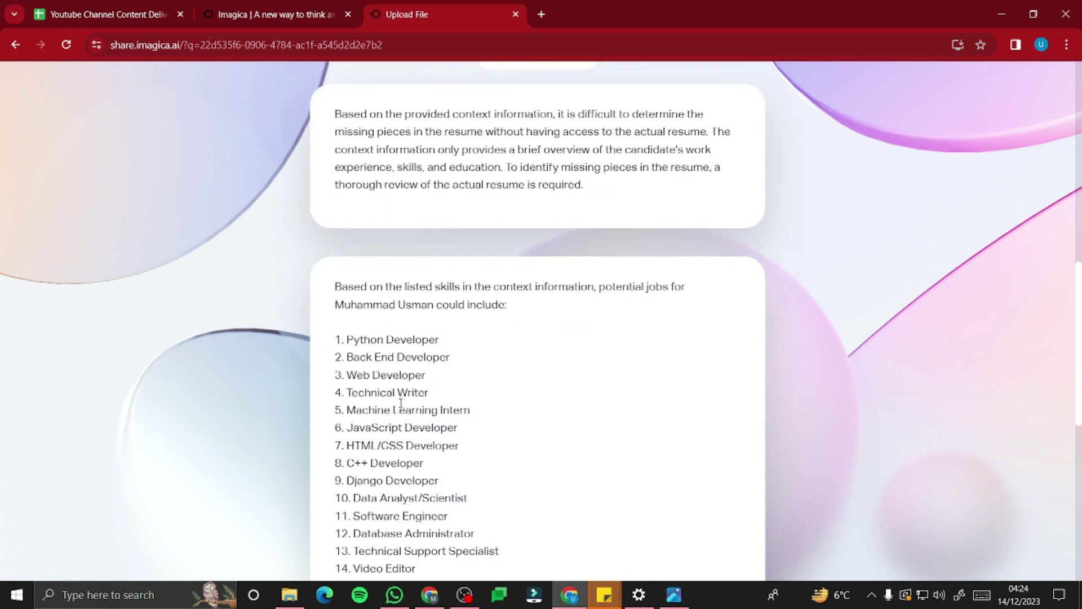
pyautogui.scroll(-3, 398, 418)
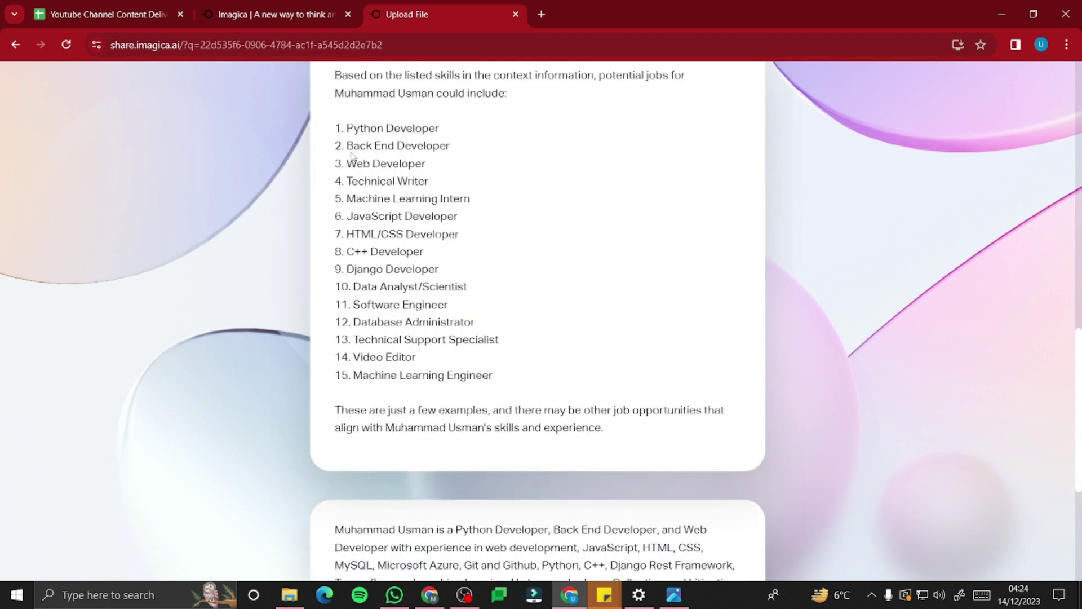
pyautogui.moveTo(352, 140); pyautogui.dragTo(498, 388)
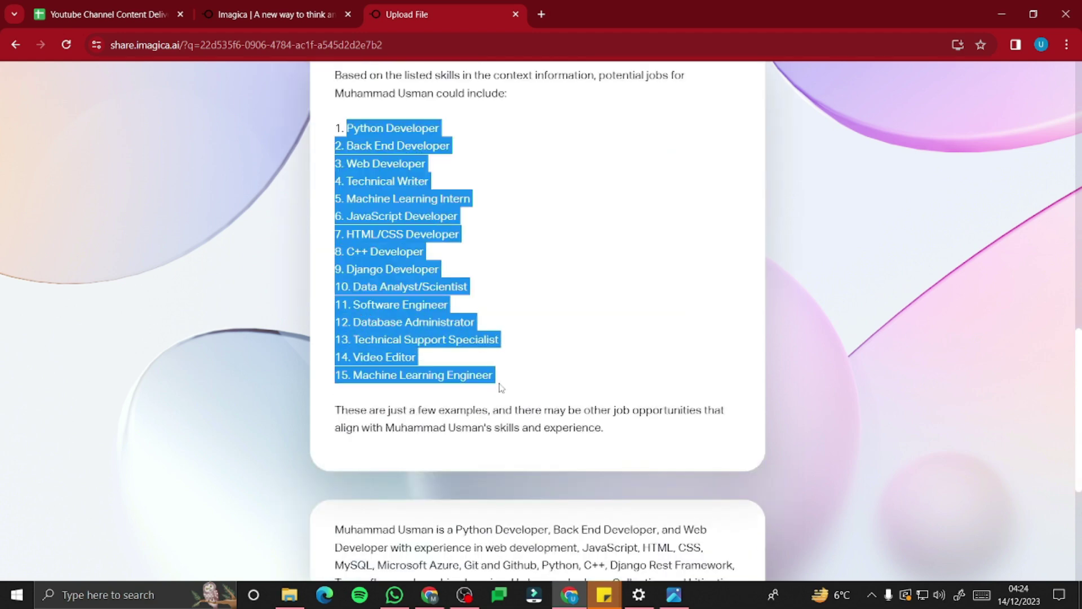
pyautogui.scroll(3, 490, 309)
pyautogui.scroll(-7, 433, 299)
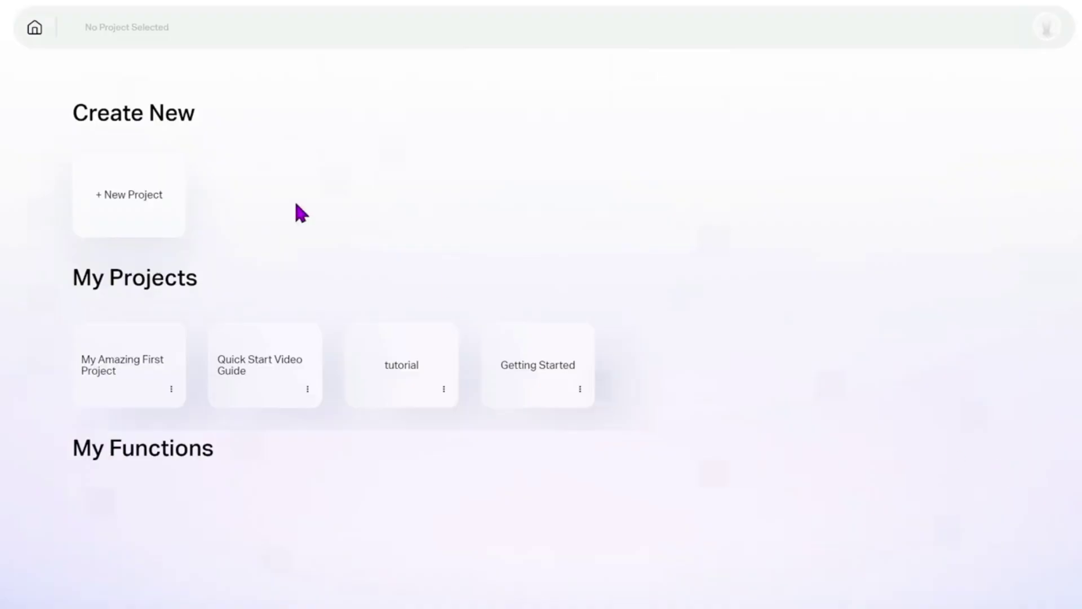
# Create a new project and name it My Amazing First Project.
pyautogui.click(144, 210)
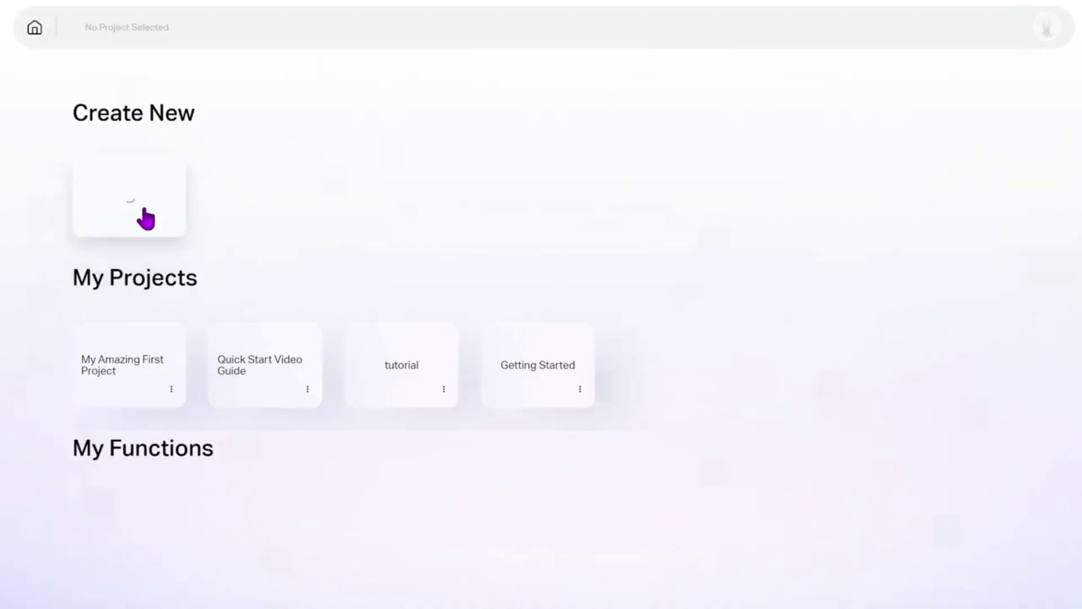
pyautogui.click(107, 28)
pyautogui.write('My Amazing First Project')
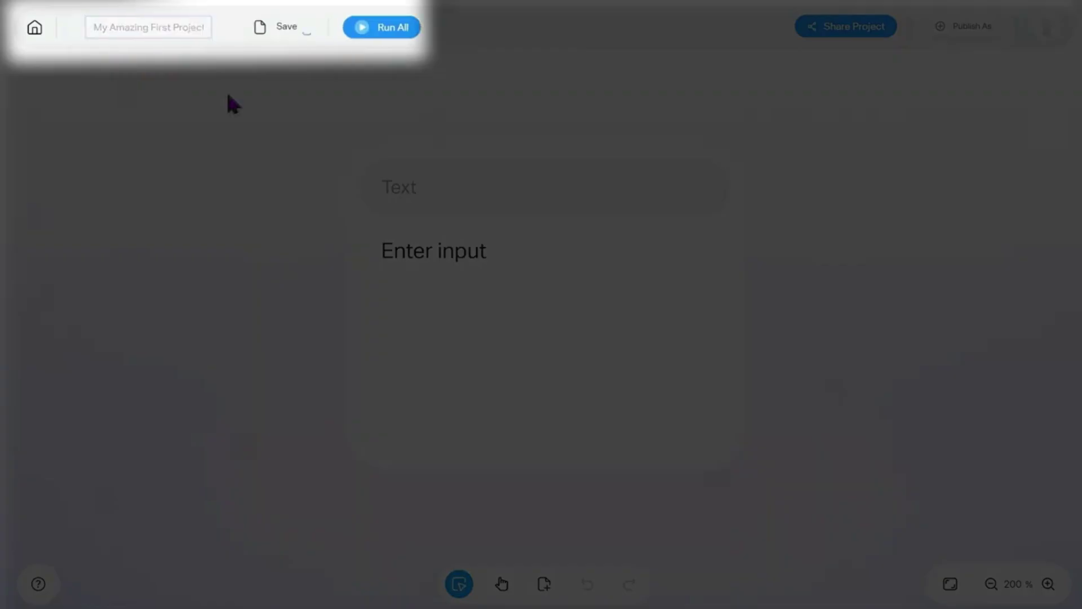
# Enter "A frog in the middle of a lake." in the text block and connect it to an AI function that will "generate a description".
pyautogui.click(490, 247)
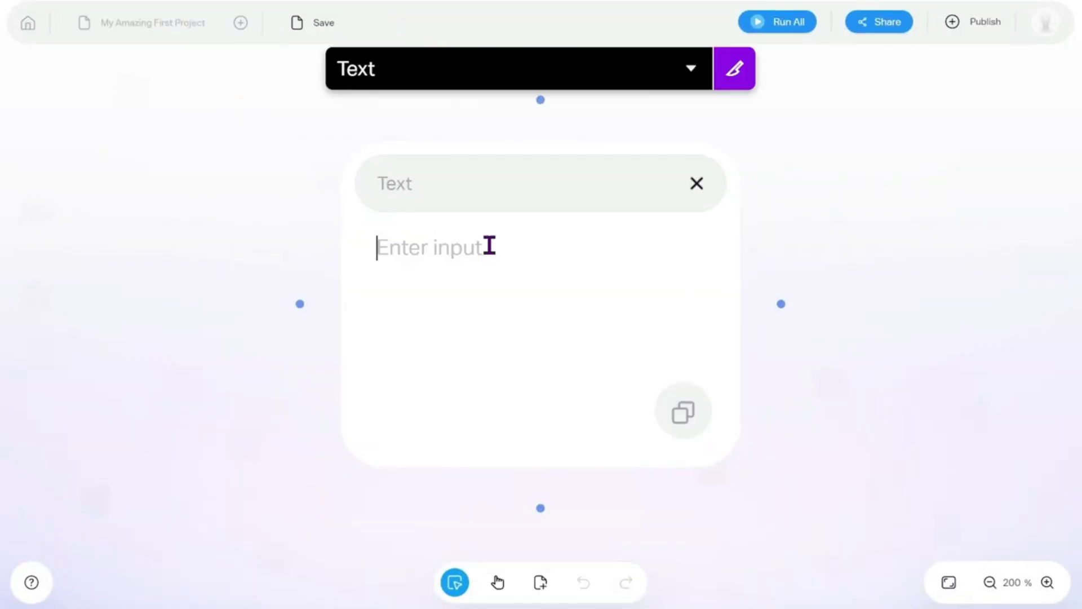
pyautogui.write('A frog in the middle of a lake.')
pyautogui.click(780, 304)
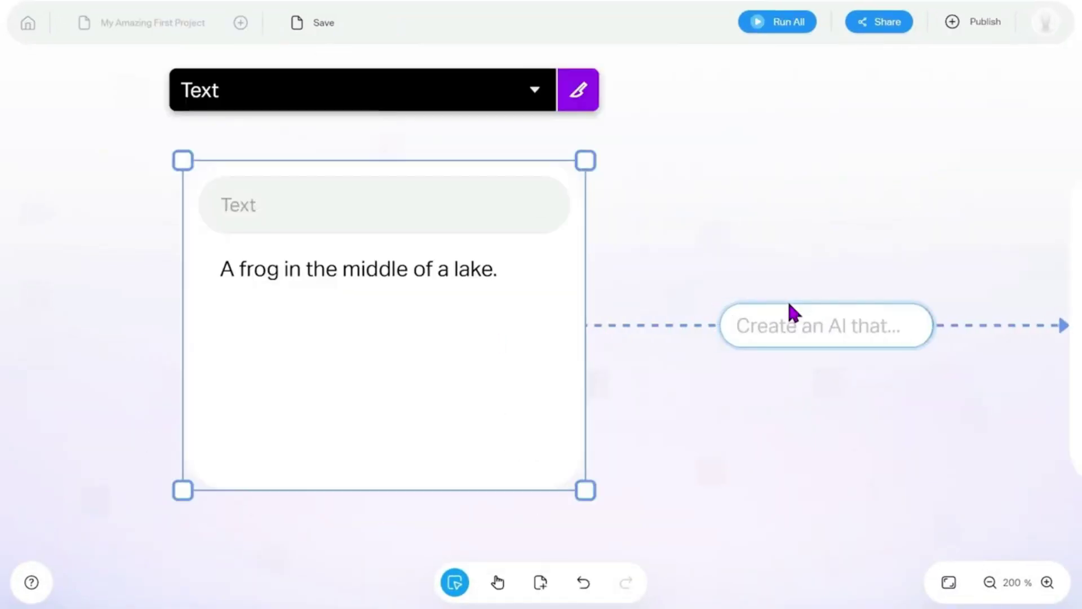
pyautogui.write('generate a description')
pyautogui.press('Return')
pyautogui.click(949, 583)
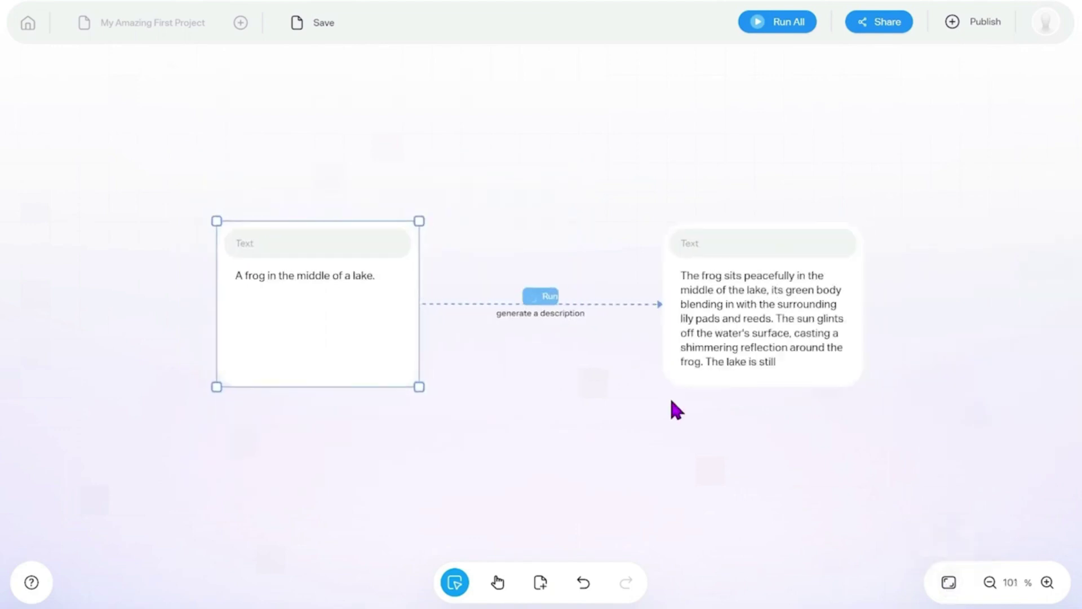
# Connect the generated frog description to a new output block with the Animation Style Image function, and save the project.
pyautogui.click(876, 332)
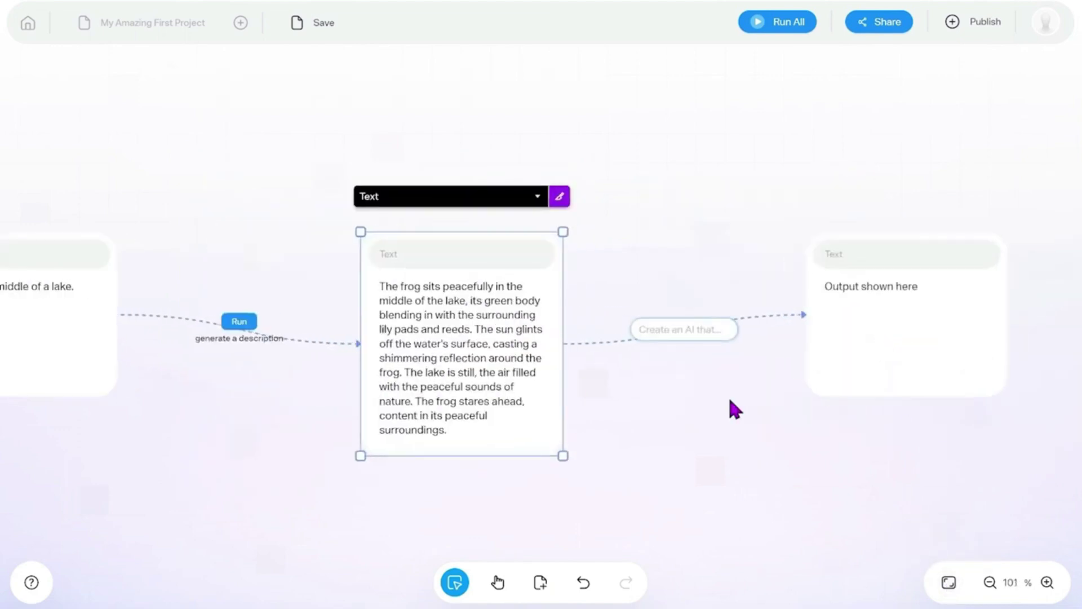
pyautogui.click(691, 445)
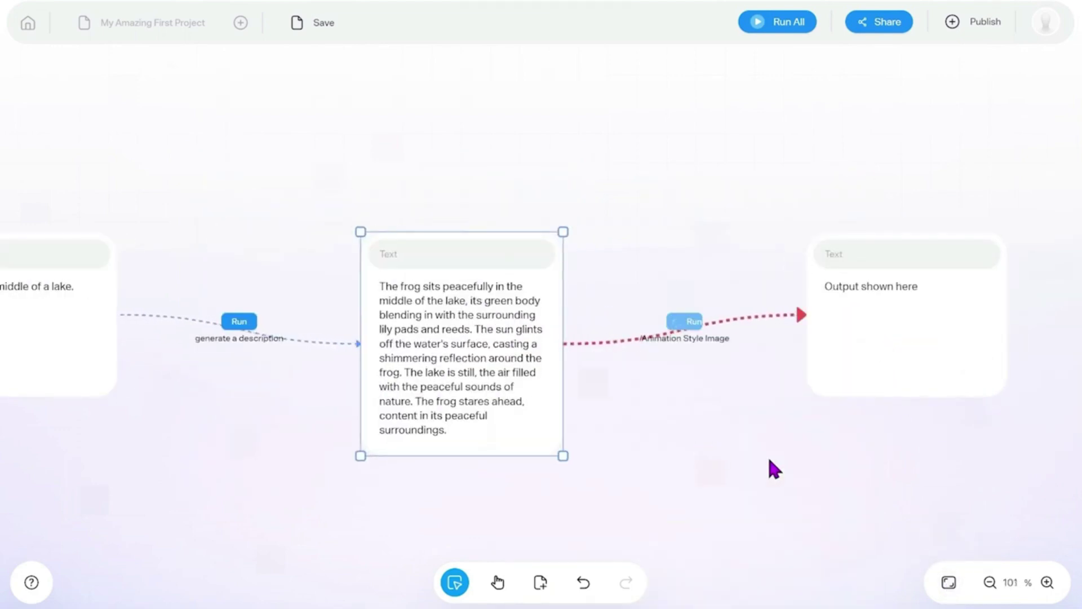
pyautogui.click(949, 582)
pyautogui.click(1047, 582)
pyautogui.click(1047, 582)
pyautogui.click(316, 24)
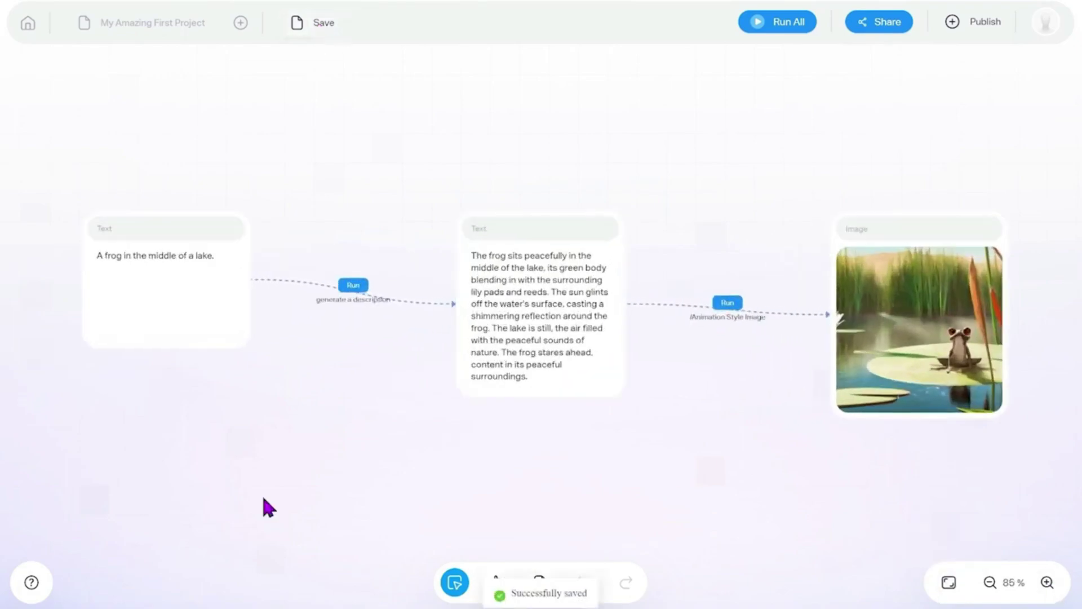